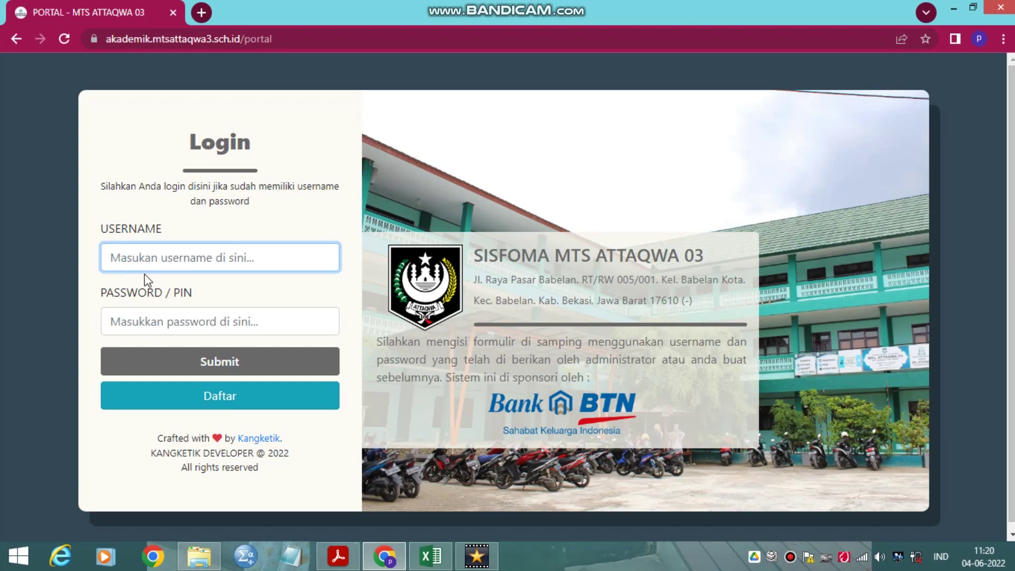
Log in to the school portal with the staff username and account password, and acknowledge the access confirmation
{"action": "type", "text": "STF2"}
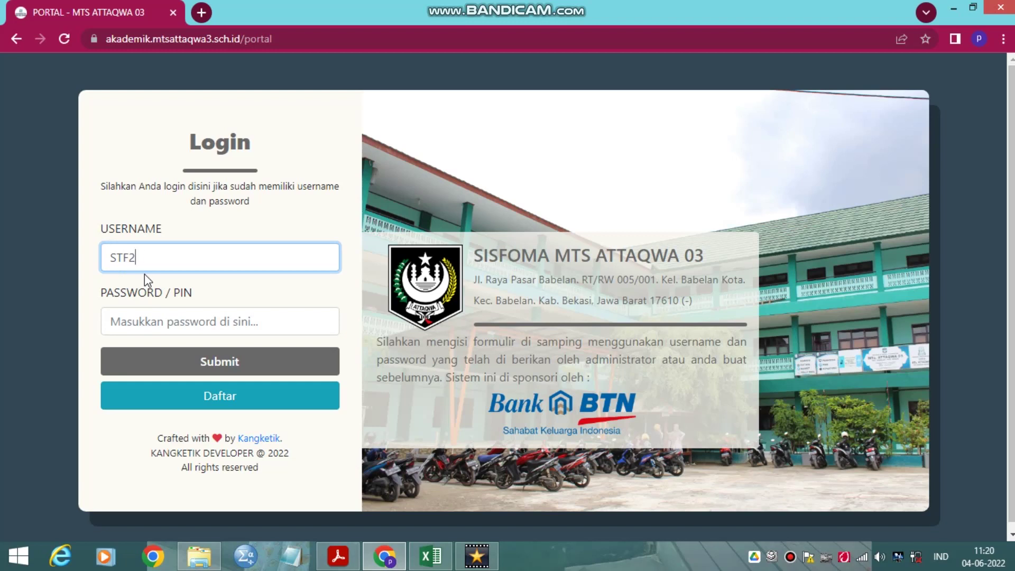
{"action": "type", "text": "0022U"}
{"action": "key", "text": "Tab"}
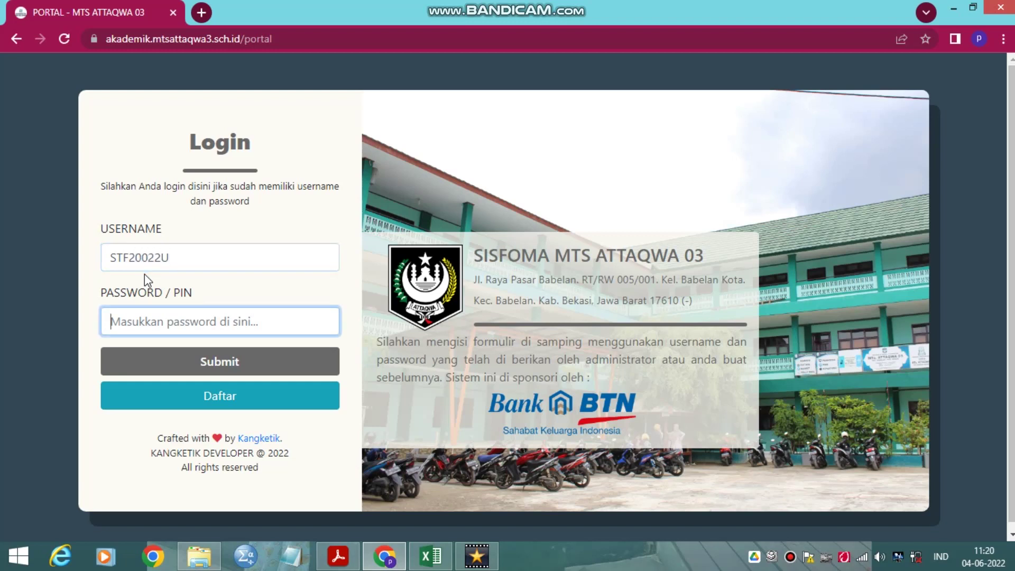
{"action": "type", "text": "•••"}
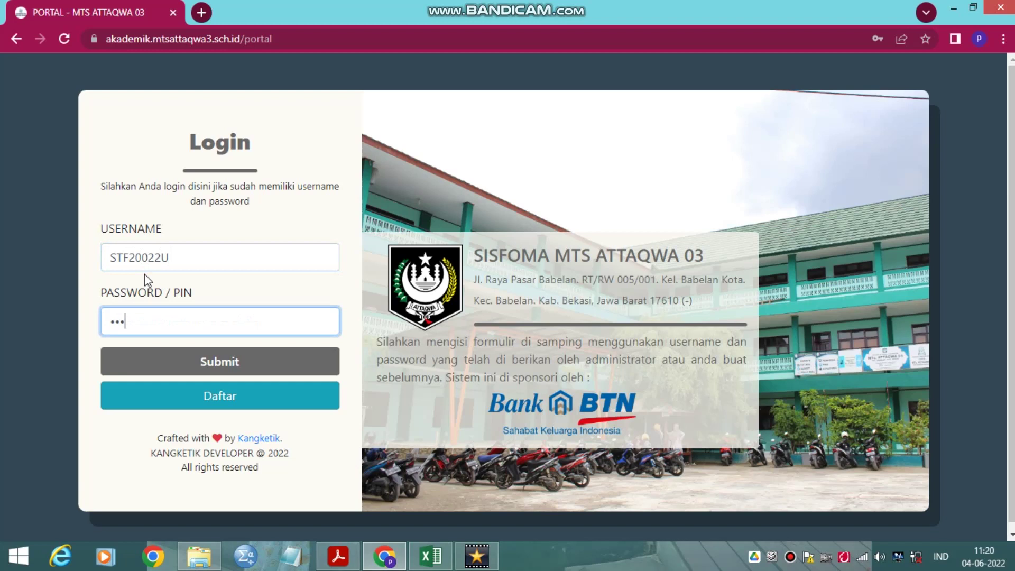
{"action": "type", "text": "••••••"}
{"action": "left_click", "coordinate": [228, 364]}
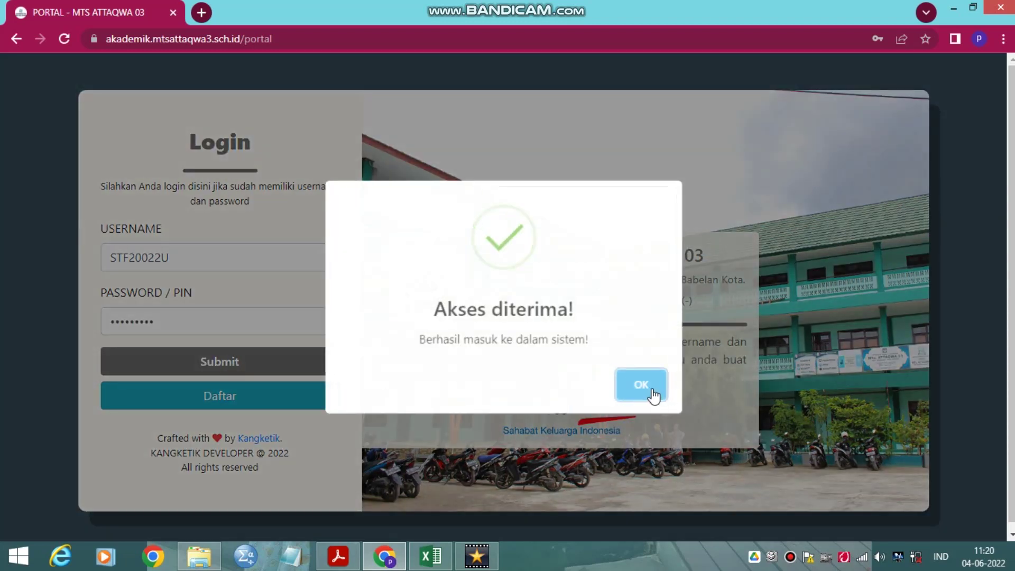
{"action": "left_click", "coordinate": [648, 390]}
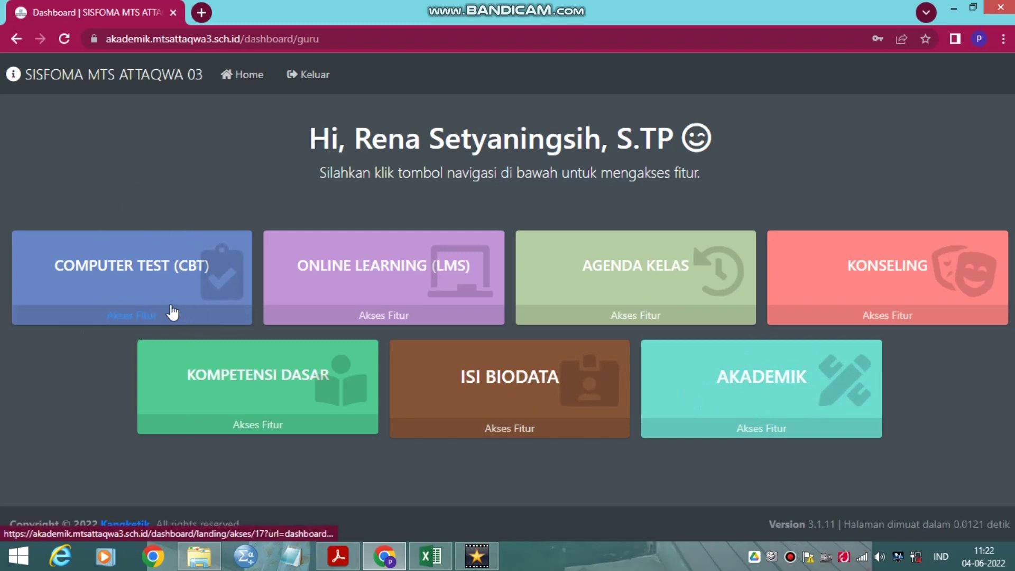
Open the question bank of the Computer Test (CBT) feature and preview question 1
{"action": "left_click", "coordinate": [129, 316]}
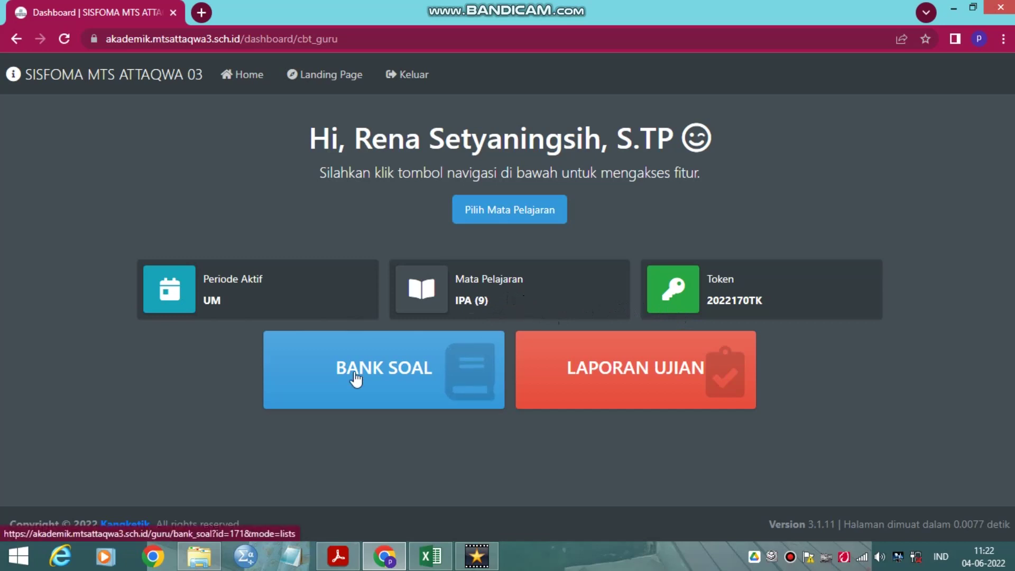
{"action": "left_click", "coordinate": [381, 367]}
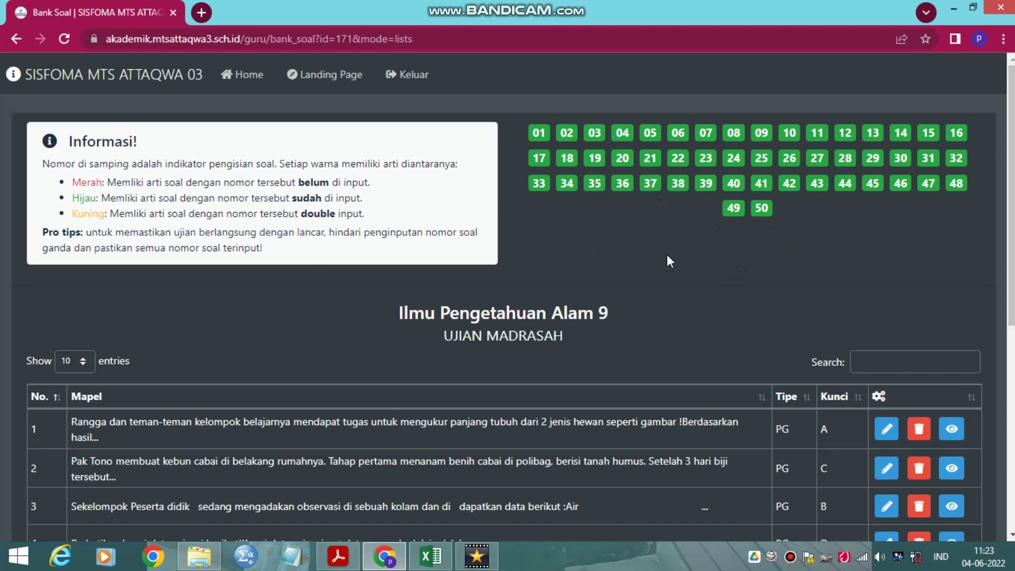
{"action": "scroll", "coordinate": [667, 261], "scroll_direction": "down", "scroll_amount": 5}
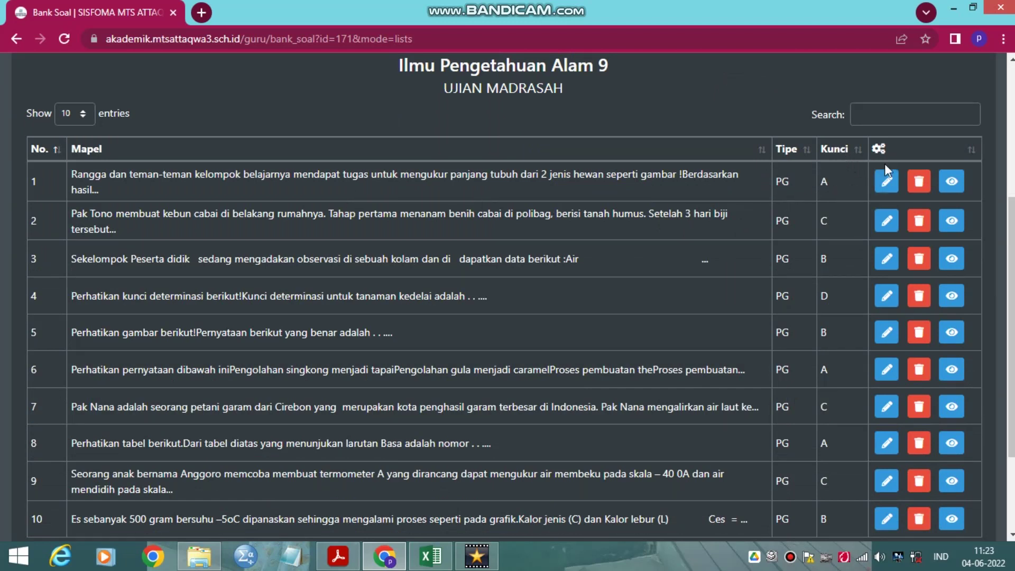
{"action": "left_click", "coordinate": [949, 190]}
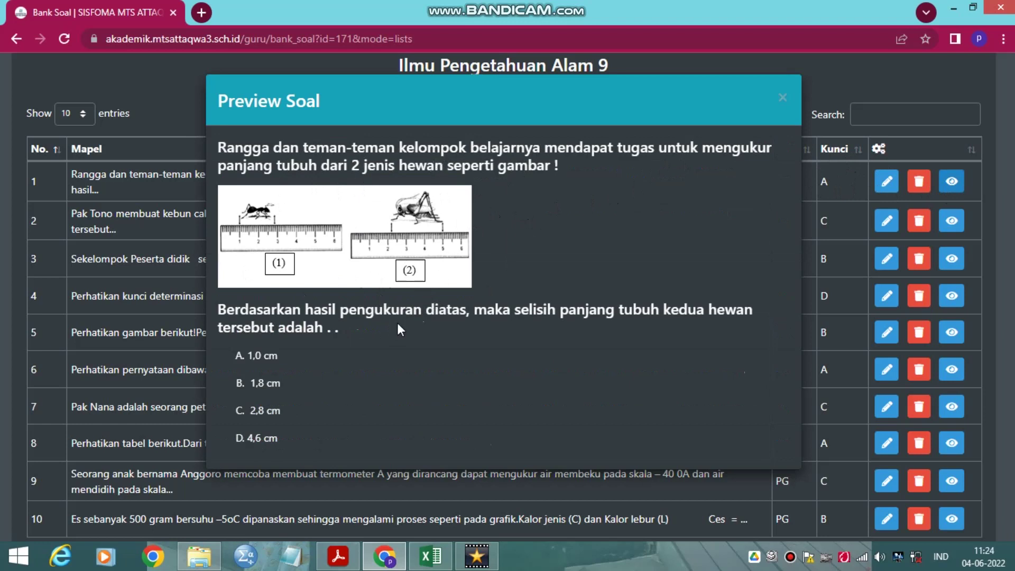
{"action": "left_click", "coordinate": [783, 97]}
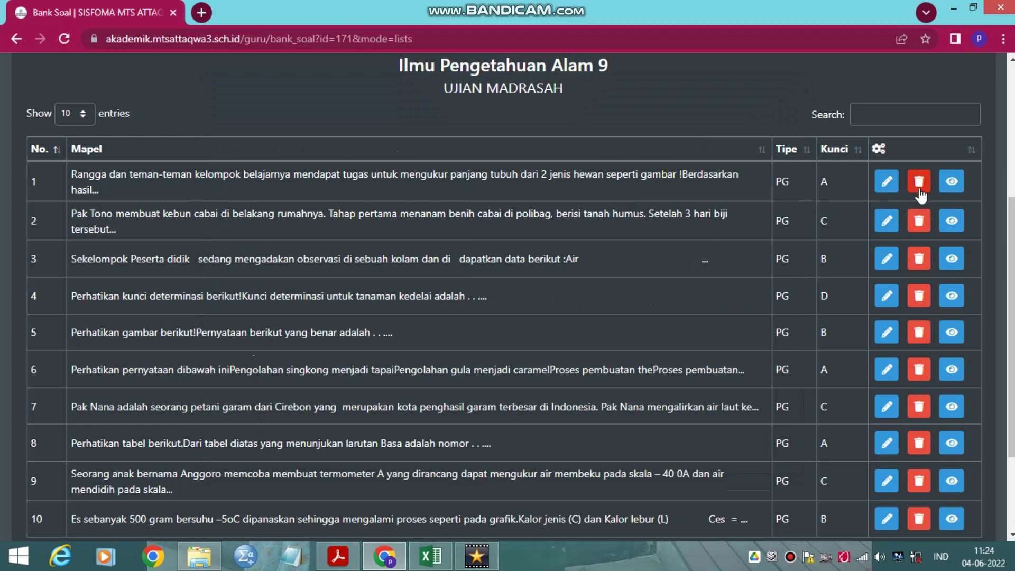
Open question 1 for editing and set its answer key to B
{"action": "left_click", "coordinate": [880, 183]}
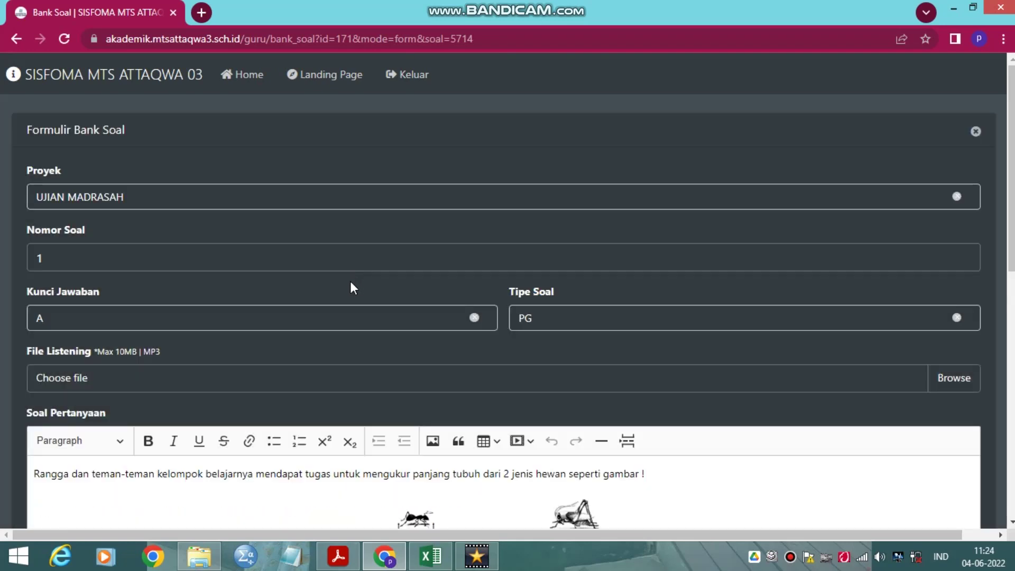
{"action": "scroll", "coordinate": [464, 284], "scroll_direction": "down", "scroll_amount": 4}
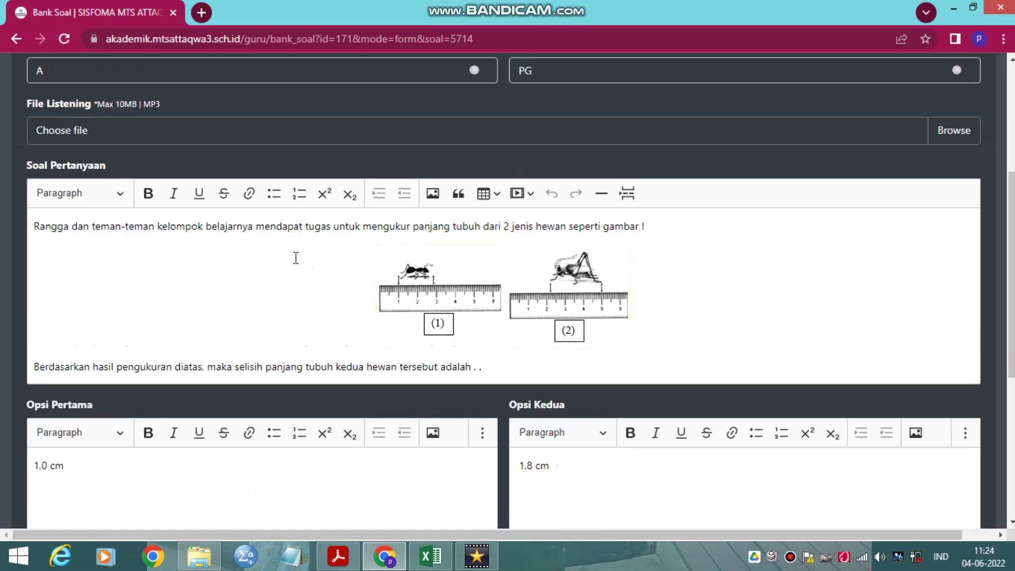
{"action": "scroll", "coordinate": [292, 253], "scroll_direction": "up", "scroll_amount": 4}
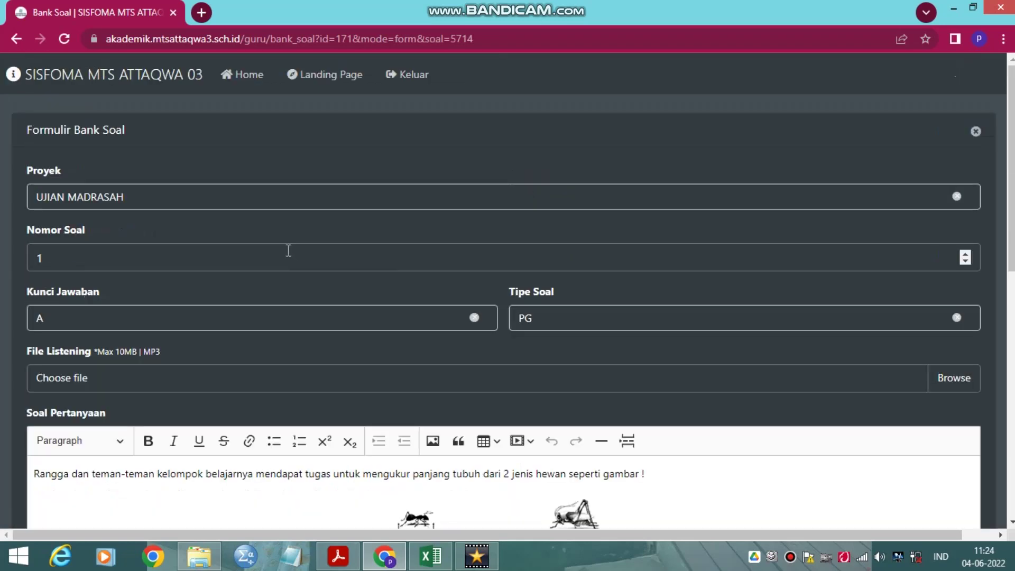
{"action": "left_click", "coordinate": [55, 324]}
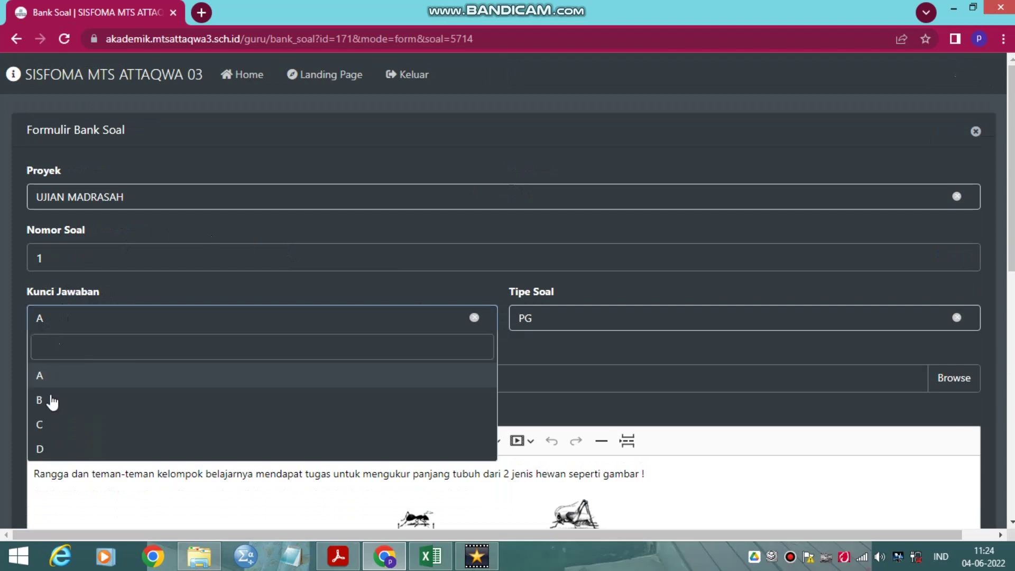
{"action": "left_click", "coordinate": [56, 407]}
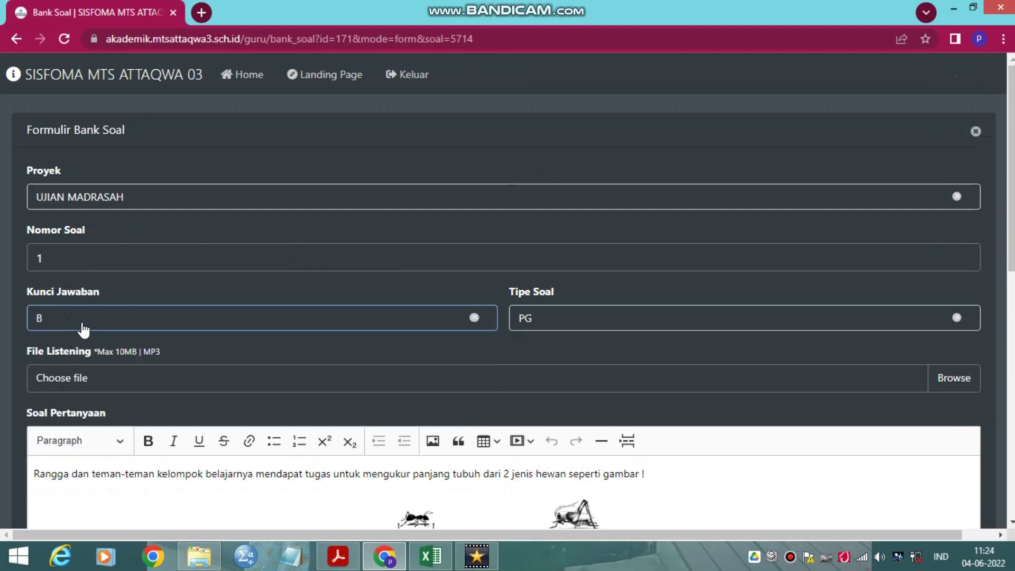
{"action": "scroll", "coordinate": [264, 364], "scroll_direction": "down", "scroll_amount": 5}
{"action": "scroll", "coordinate": [309, 306], "scroll_direction": "down", "scroll_amount": 6}
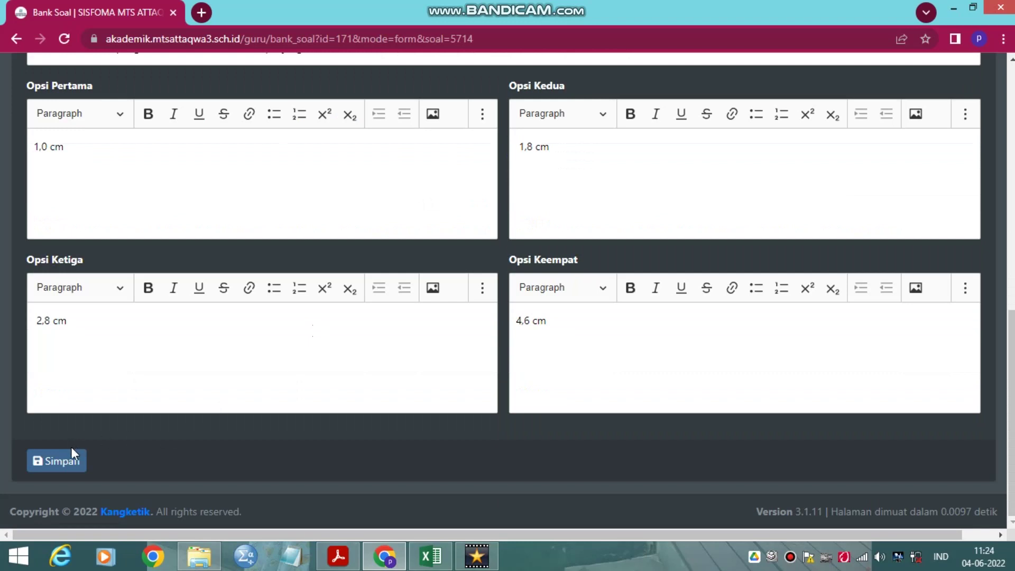
Set the answer key of question 1 back to A and close the question form without saving
{"action": "scroll", "coordinate": [284, 325], "scroll_direction": "up", "scroll_amount": 5}
{"action": "scroll", "coordinate": [161, 244], "scroll_direction": "up", "scroll_amount": 5}
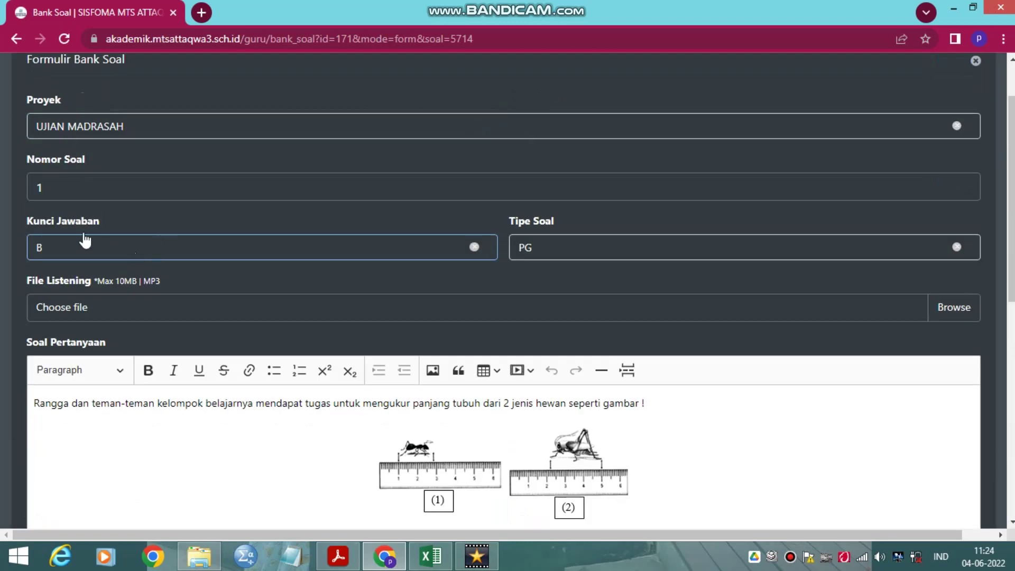
{"action": "left_click", "coordinate": [71, 255]}
{"action": "left_click", "coordinate": [61, 311]}
{"action": "scroll", "coordinate": [391, 267], "scroll_direction": "up", "scroll_amount": 2}
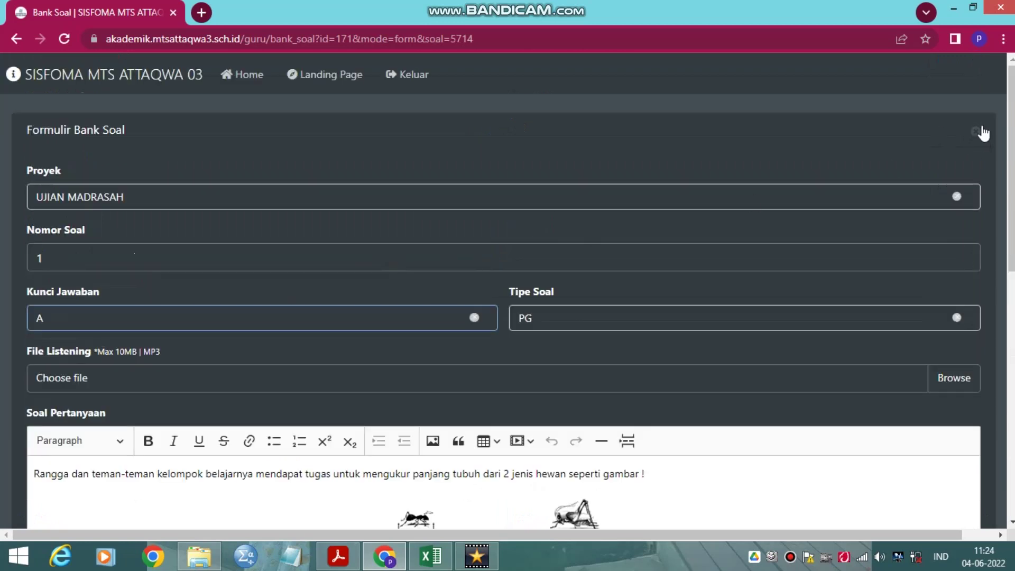
{"action": "left_click", "coordinate": [974, 136]}
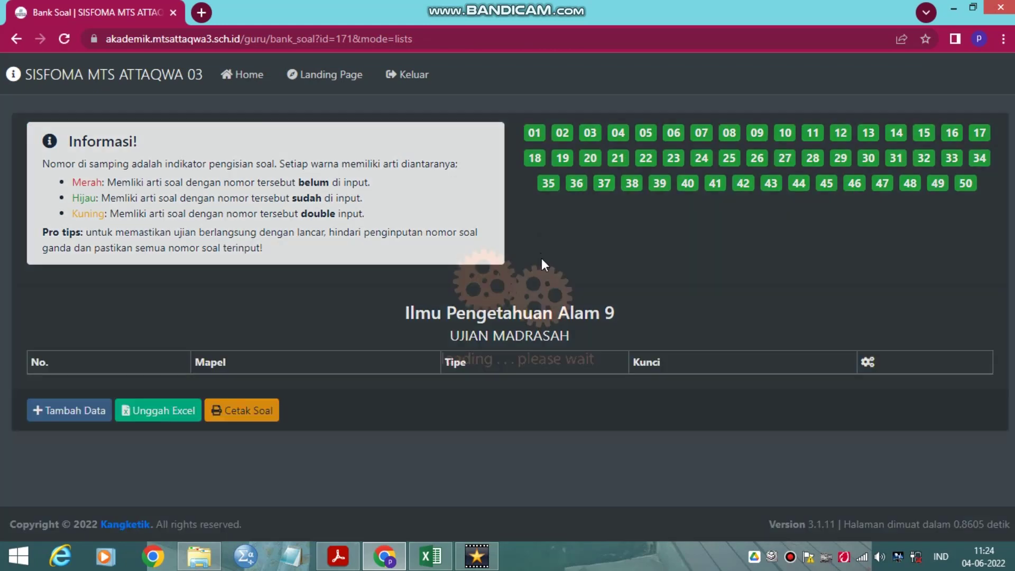
Download the Excel upload format for the question bank with UJIAN MADRASAH as the project, and close the upload dialog
{"action": "scroll", "coordinate": [367, 267], "scroll_direction": "down", "scroll_amount": 6}
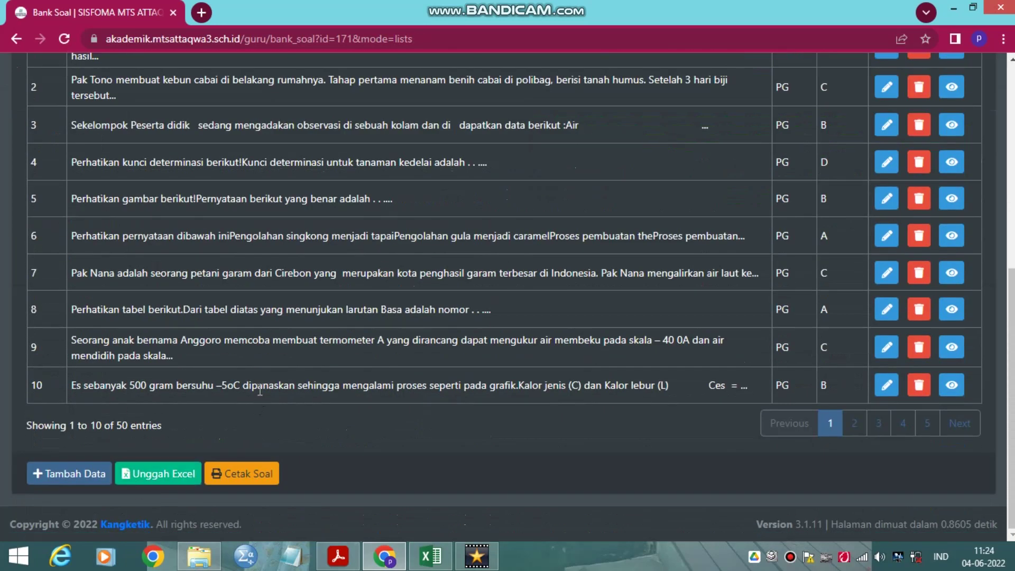
{"action": "scroll", "coordinate": [385, 353], "scroll_direction": "up", "scroll_amount": 3}
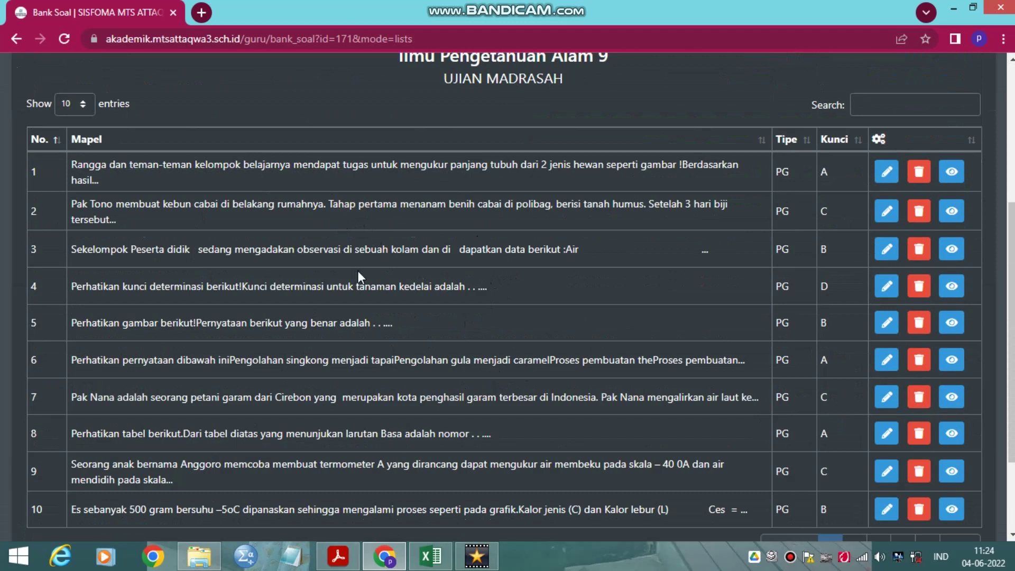
{"action": "scroll", "coordinate": [358, 270], "scroll_direction": "down", "scroll_amount": 3}
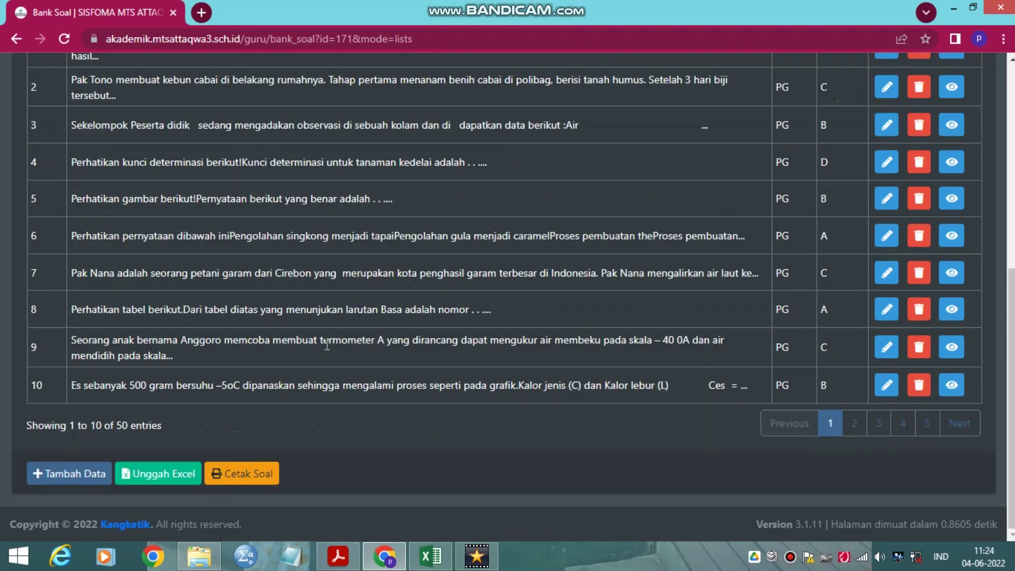
{"action": "scroll", "coordinate": [337, 180], "scroll_direction": "up", "scroll_amount": 3}
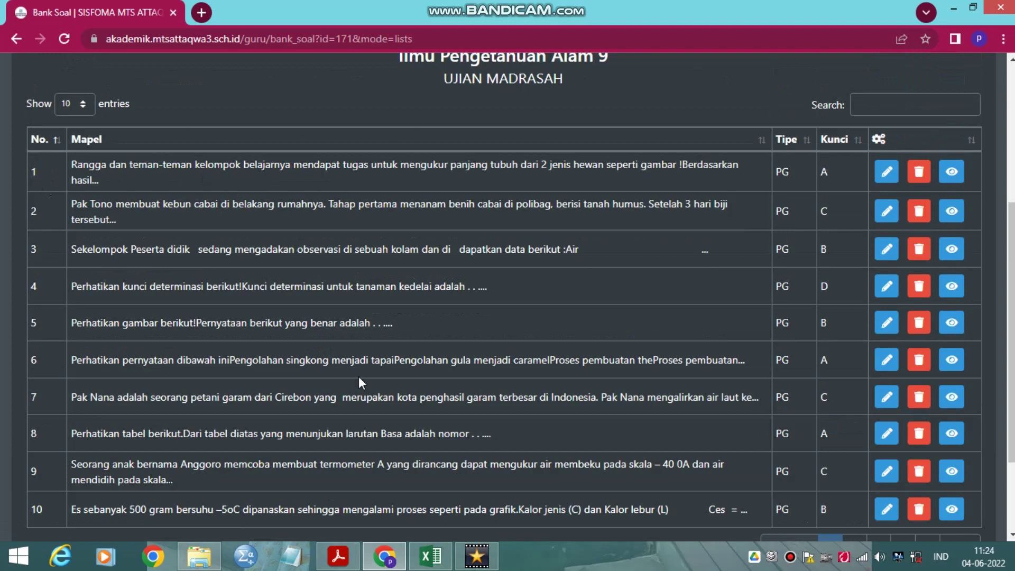
{"action": "scroll", "coordinate": [377, 329], "scroll_direction": "down", "scroll_amount": 3}
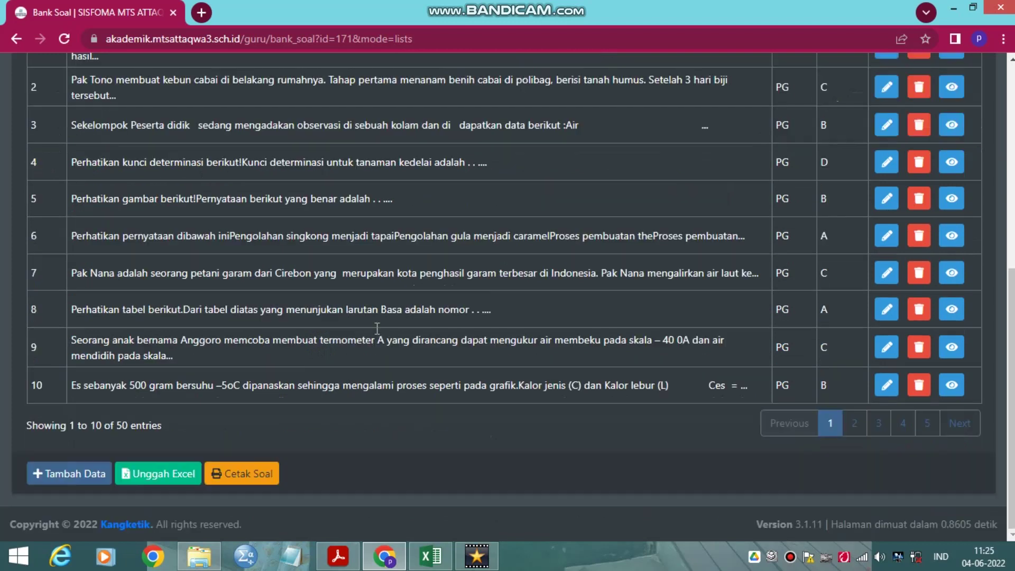
{"action": "left_click", "coordinate": [163, 478]}
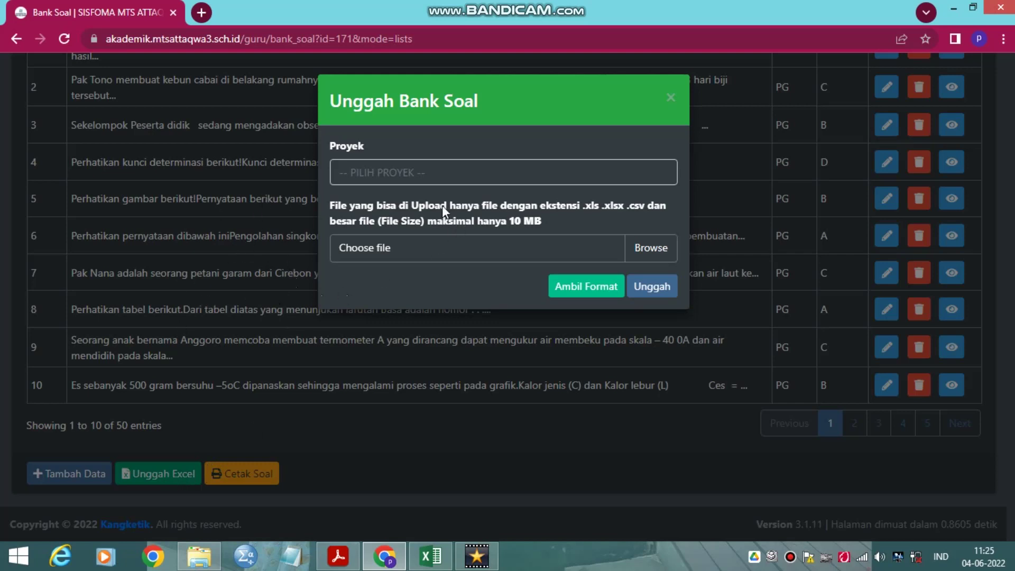
{"action": "left_click", "coordinate": [393, 180]}
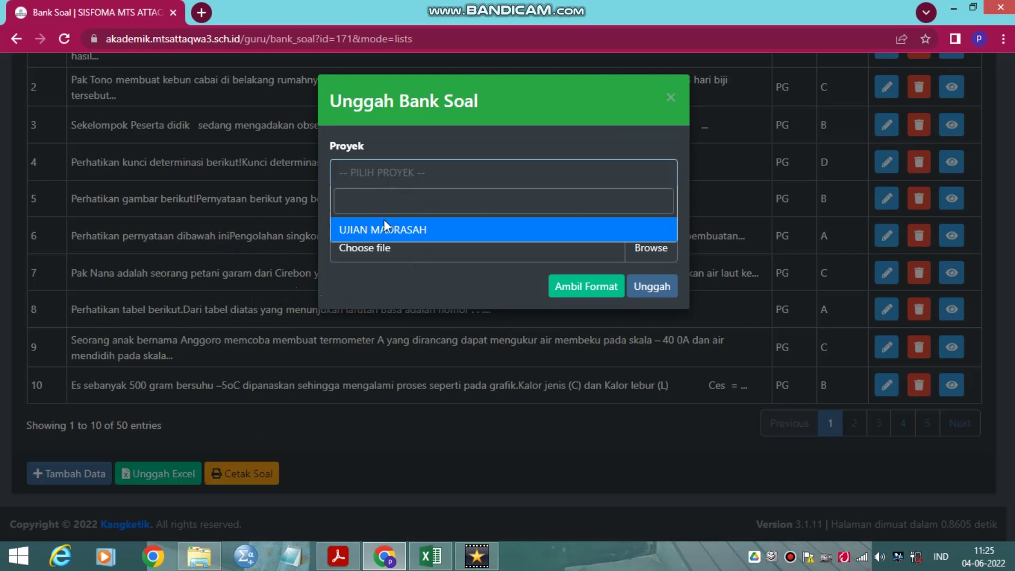
{"action": "left_click", "coordinate": [398, 232]}
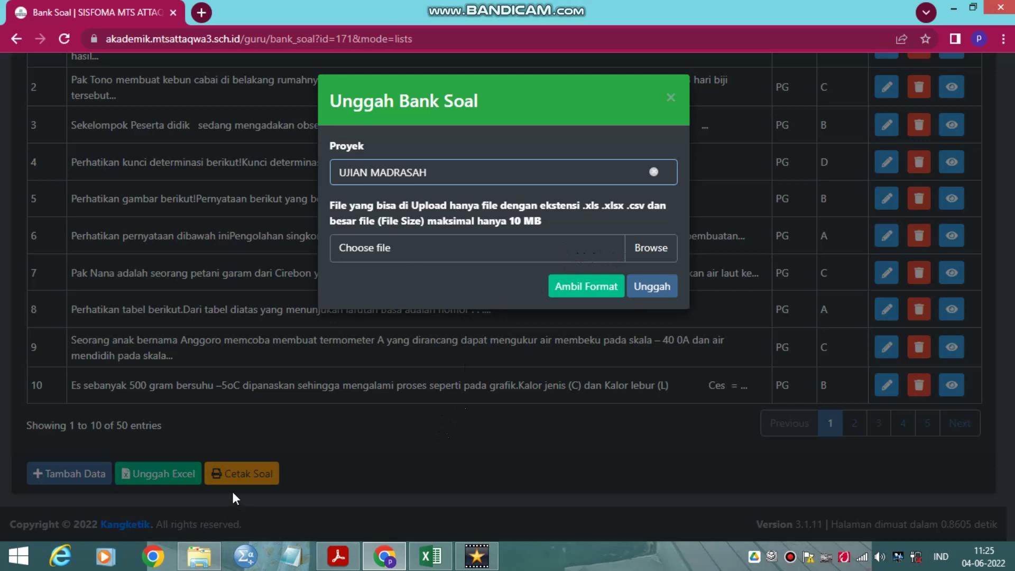
{"action": "left_click", "coordinate": [600, 289]}
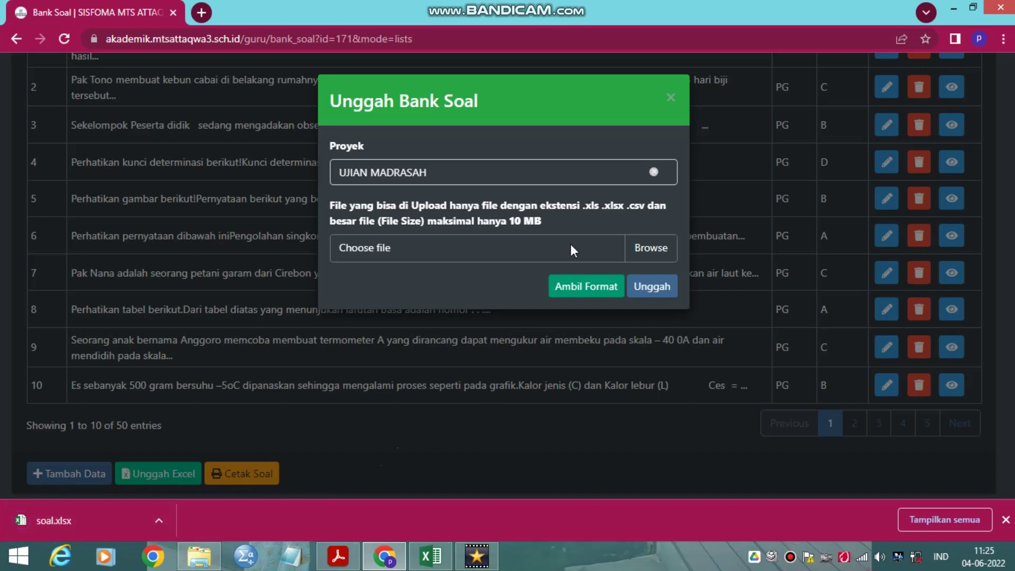
{"action": "left_click", "coordinate": [672, 102]}
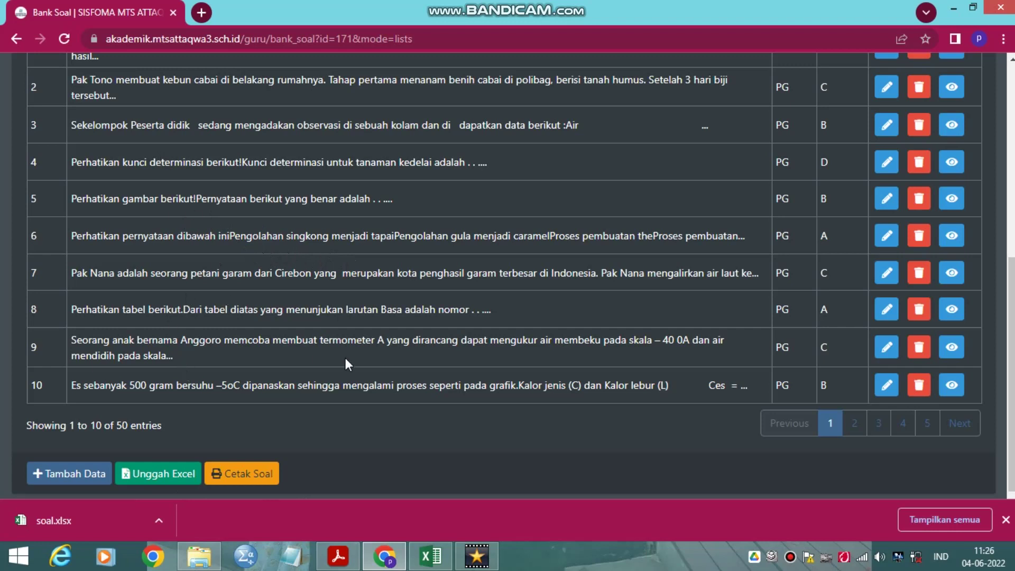
Try to print the question bank for the UJIAN MADRASAH project
{"action": "scroll", "coordinate": [328, 351], "scroll_direction": "up", "scroll_amount": 2}
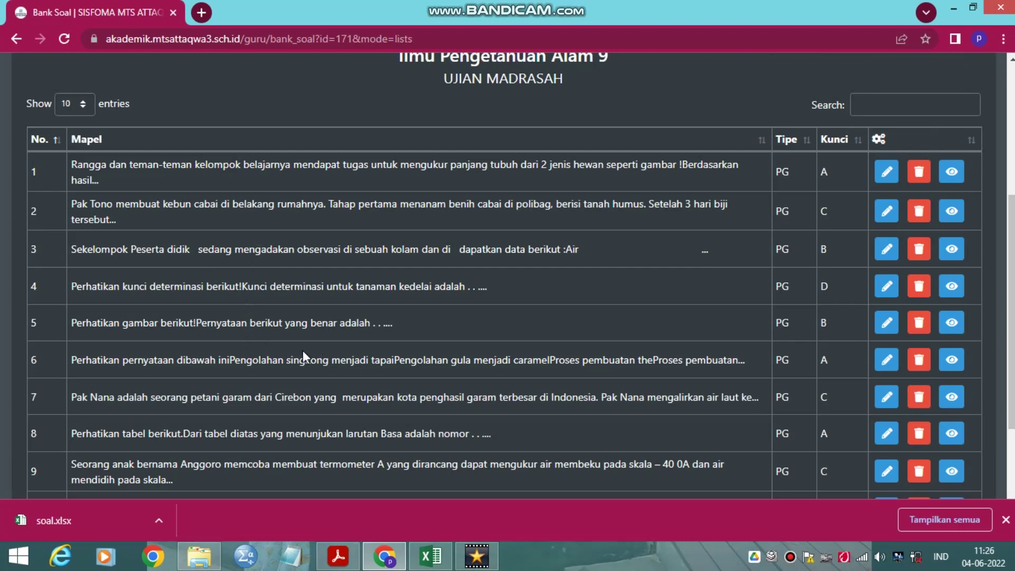
{"action": "scroll", "coordinate": [302, 350], "scroll_direction": "down", "scroll_amount": 3}
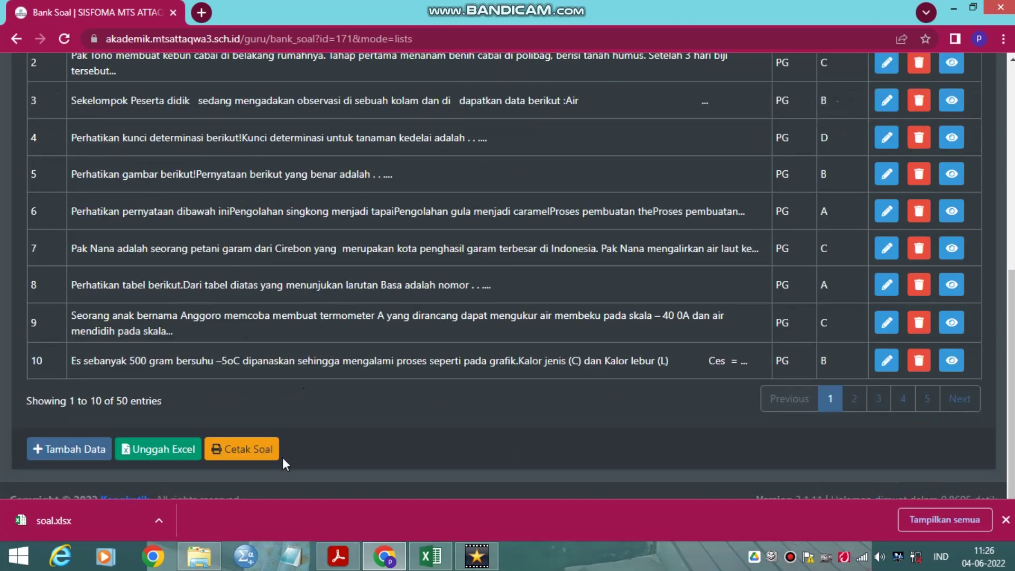
{"action": "left_click", "coordinate": [242, 452]}
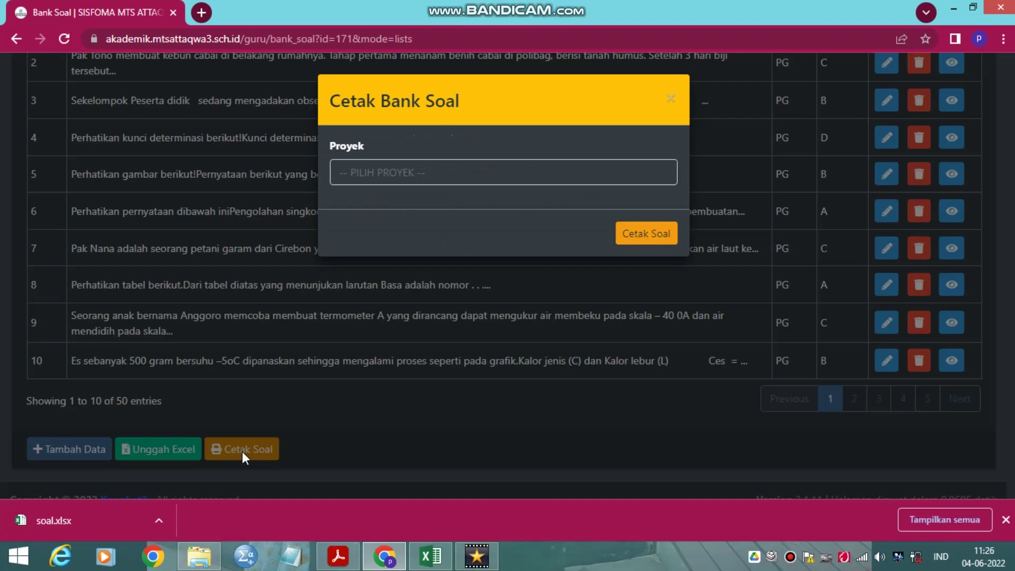
{"action": "left_click", "coordinate": [429, 183]}
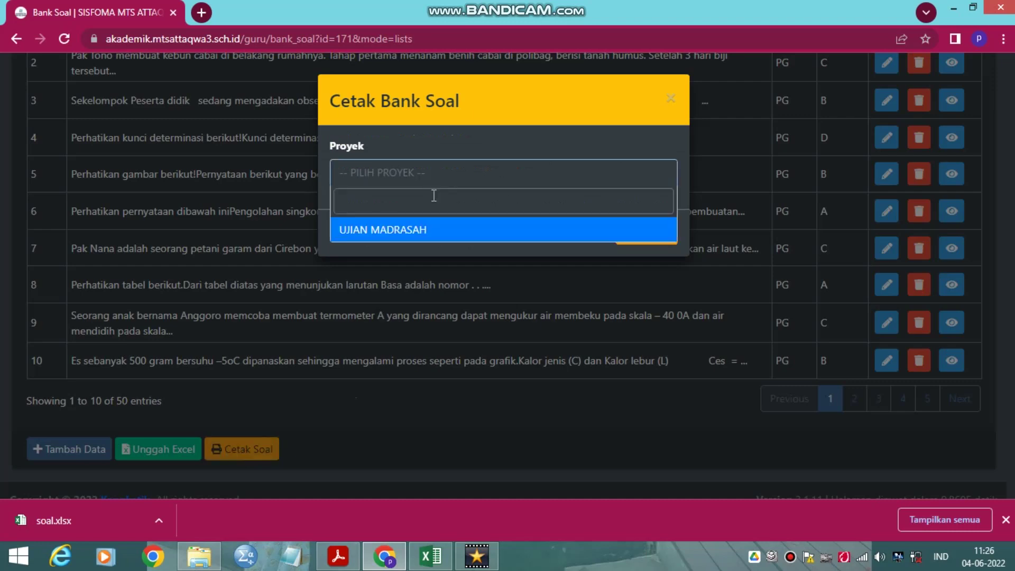
{"action": "left_click", "coordinate": [403, 230]}
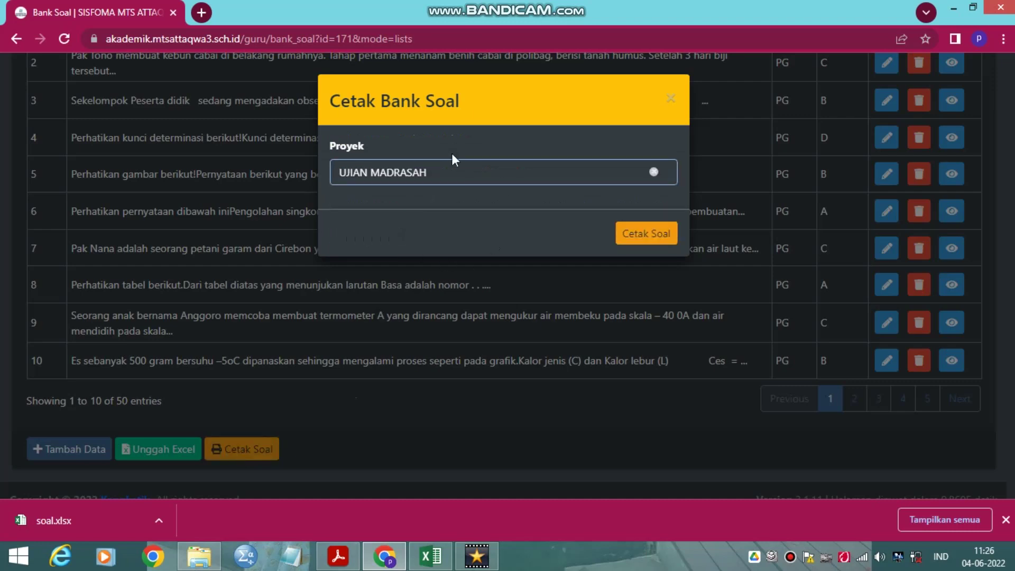
{"action": "left_click", "coordinate": [638, 236]}
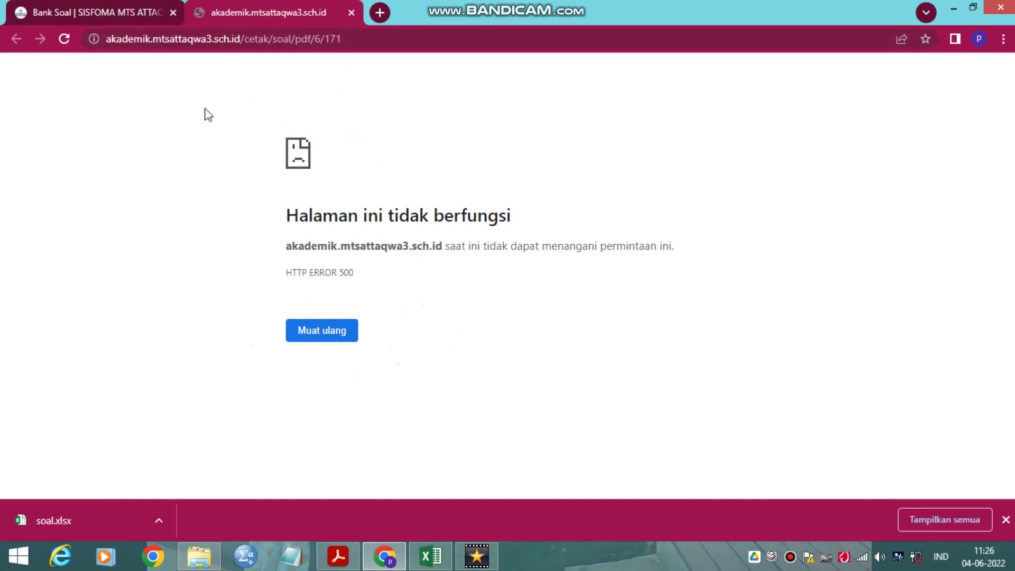
Close the question print page and the question bank print dialog
{"action": "left_click", "coordinate": [90, 11]}
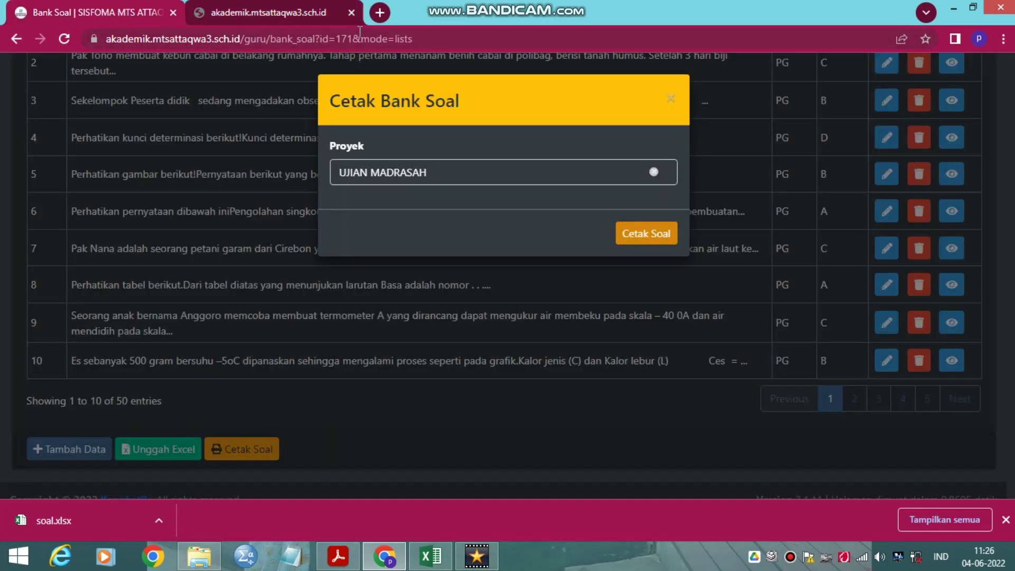
{"action": "left_click", "coordinate": [352, 13]}
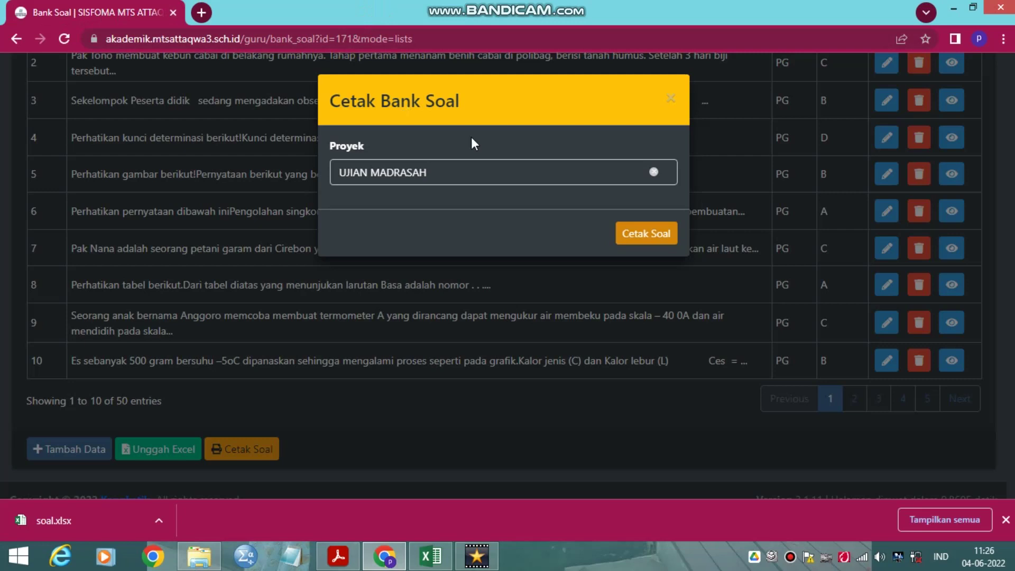
{"action": "left_click", "coordinate": [670, 100]}
{"action": "scroll", "coordinate": [364, 254], "scroll_direction": "up", "scroll_amount": 8}
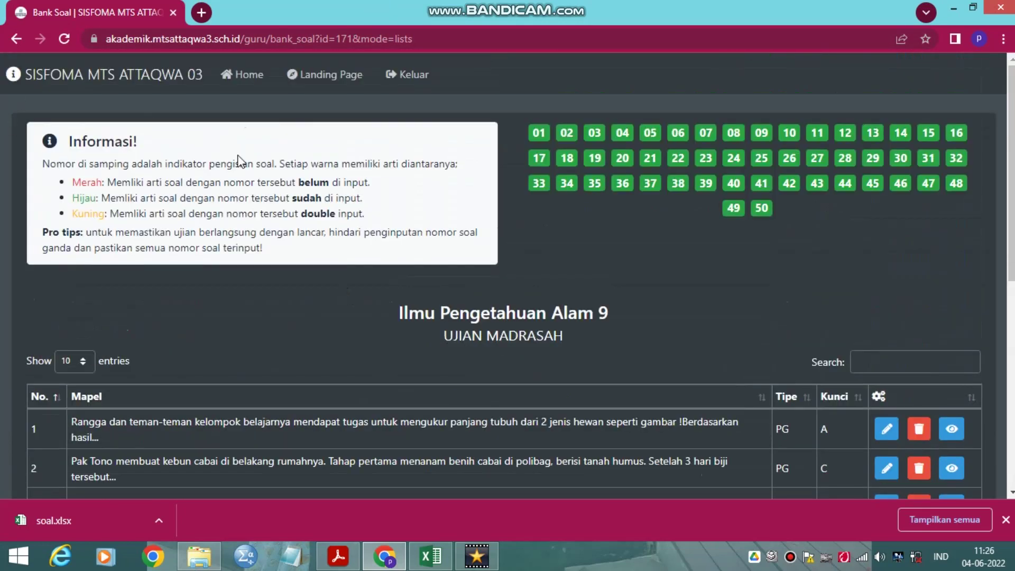
Return from the question bank to the CBT teacher dashboard and dismiss the browser's download bar
{"action": "left_click", "coordinate": [16, 38]}
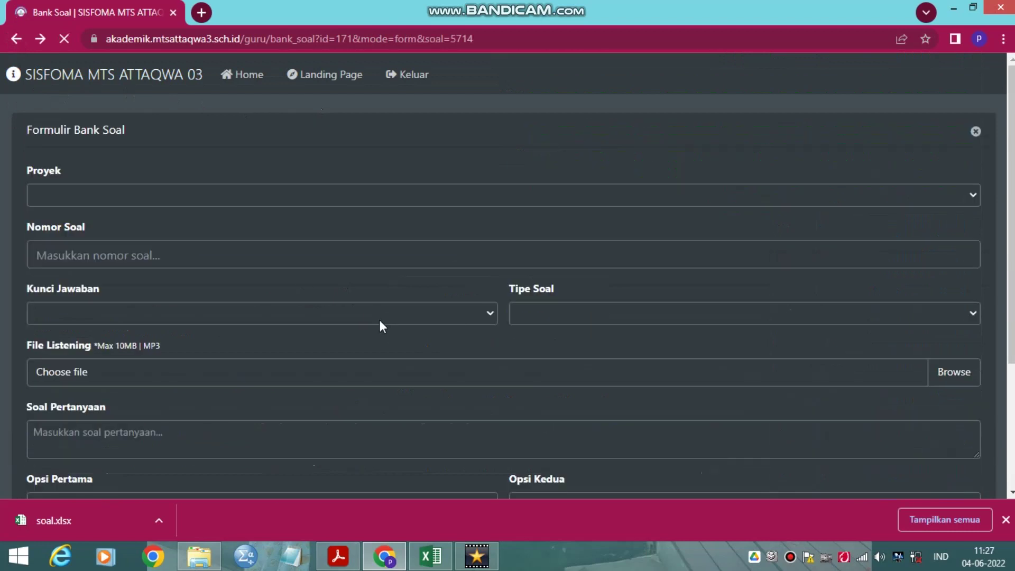
{"action": "scroll", "coordinate": [324, 274], "scroll_direction": "down", "scroll_amount": 3}
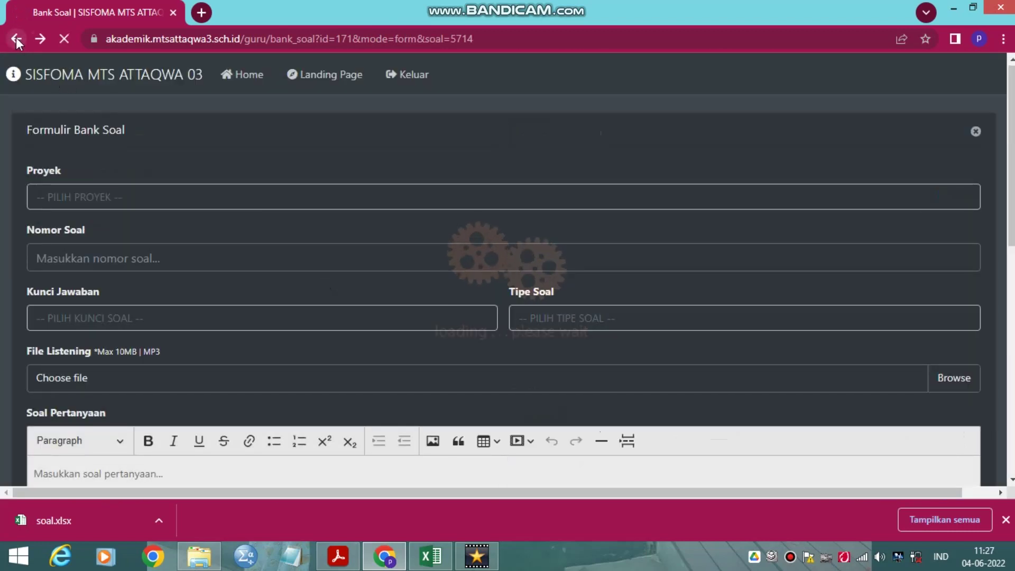
{"action": "left_click", "coordinate": [16, 38]}
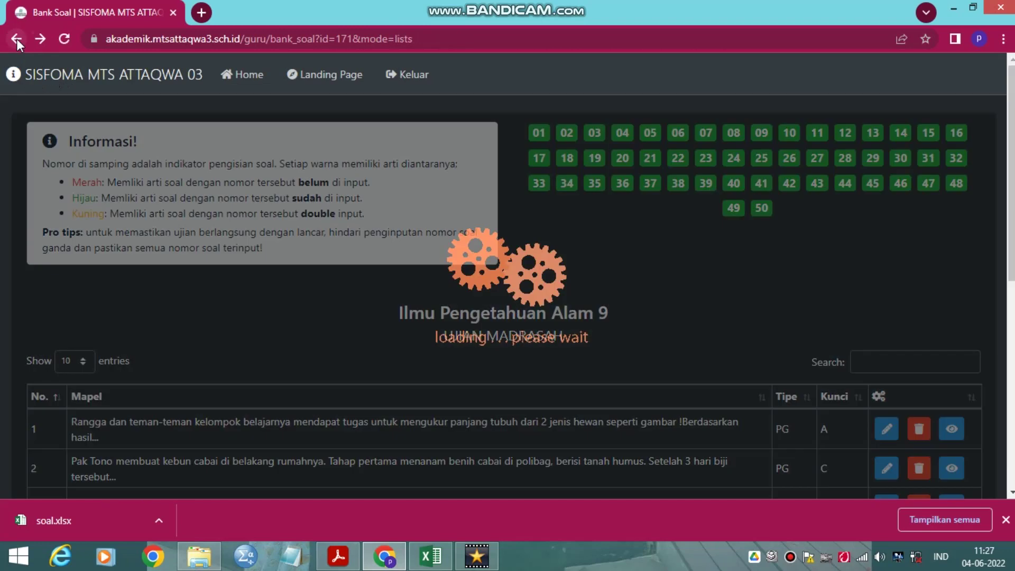
{"action": "left_click", "coordinate": [17, 39]}
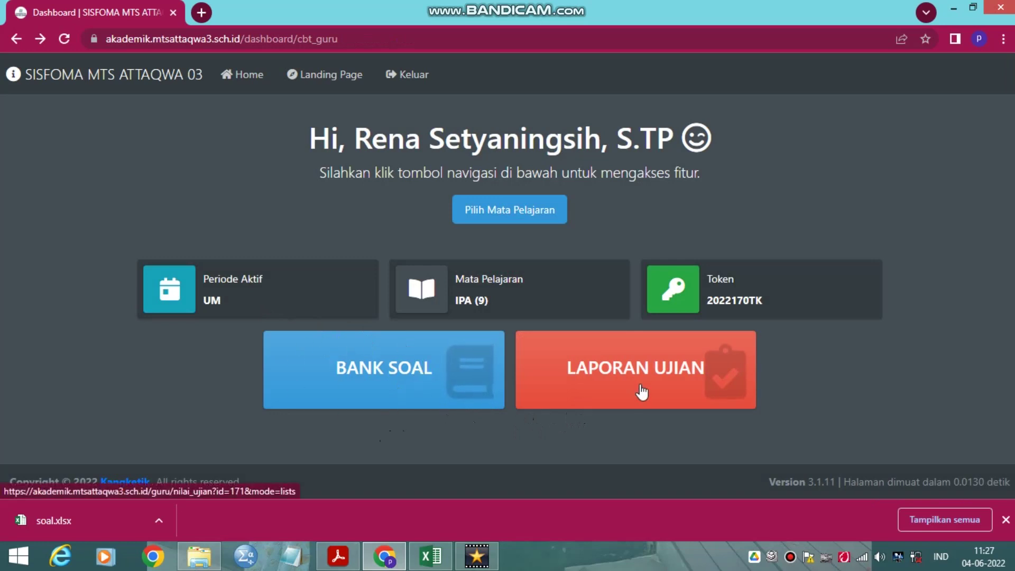
{"action": "left_click", "coordinate": [1005, 521]}
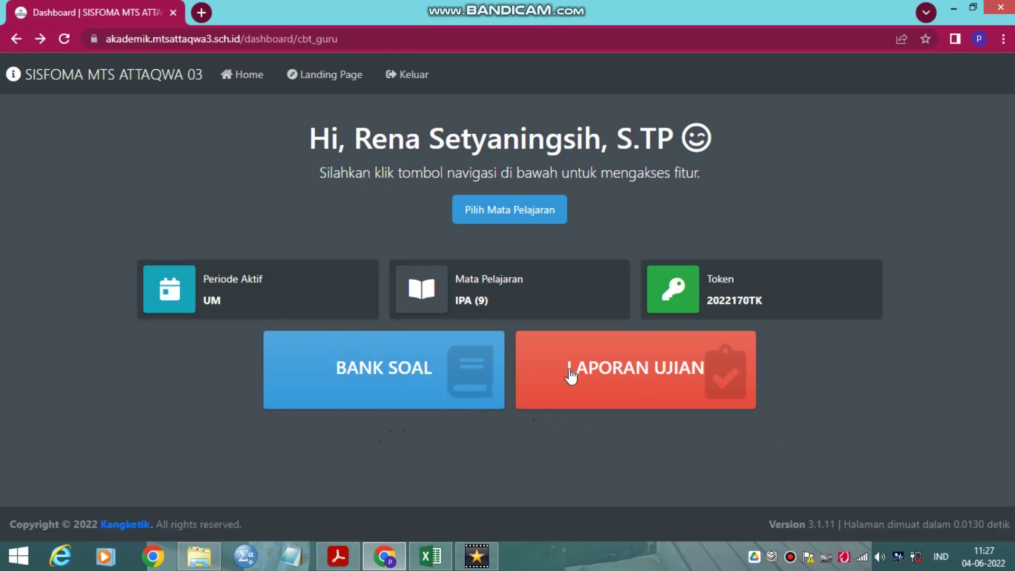
Open the exam report and filter it by PENILAIAN TENGAH SEMESTER GANJIL, KELAS 91 and PTS GANJIL - Ilmu Pengetahuan Alam 9
{"action": "left_click", "coordinate": [639, 378]}
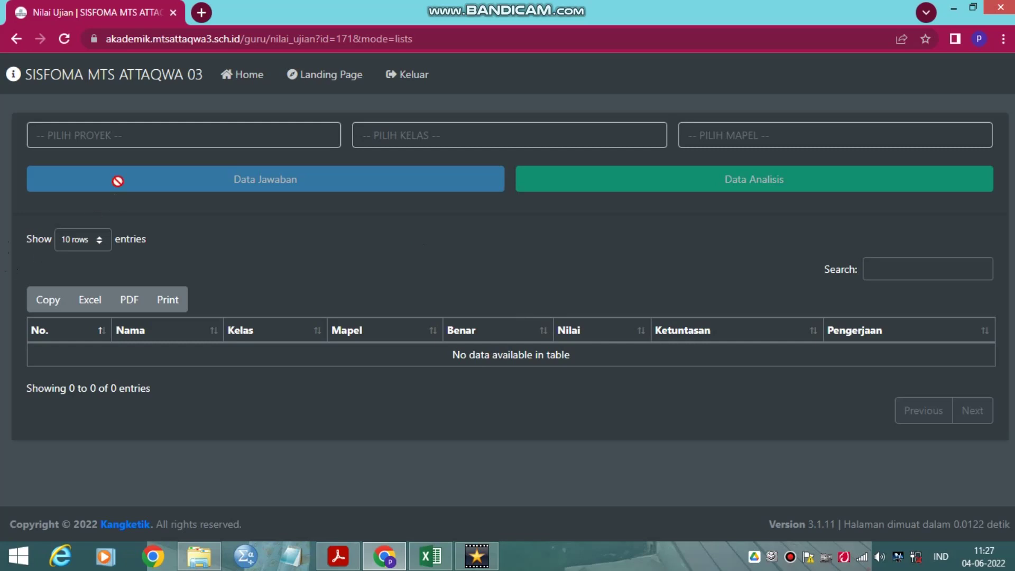
{"action": "left_click", "coordinate": [136, 147]}
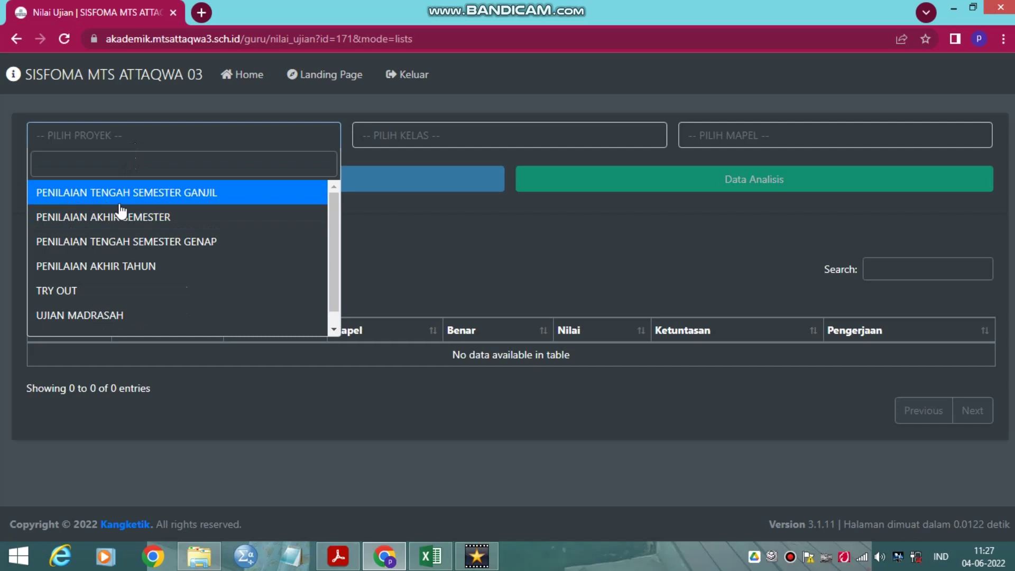
{"action": "left_click", "coordinate": [184, 197]}
{"action": "left_click", "coordinate": [412, 140]}
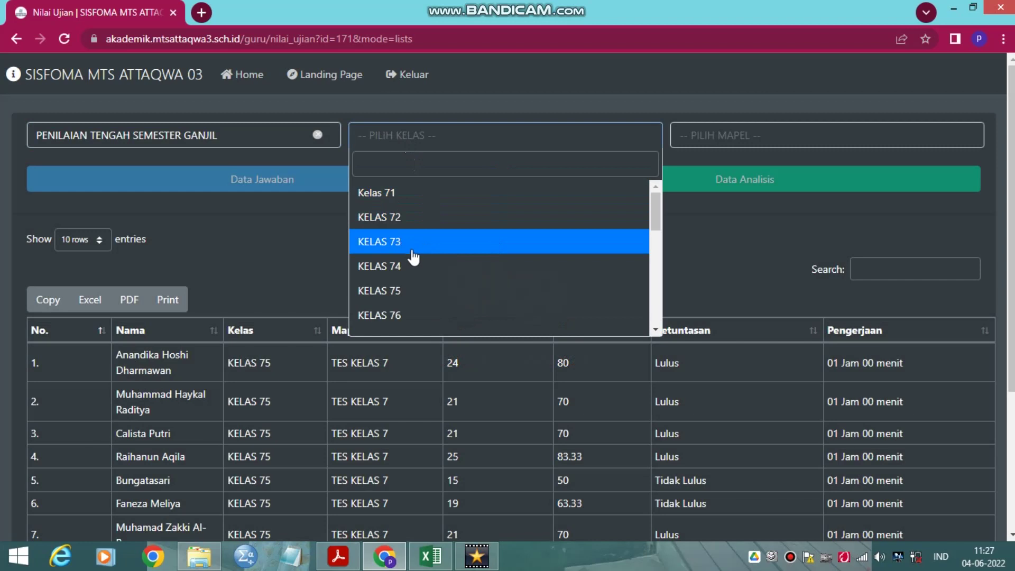
{"action": "scroll", "coordinate": [411, 265], "scroll_direction": "down", "scroll_amount": 5}
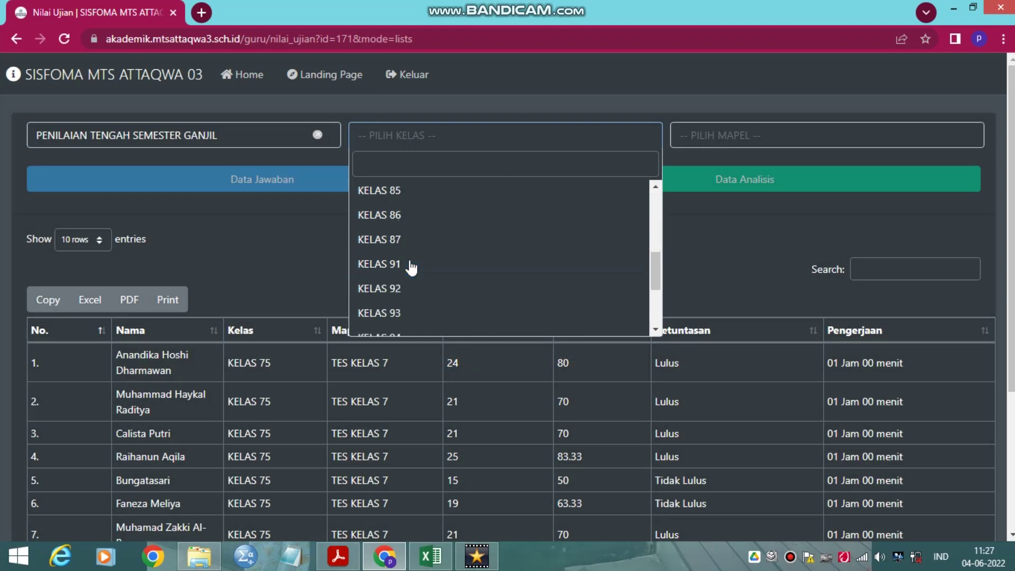
{"action": "left_click", "coordinate": [380, 262]}
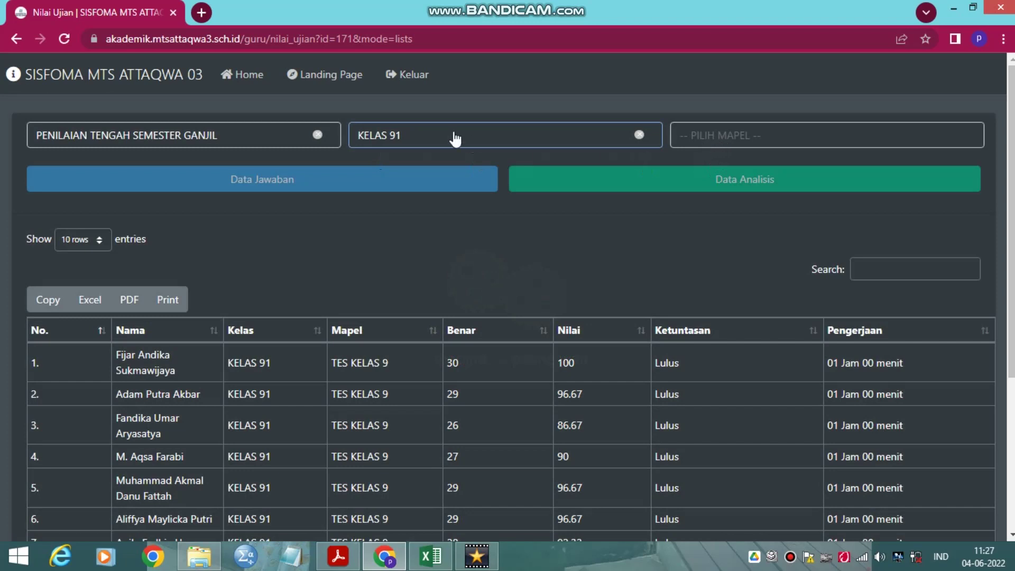
{"action": "left_click", "coordinate": [730, 143]}
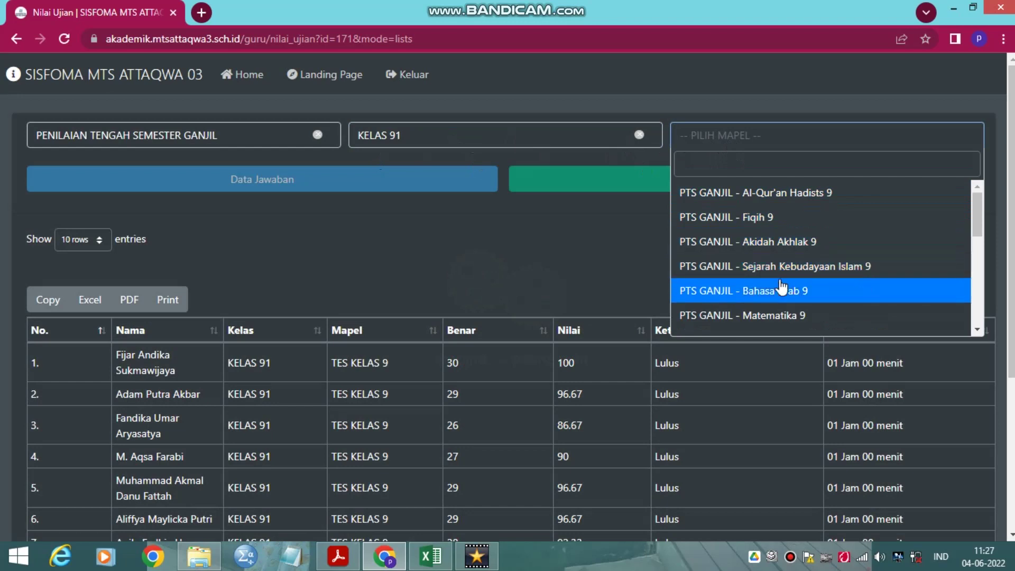
{"action": "scroll", "coordinate": [780, 288], "scroll_direction": "down", "scroll_amount": 2}
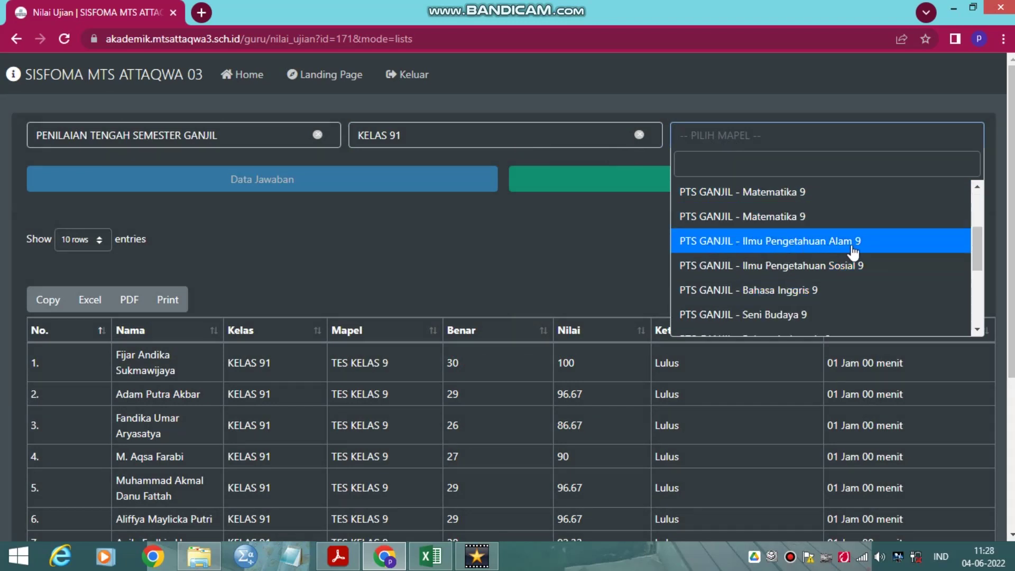
{"action": "left_click", "coordinate": [796, 243]}
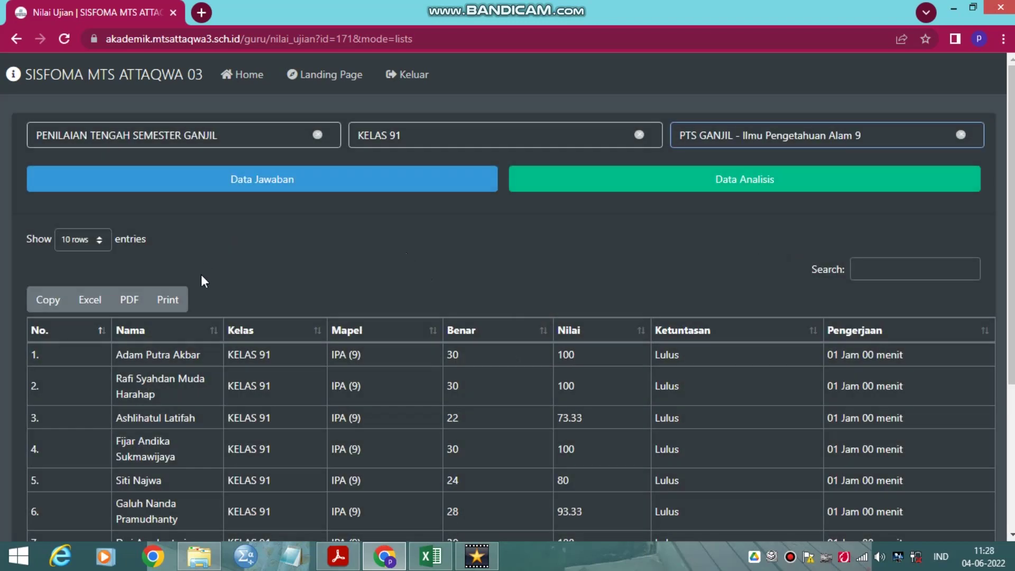
Close the browser's developer tools and try to open the answer data for the filtered exam before returning to the report
{"action": "scroll", "coordinate": [202, 275], "scroll_direction": "down", "scroll_amount": 2}
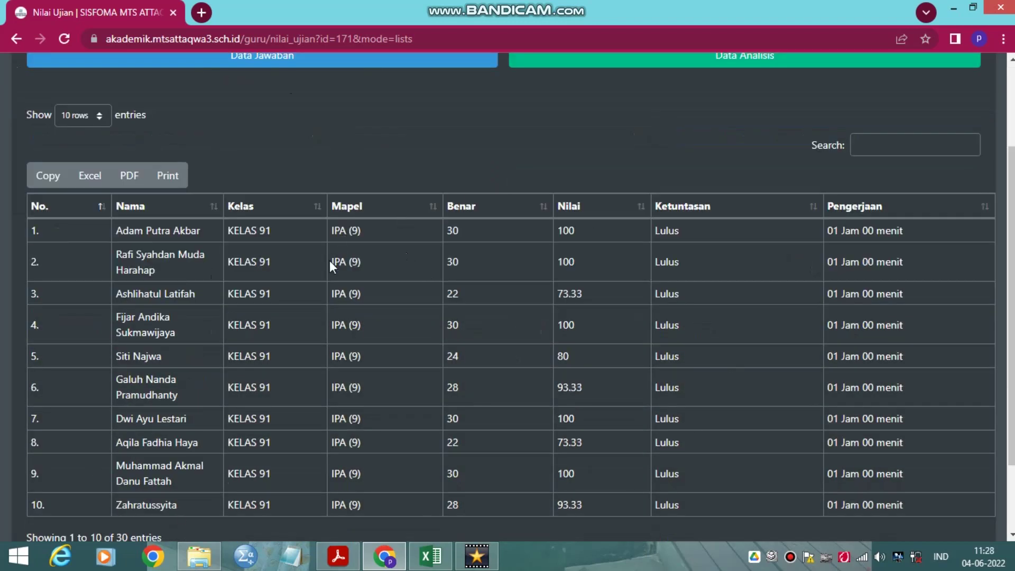
{"action": "scroll", "coordinate": [312, 284], "scroll_direction": "down", "scroll_amount": 2}
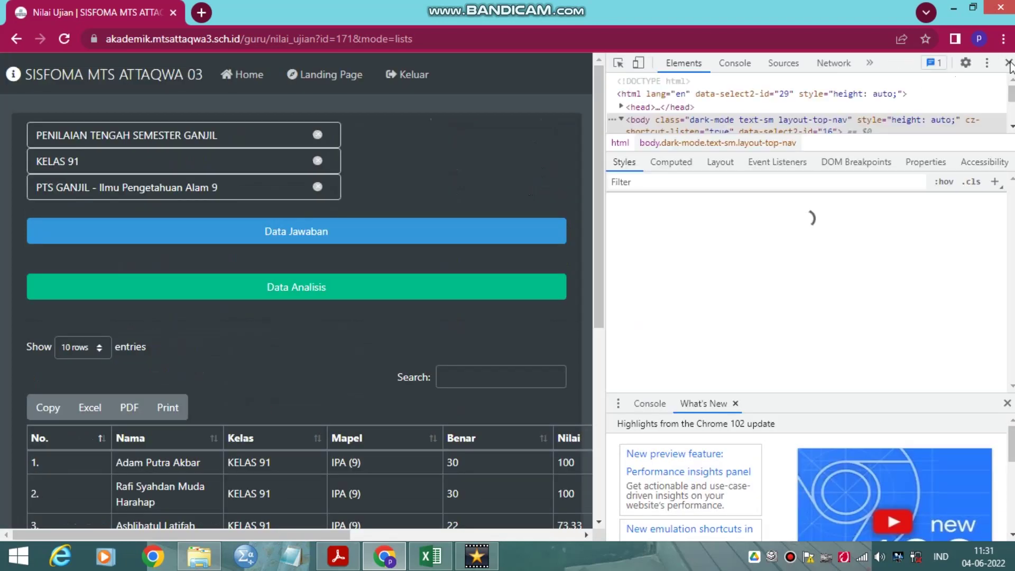
{"action": "left_click", "coordinate": [1009, 63]}
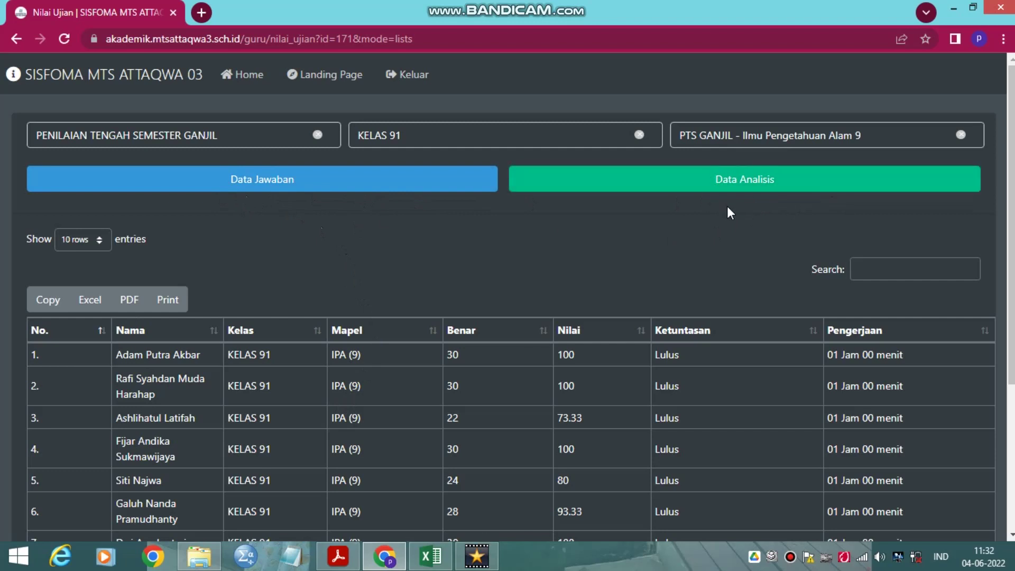
{"action": "left_click", "coordinate": [249, 185]}
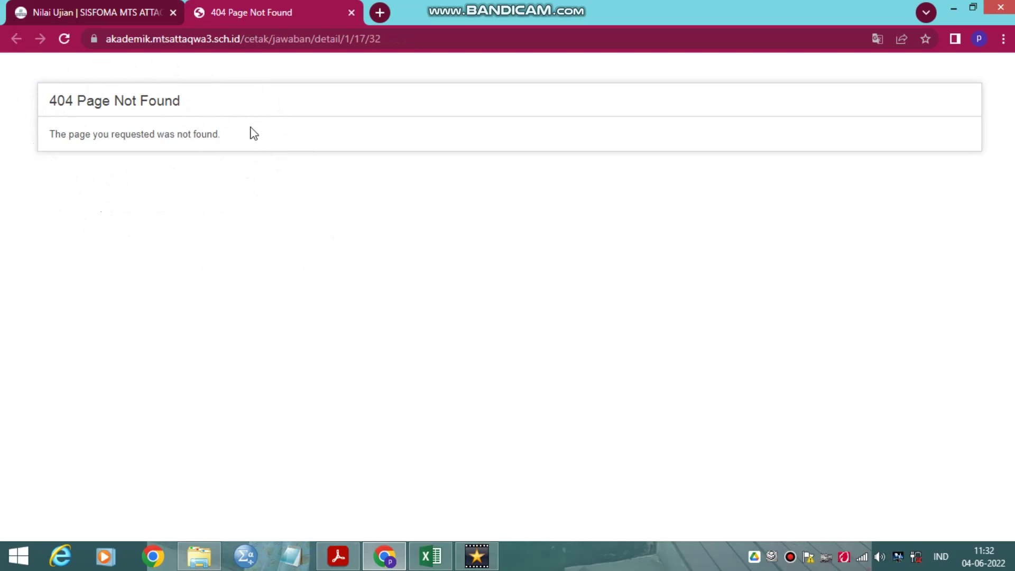
{"action": "left_click", "coordinate": [121, 8]}
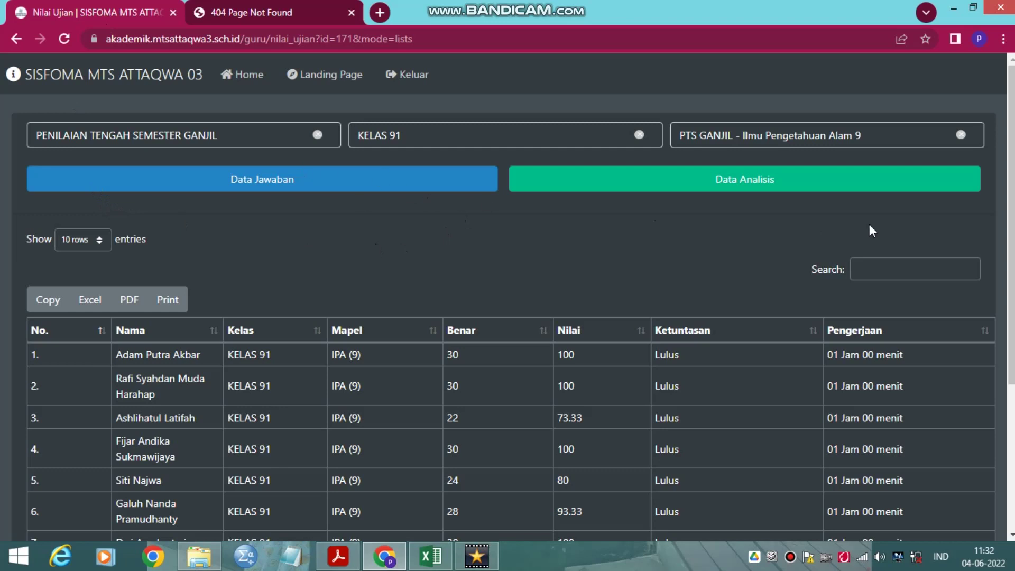
Open the question analysis for the filtered exam and examine the answer counts, difficulty levels, discrimination and criteria for every question
{"action": "left_click", "coordinate": [734, 180]}
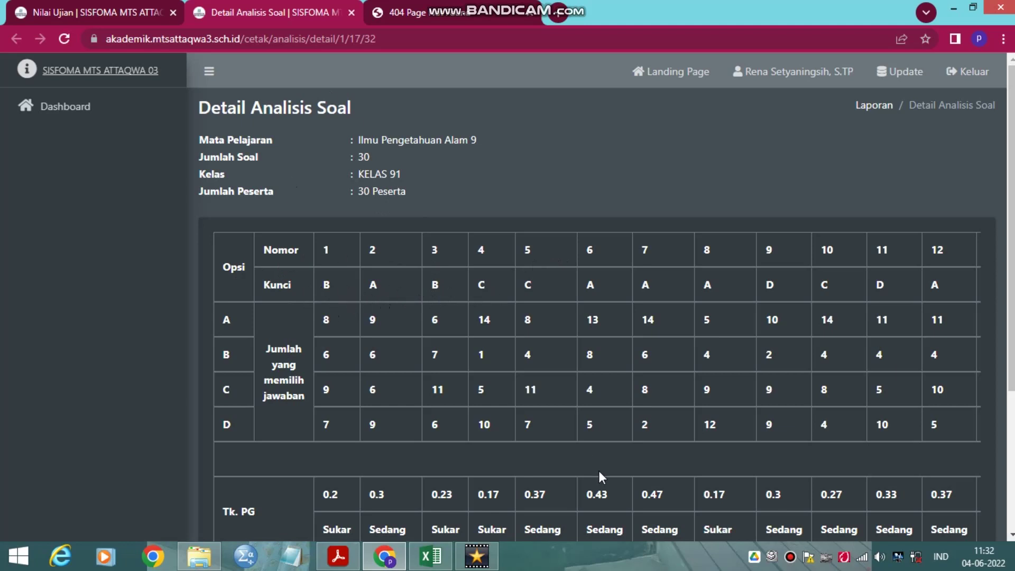
{"action": "scroll", "coordinate": [600, 291], "scroll_direction": "down", "scroll_amount": 2}
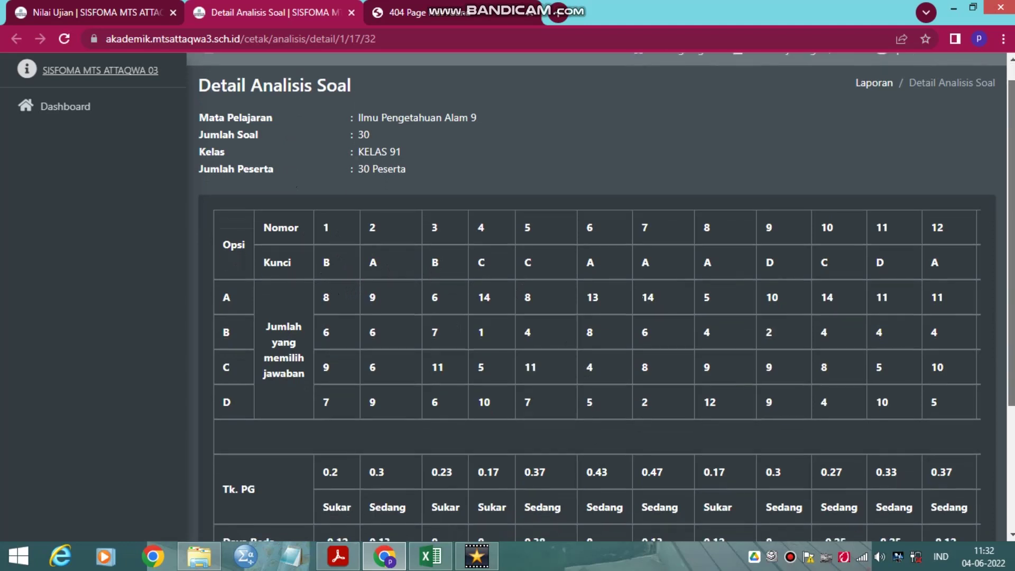
{"action": "scroll", "coordinate": [600, 296], "scroll_direction": "down", "scroll_amount": 1}
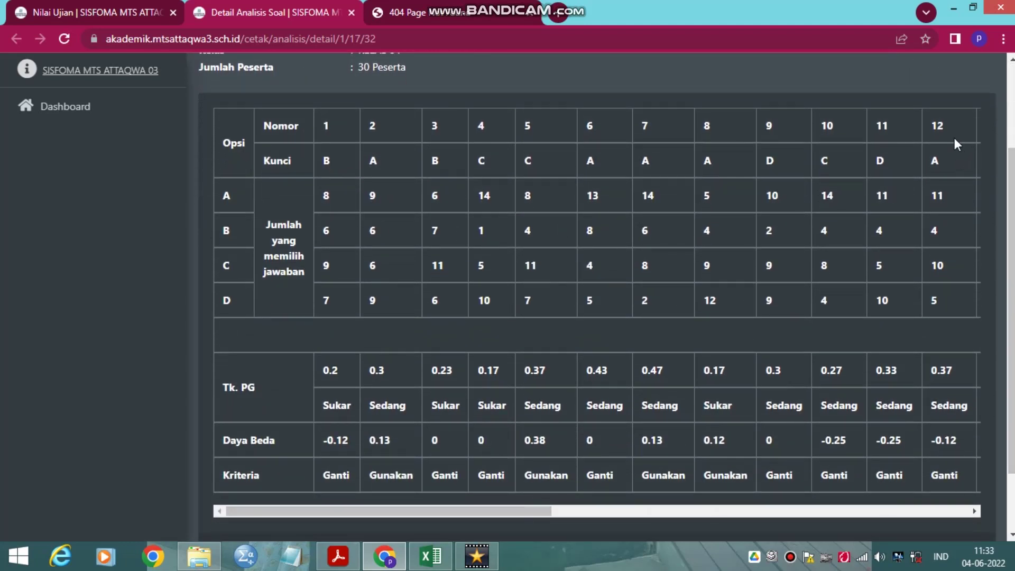
{"action": "left_click_drag", "start_coordinate": [533, 508], "coordinate": [949, 511]}
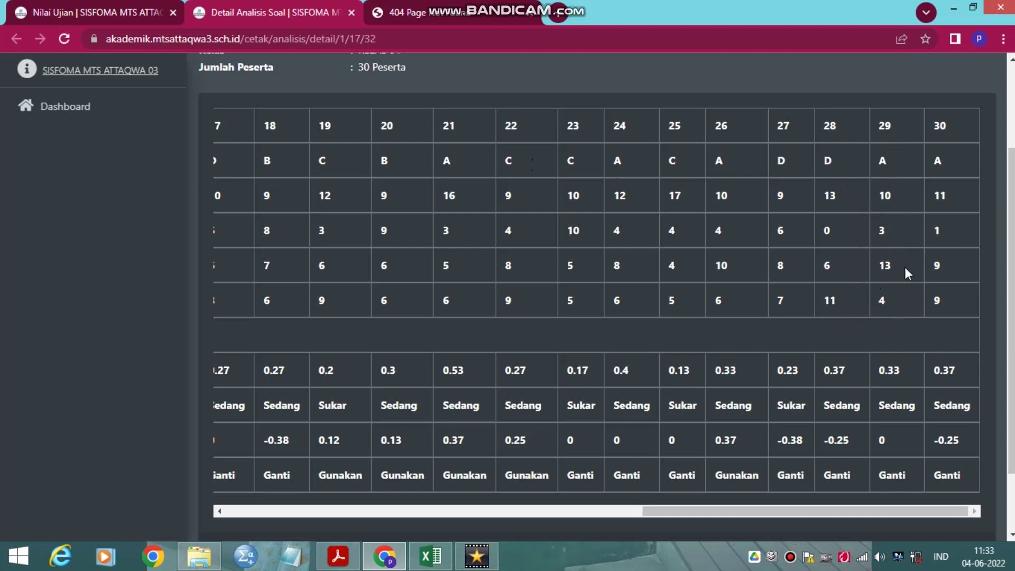
{"action": "left_click_drag", "start_coordinate": [731, 509], "coordinate": [214, 508]}
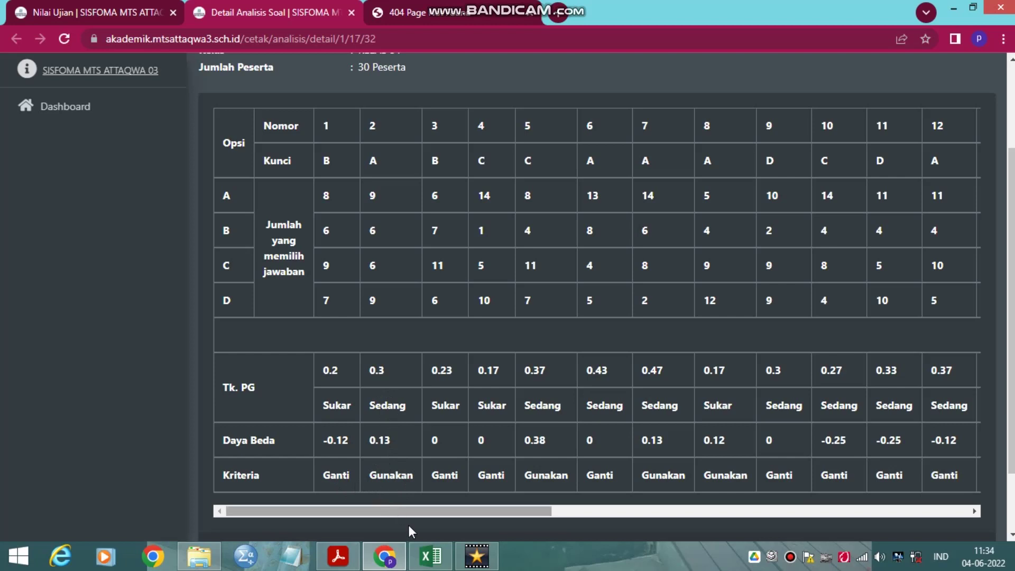
{"action": "scroll", "coordinate": [469, 458], "scroll_direction": "up", "scroll_amount": 3}
{"action": "scroll", "coordinate": [469, 458], "scroll_direction": "down", "scroll_amount": 3}
{"action": "scroll", "coordinate": [469, 458], "scroll_direction": "up", "scroll_amount": 3}
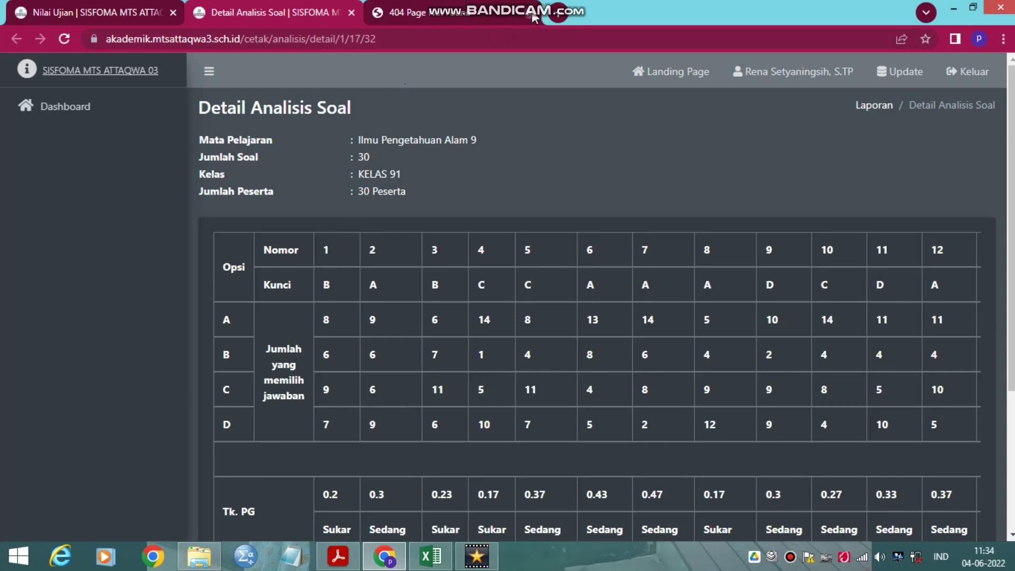
Close the analysis and answer data pages and look through the filtered list of exam results
{"action": "left_click", "coordinate": [558, 12]}
{"action": "left_click", "coordinate": [351, 12]}
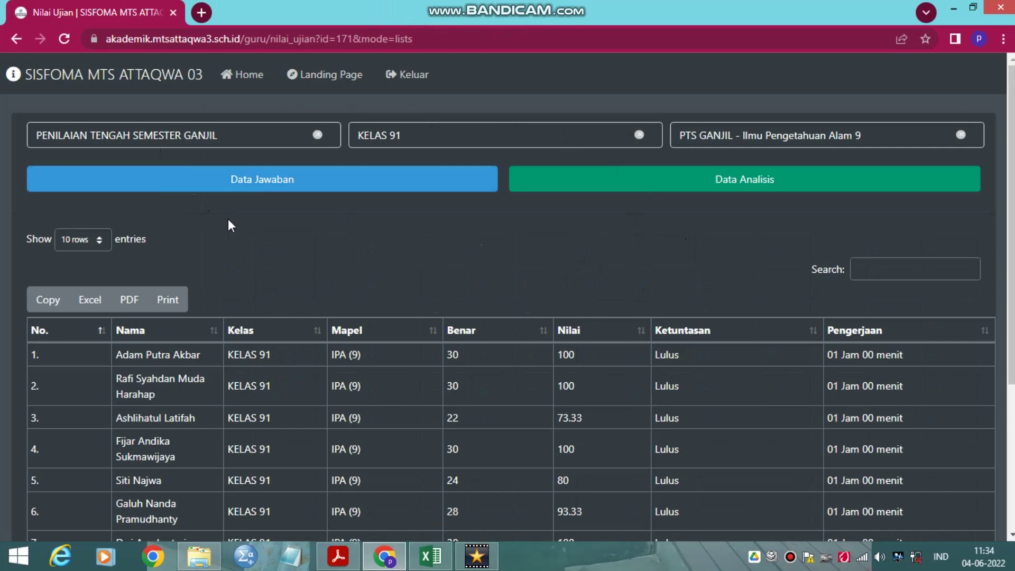
{"action": "scroll", "coordinate": [227, 219], "scroll_direction": "down", "scroll_amount": 4}
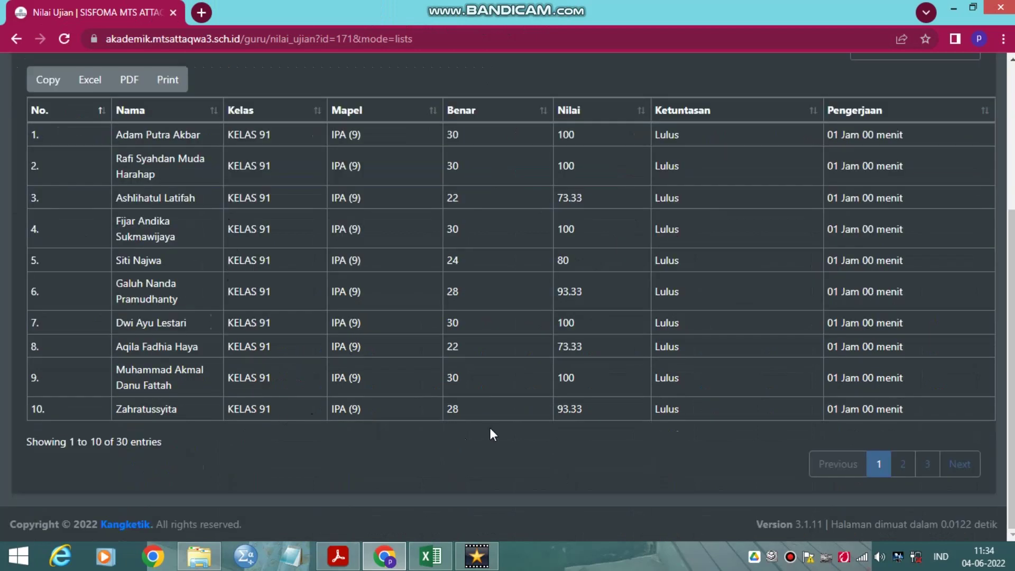
{"action": "scroll", "coordinate": [489, 429], "scroll_direction": "up", "scroll_amount": 5}
Go to the Online Learning (LMS) feature and open the first learning material in the Materi list for editing
{"action": "left_click", "coordinate": [333, 75]}
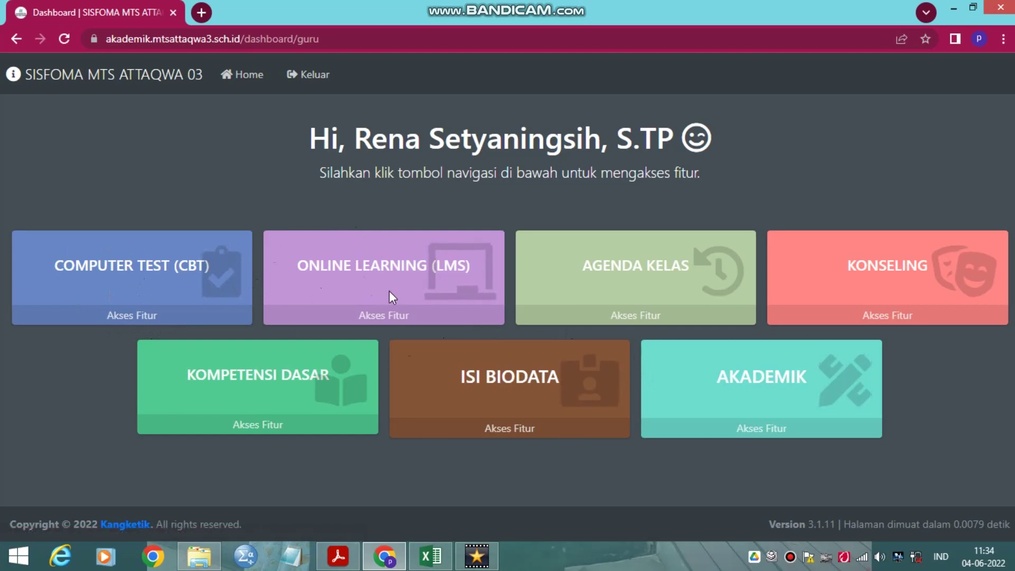
{"action": "left_click", "coordinate": [386, 317]}
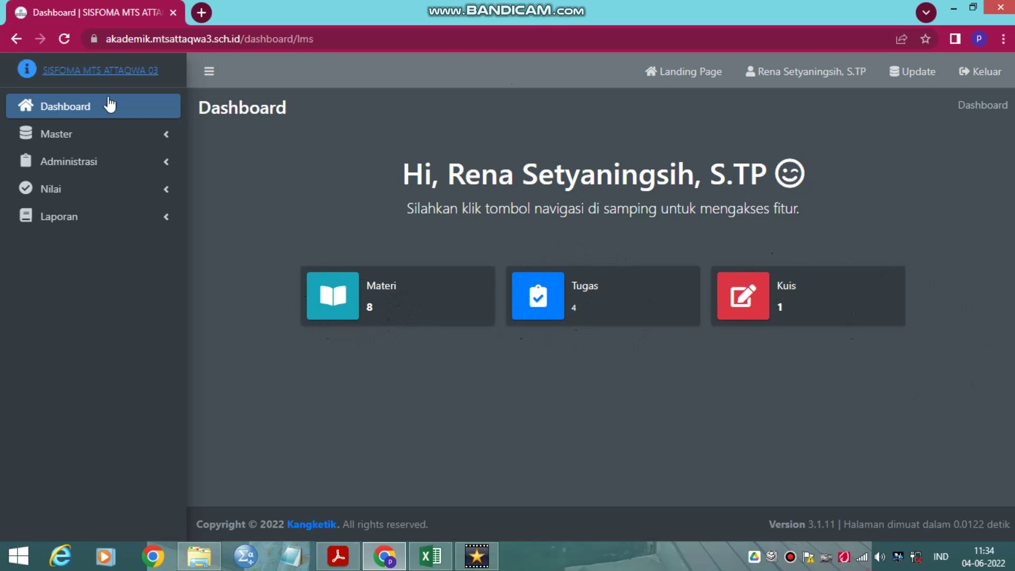
{"action": "left_click", "coordinate": [75, 140]}
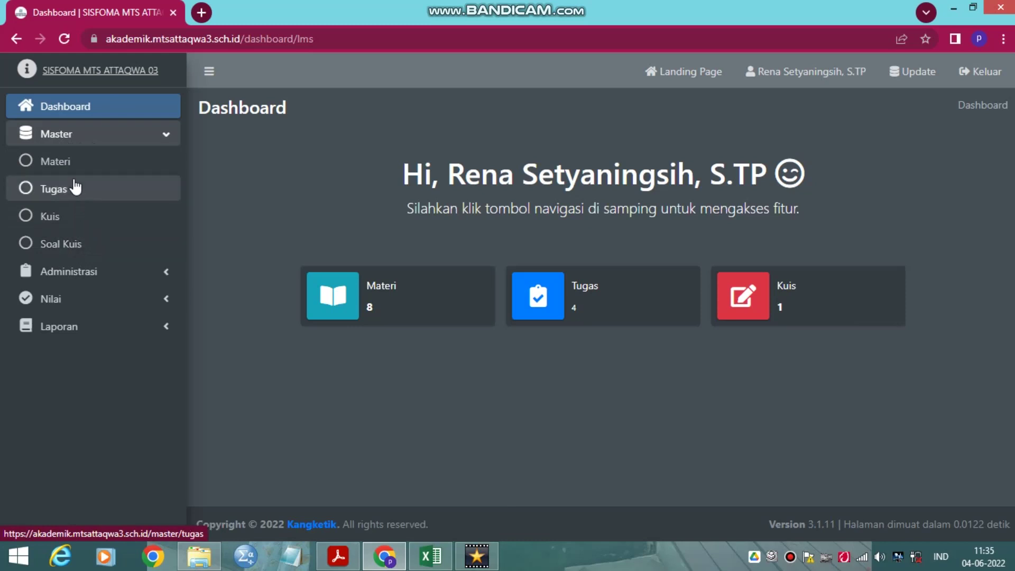
{"action": "left_click", "coordinate": [58, 163]}
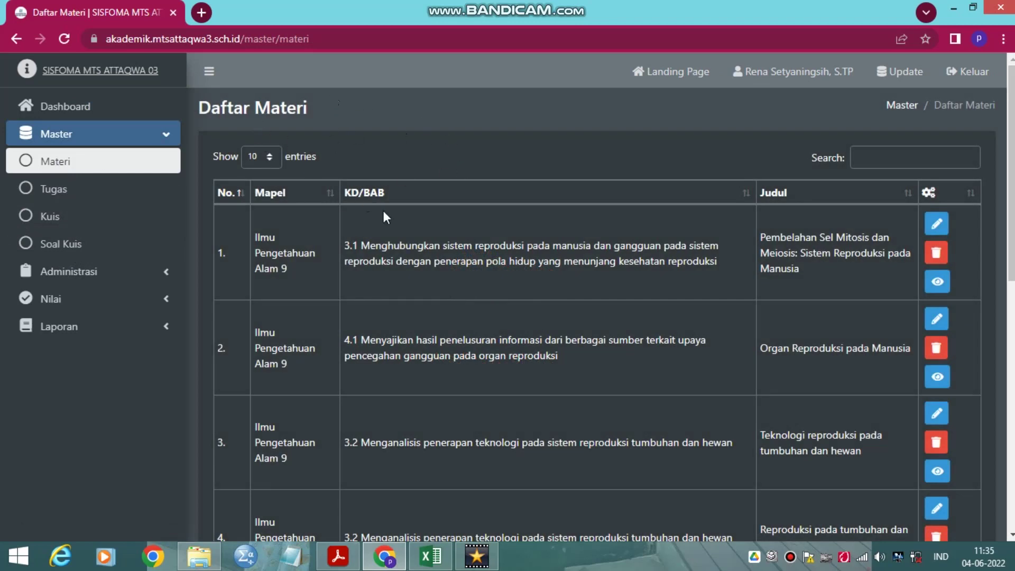
{"action": "scroll", "coordinate": [401, 251], "scroll_direction": "down", "scroll_amount": 2}
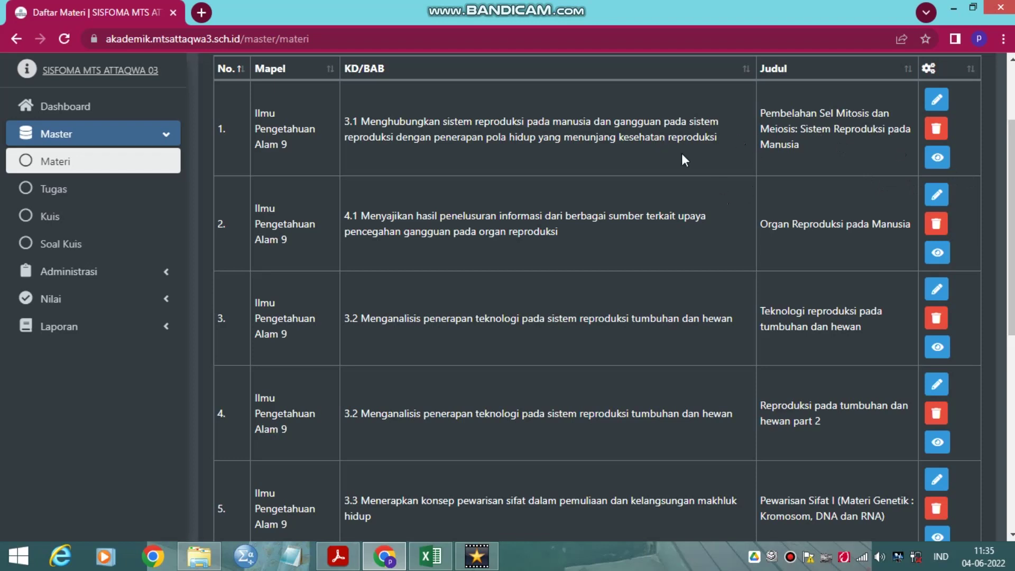
{"action": "left_click", "coordinate": [937, 102]}
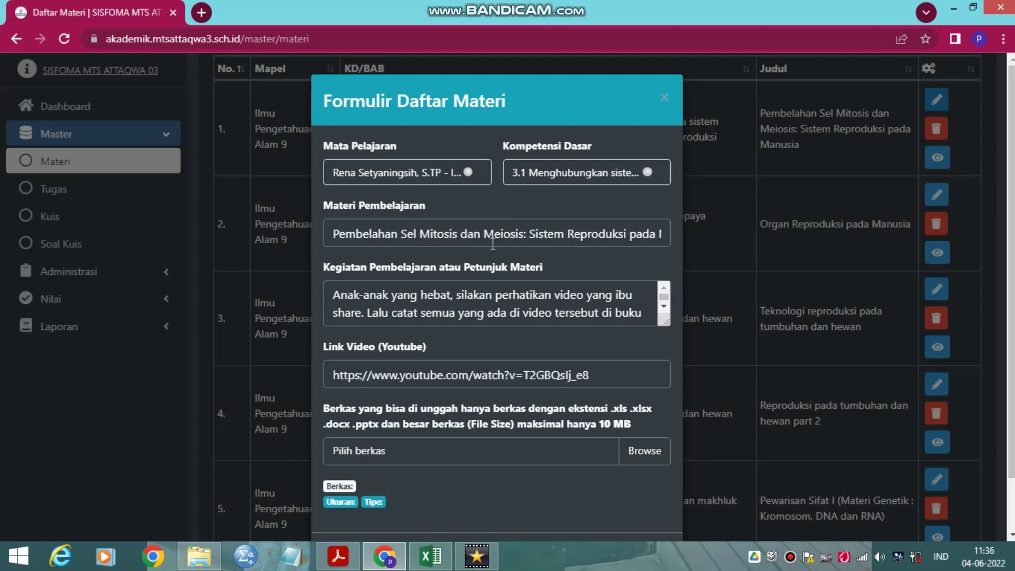
Look through the open learning material's form, including its attachment file picker, and close the form
{"action": "left_click", "coordinate": [420, 233]}
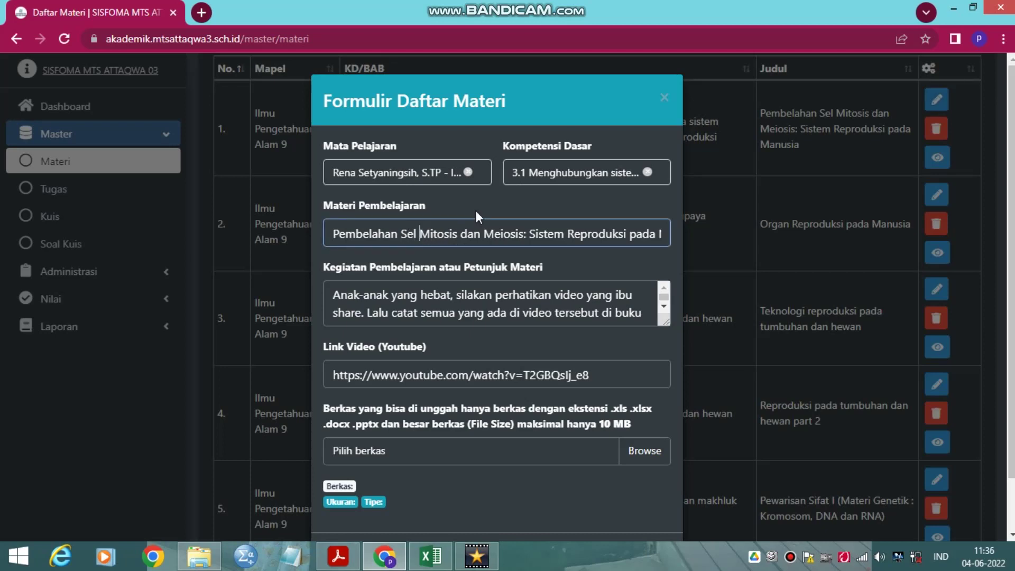
{"action": "key", "text": "BackSpace"}
{"action": "scroll", "coordinate": [528, 390], "scroll_direction": "down", "scroll_amount": 2}
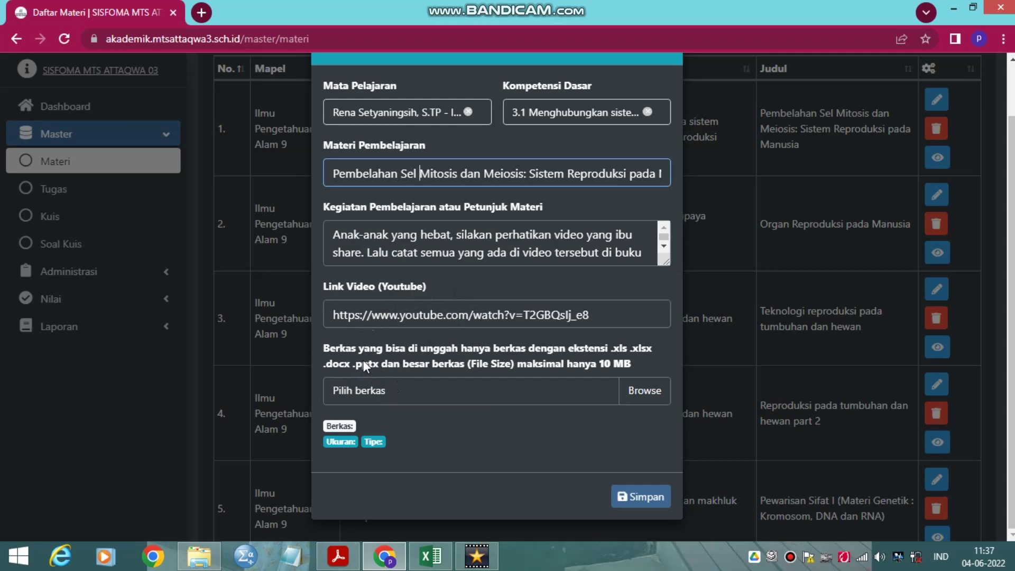
{"action": "left_click", "coordinate": [649, 389]}
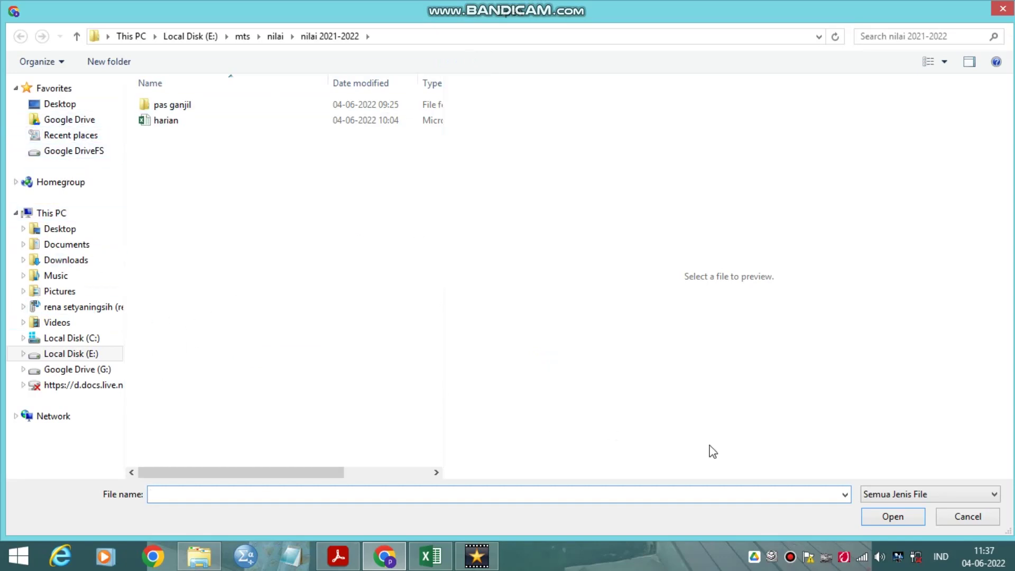
{"action": "left_click", "coordinate": [962, 520]}
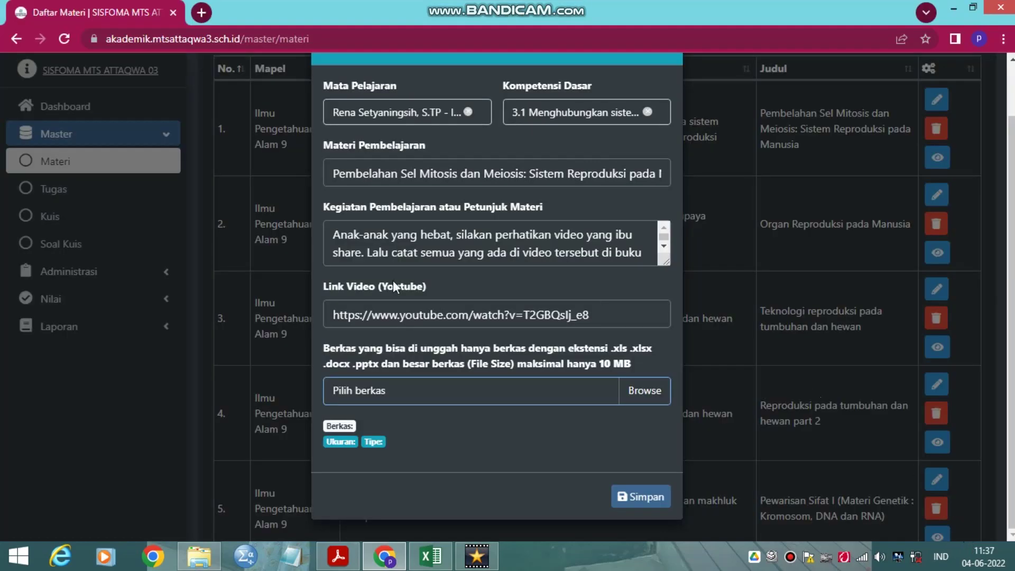
{"action": "left_click", "coordinate": [622, 500]}
{"action": "scroll", "coordinate": [693, 316], "scroll_direction": "up", "scroll_amount": 2}
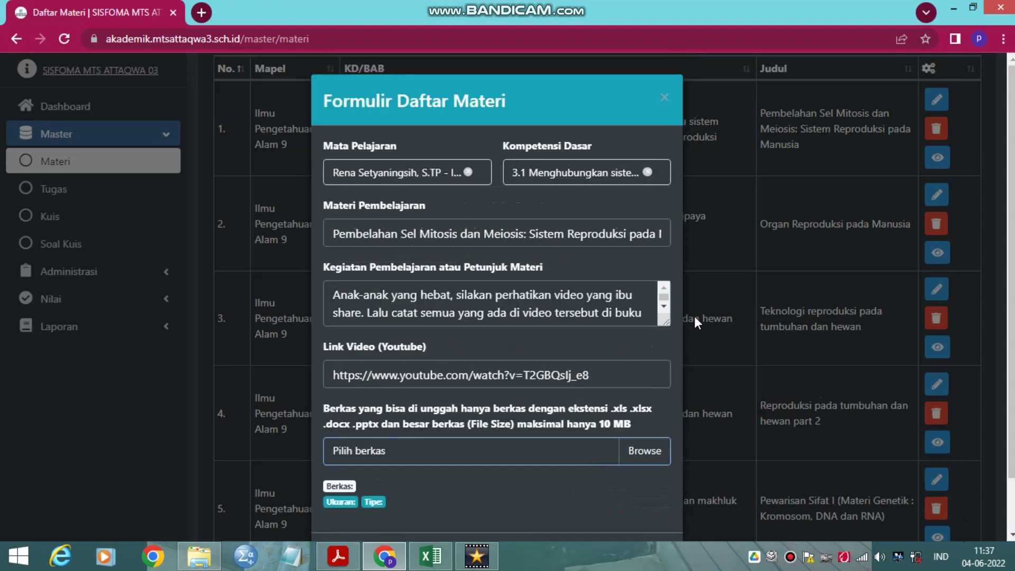
{"action": "left_click", "coordinate": [664, 101]}
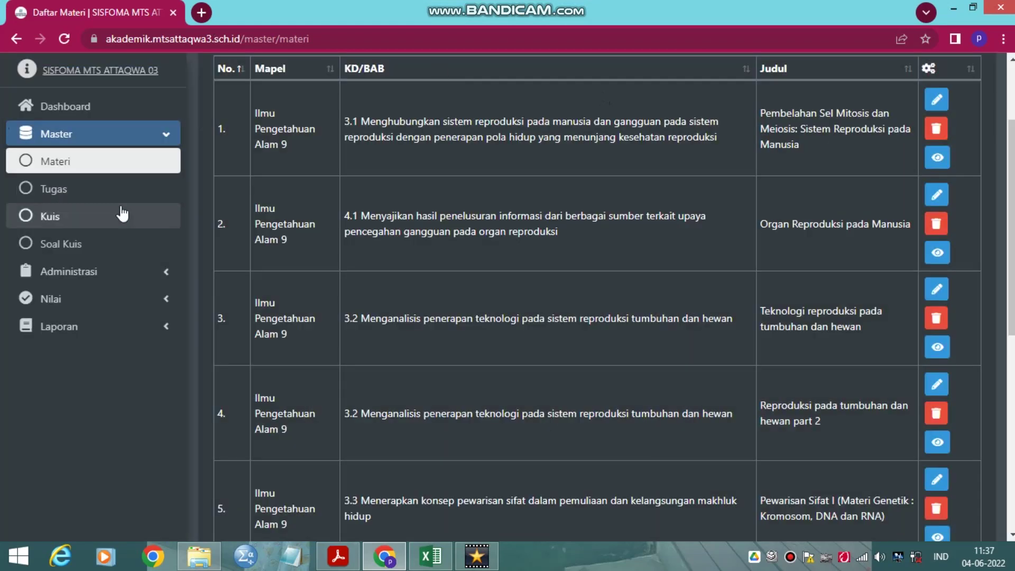
Go to the Tugas list, preview the first assignment's instructions and deadline, and close the preview
{"action": "left_click", "coordinate": [56, 195]}
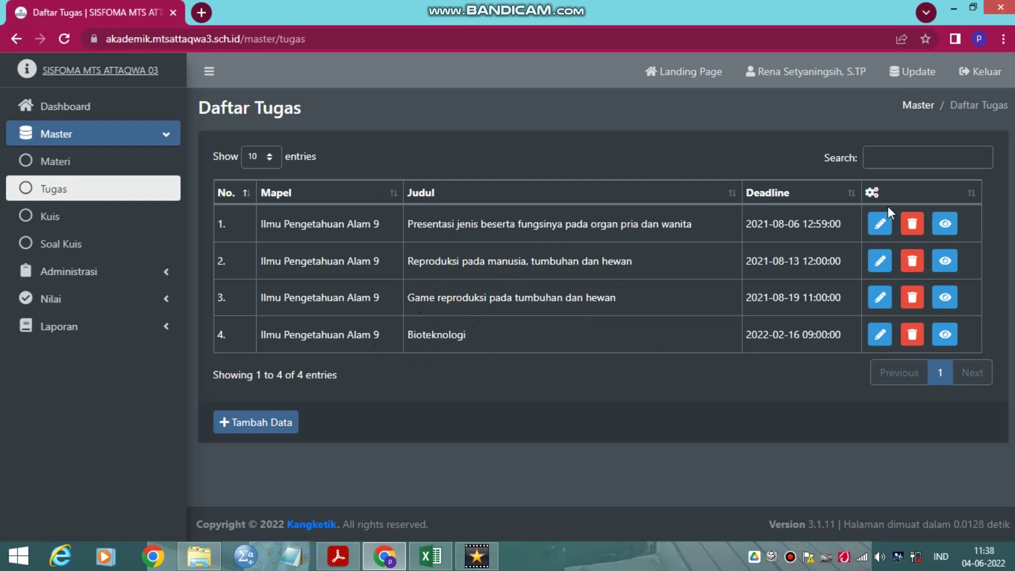
{"action": "left_click", "coordinate": [938, 227]}
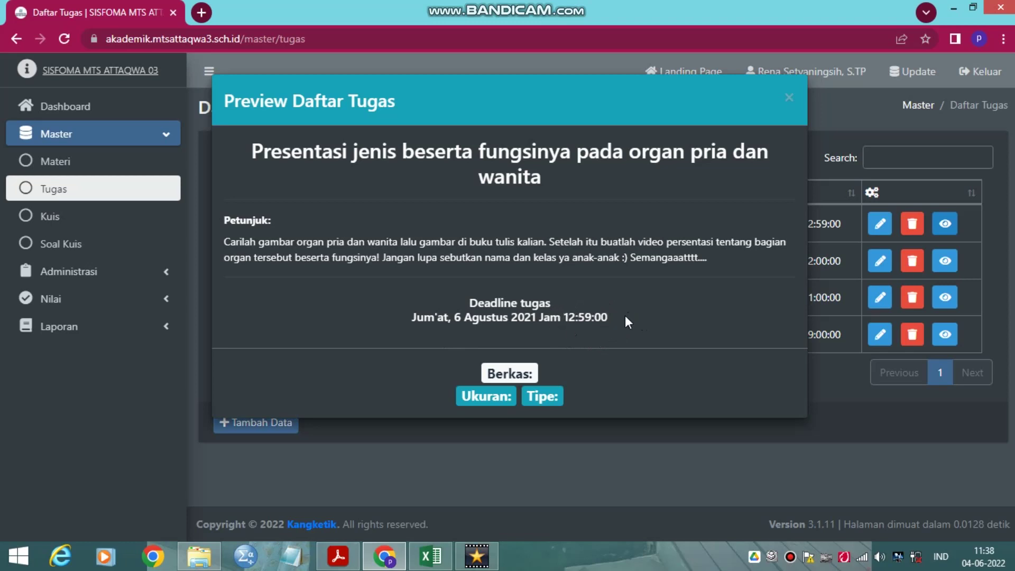
{"action": "left_click", "coordinate": [782, 103]}
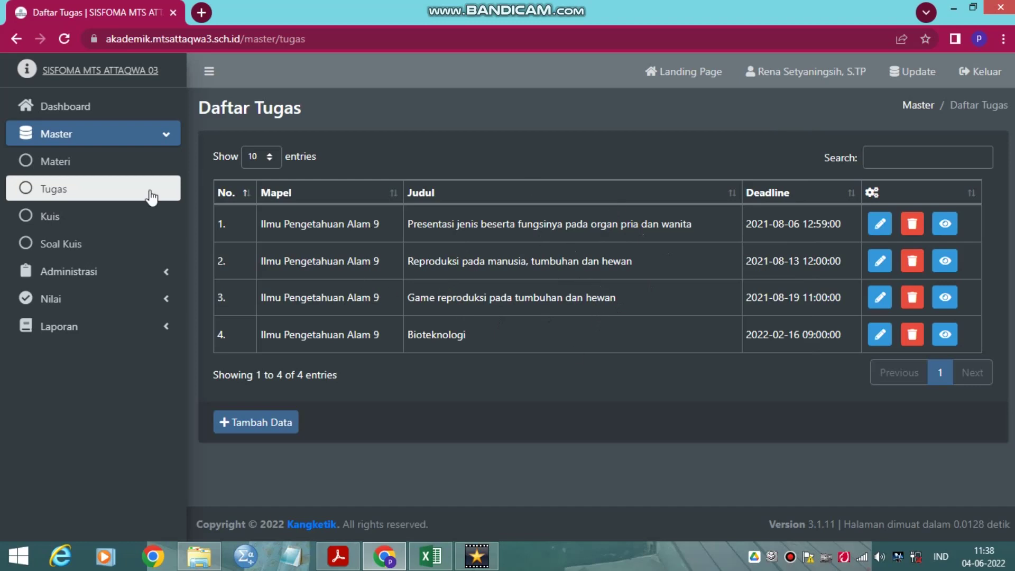
View the Kuis list, go to the Soal Kuis list, and open and close the first quiz question's form
{"action": "left_click", "coordinate": [49, 217]}
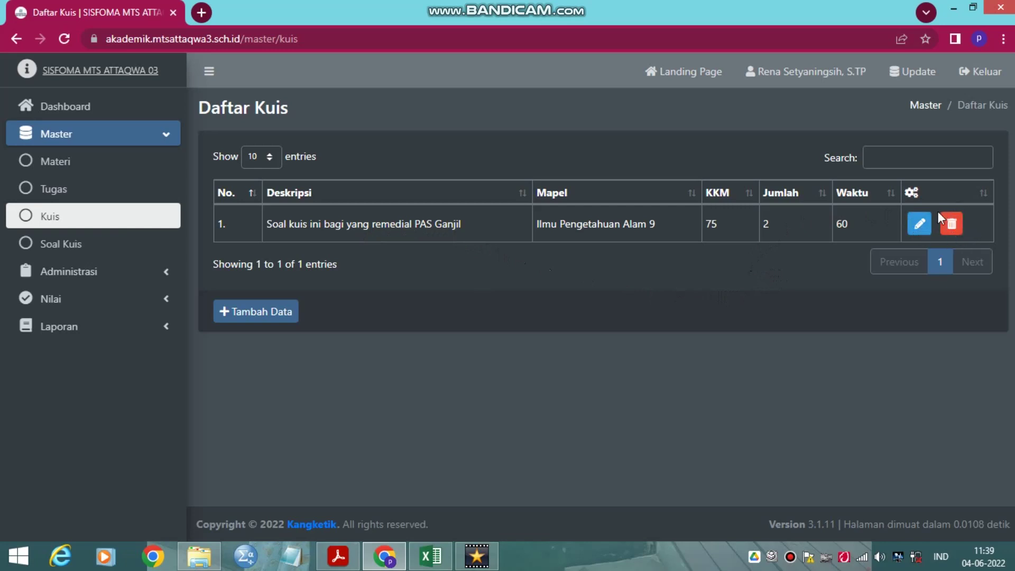
{"action": "left_click", "coordinate": [63, 254]}
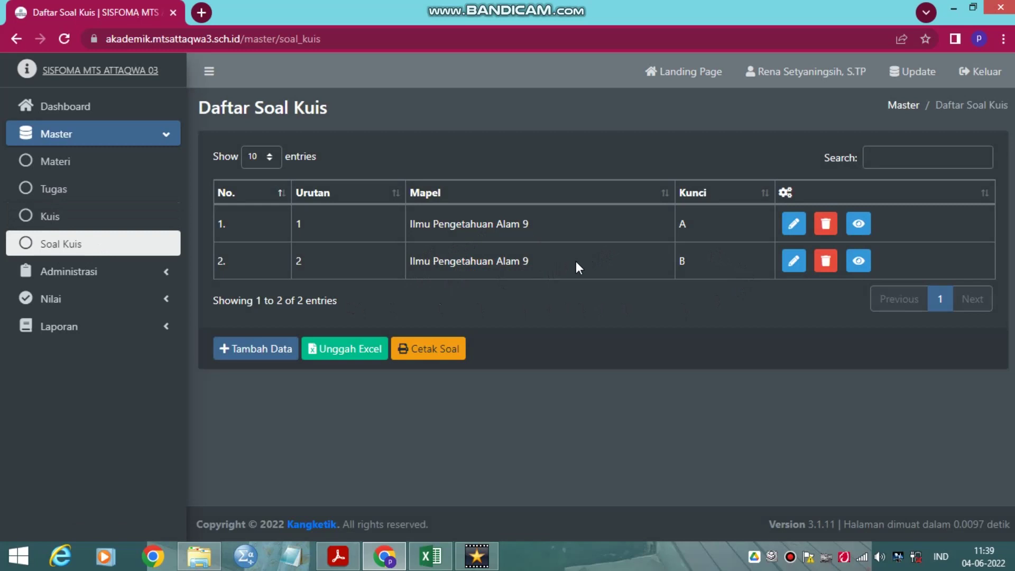
{"action": "left_click", "coordinate": [794, 224]}
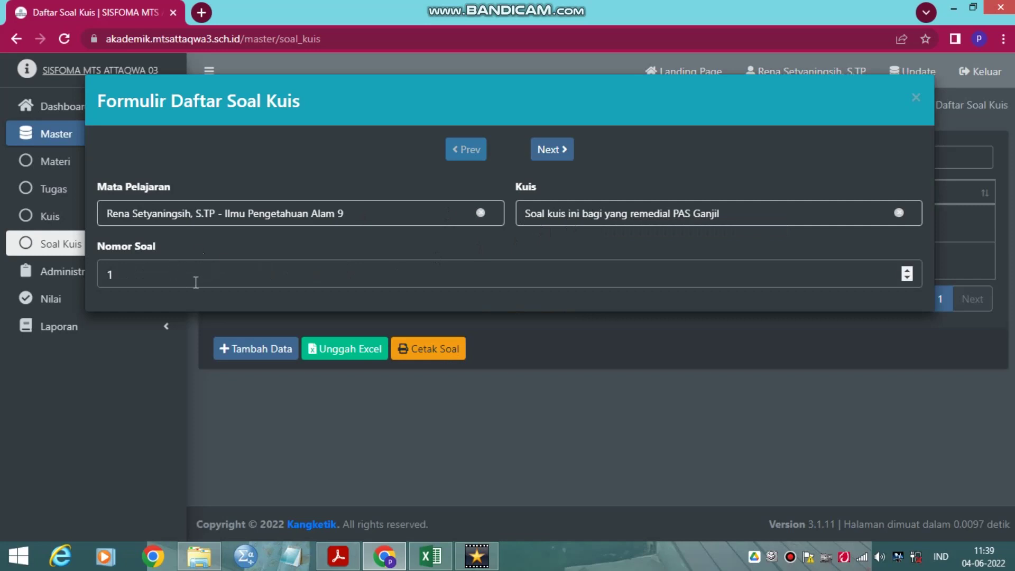
{"action": "left_click", "coordinate": [916, 97]}
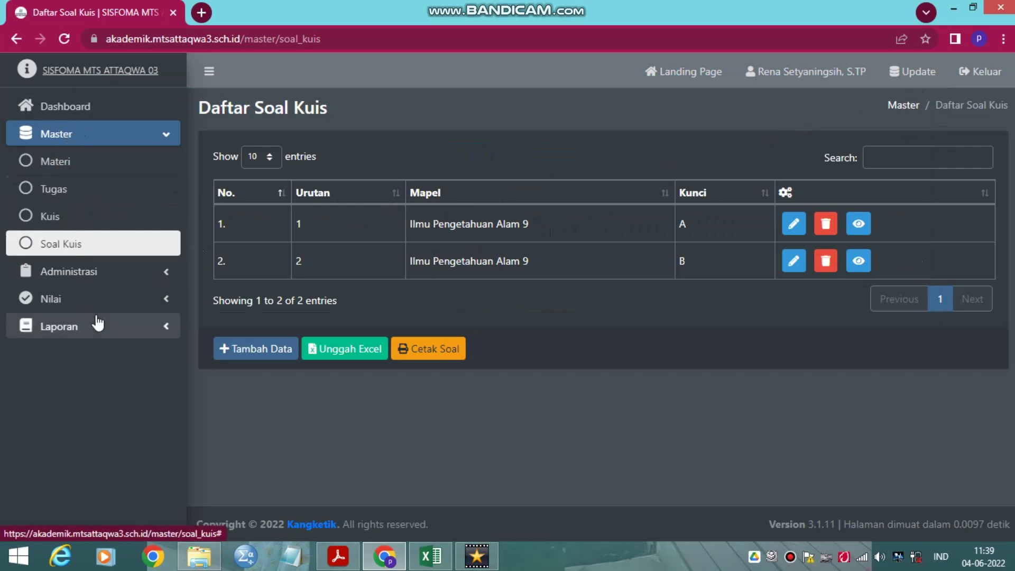
Go to Publikasi Materi, select KELAS 94 in the first material's publication form, and close the form
{"action": "left_click", "coordinate": [81, 280]}
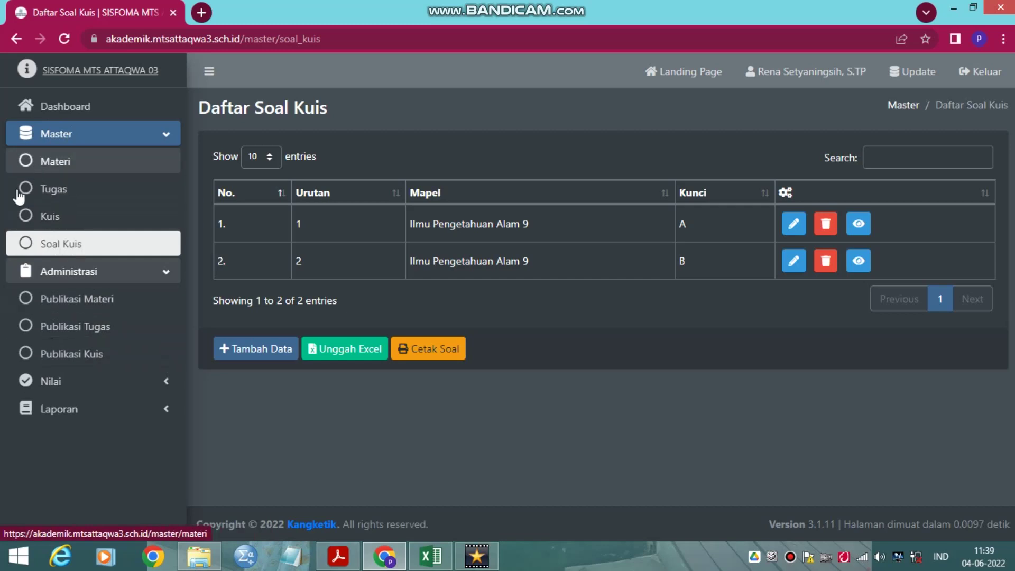
{"action": "left_click", "coordinate": [83, 306]}
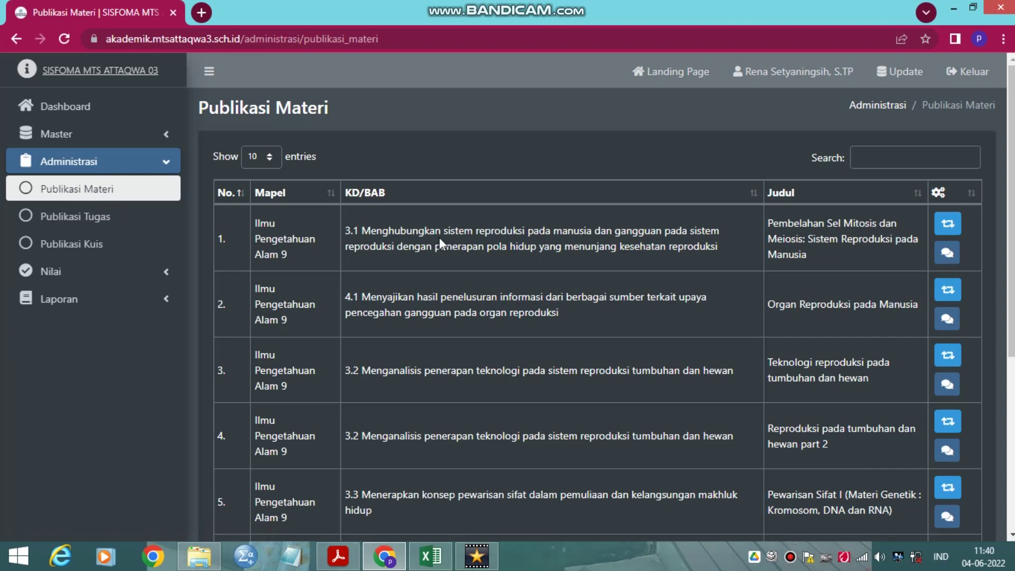
{"action": "left_click", "coordinate": [948, 225]}
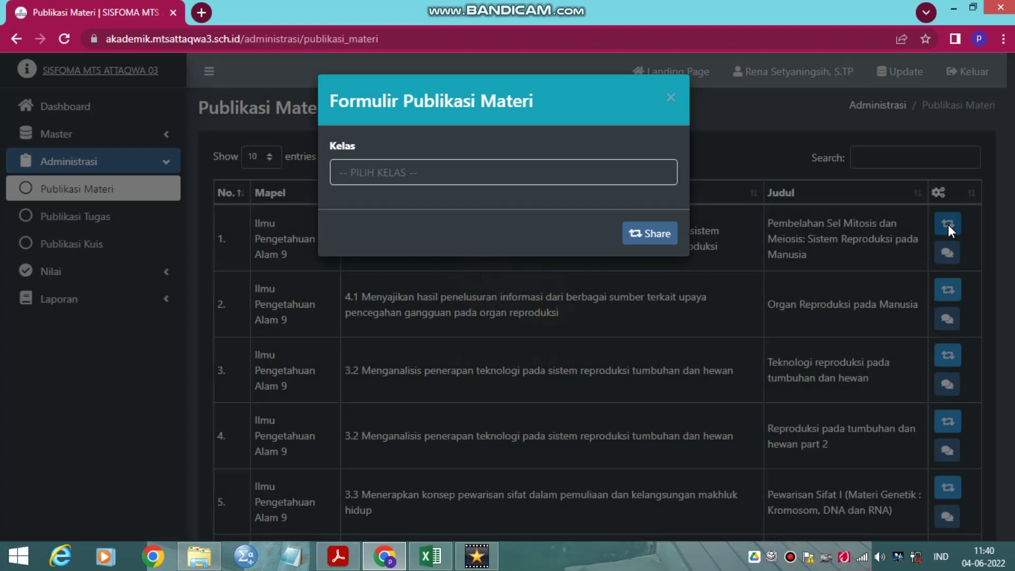
{"action": "left_click", "coordinate": [375, 179]}
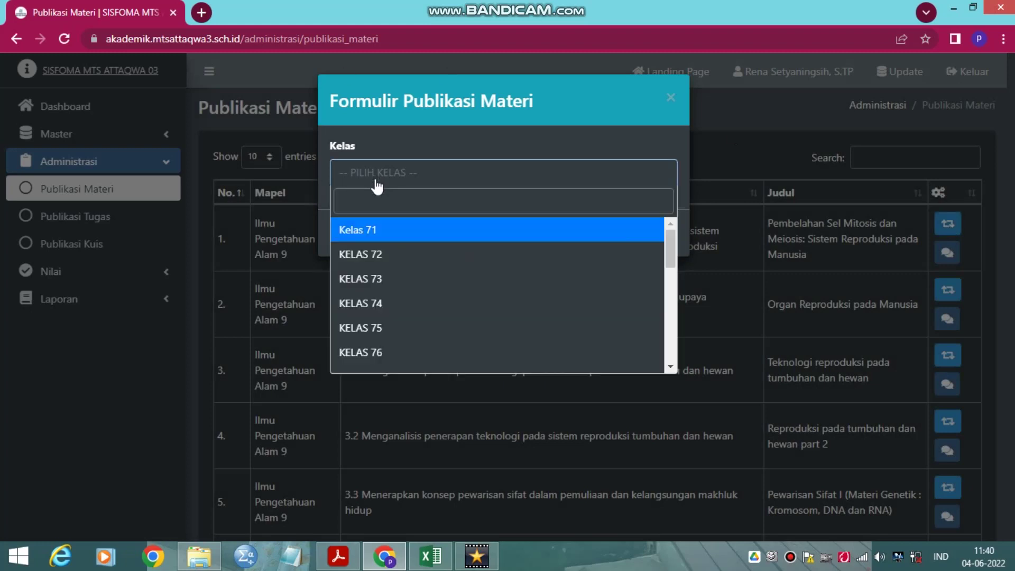
{"action": "scroll", "coordinate": [376, 263], "scroll_direction": "down", "scroll_amount": 5}
{"action": "left_click", "coordinate": [374, 255]}
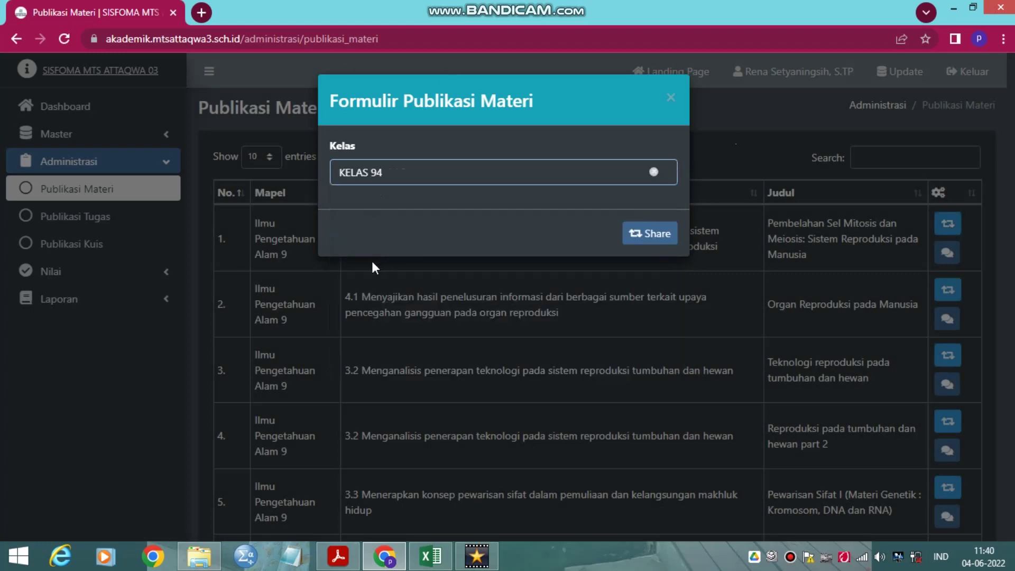
{"action": "left_click", "coordinate": [639, 231]}
{"action": "left_click", "coordinate": [671, 100]}
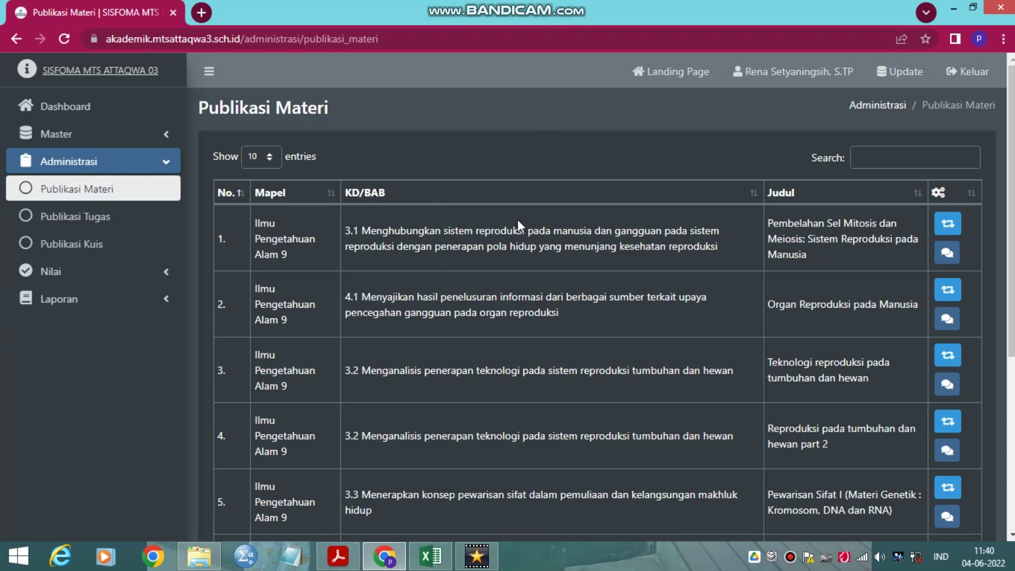
Open the discussion for the first published material and read through the students' attendance messages
{"action": "left_click", "coordinate": [944, 252]}
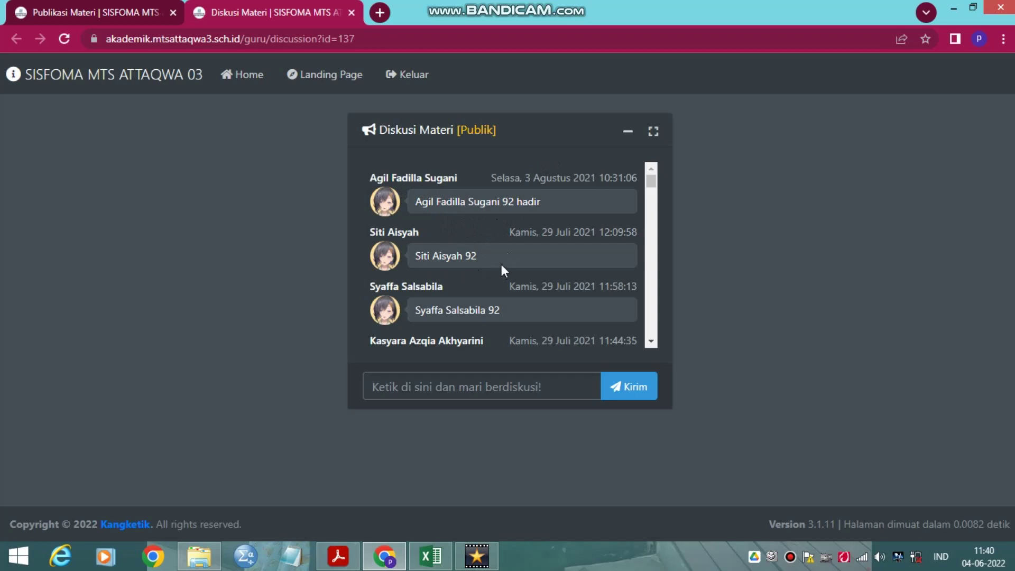
{"action": "scroll", "coordinate": [501, 263], "scroll_direction": "down", "scroll_amount": 15}
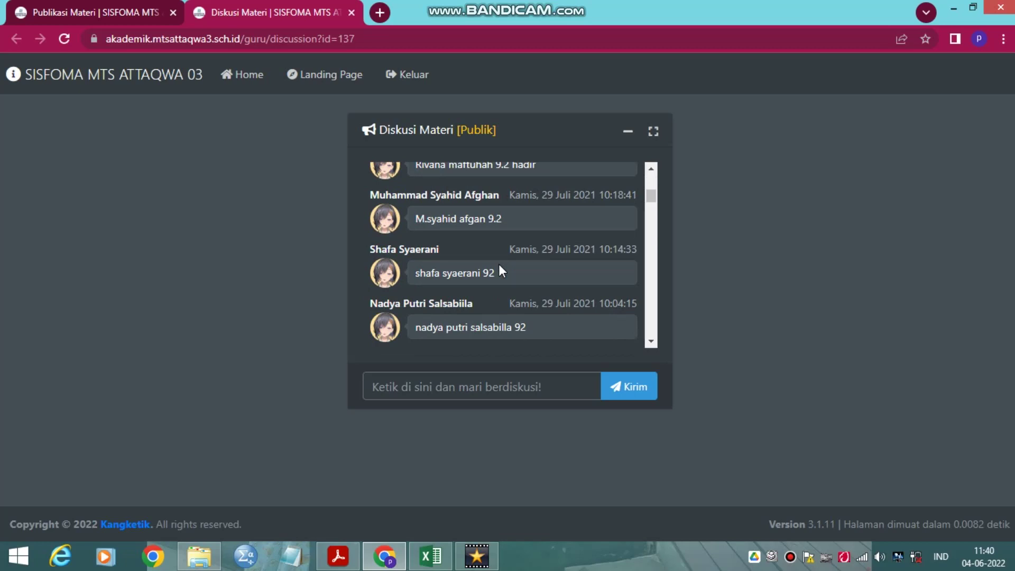
{"action": "scroll", "coordinate": [499, 265], "scroll_direction": "down", "scroll_amount": 8}
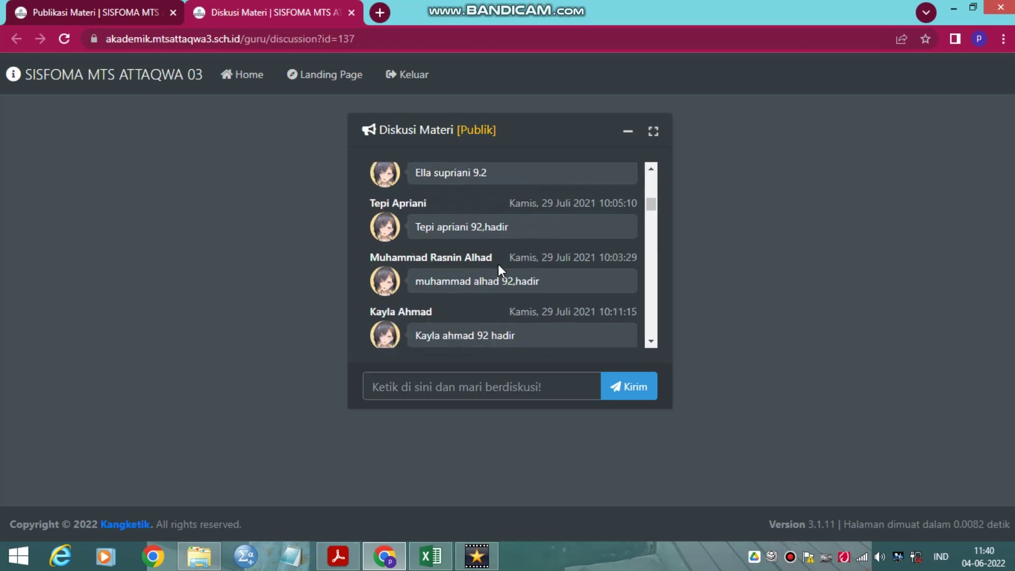
{"action": "scroll", "coordinate": [470, 288], "scroll_direction": "down", "scroll_amount": 2}
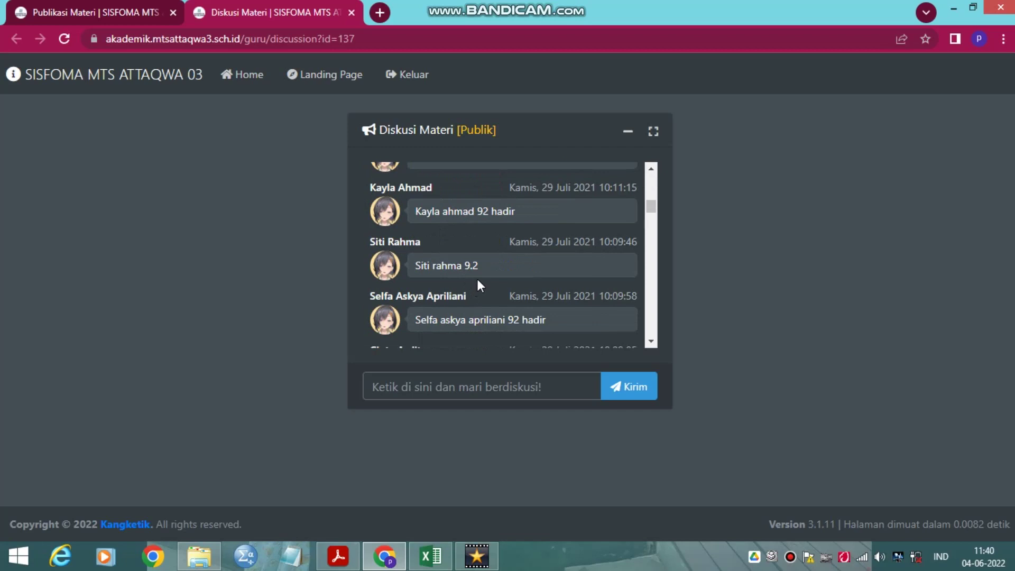
{"action": "scroll", "coordinate": [551, 244], "scroll_direction": "down", "scroll_amount": 6}
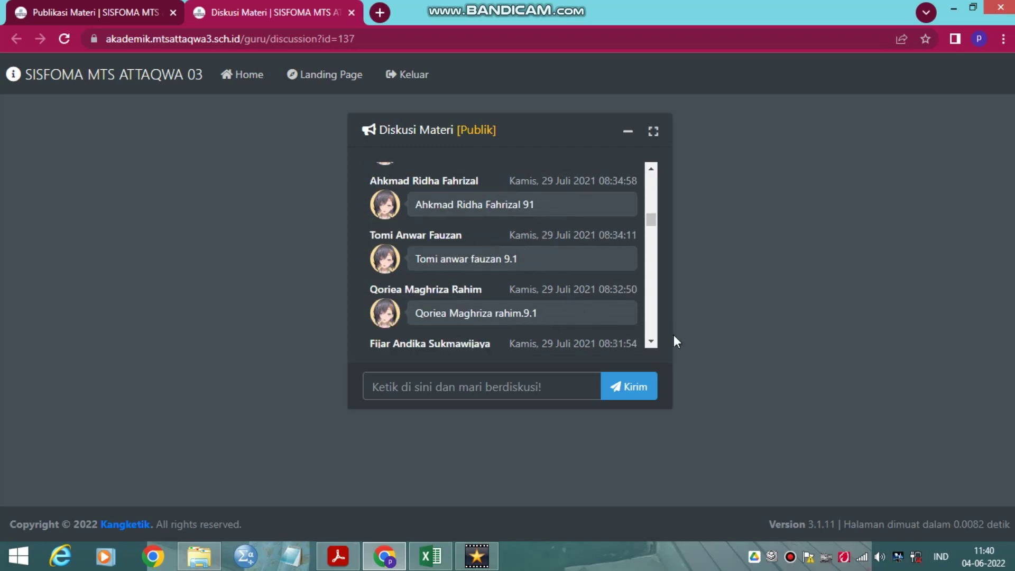
Draft the reply "iya" in the material discussion, collapse the discussion box and close its page
{"action": "left_click", "coordinate": [425, 390]}
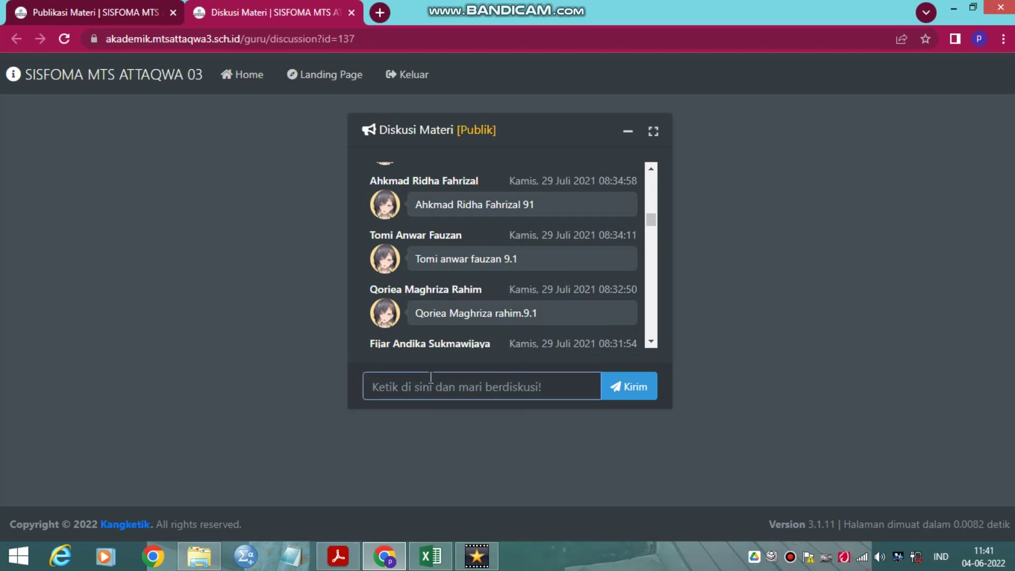
{"action": "type", "text": "iya"}
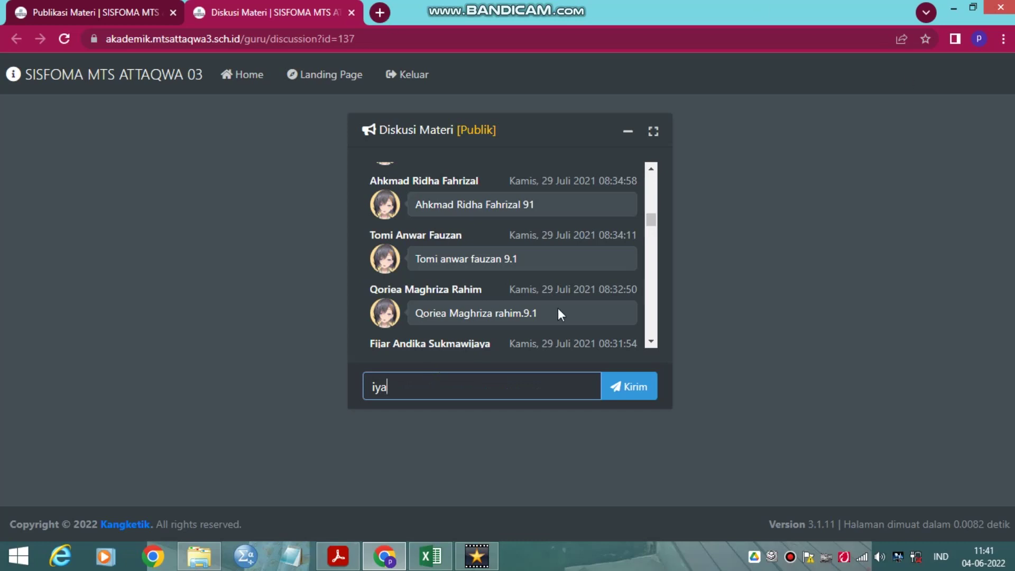
{"action": "left_click", "coordinate": [629, 136]}
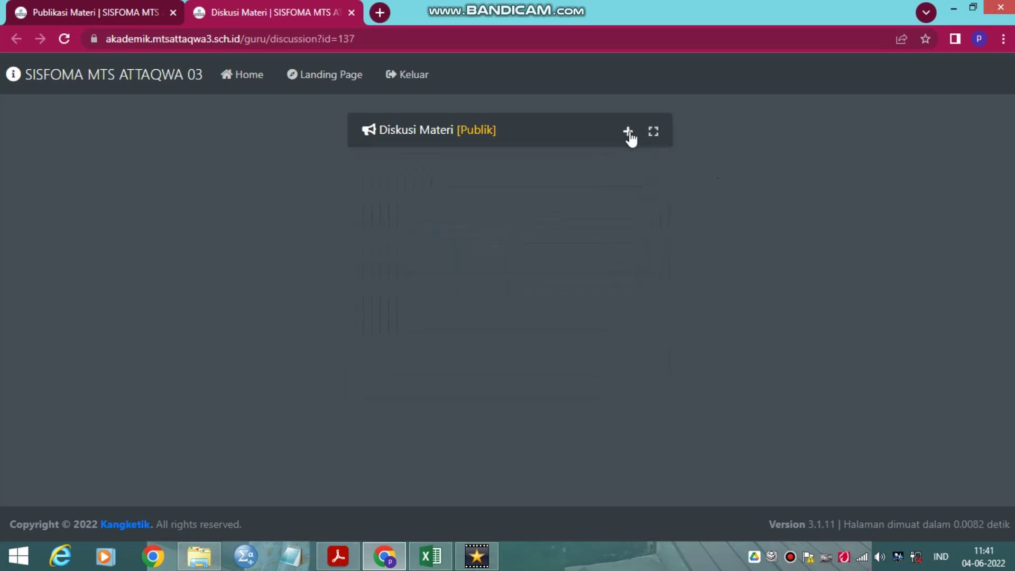
{"action": "left_click", "coordinate": [351, 12]}
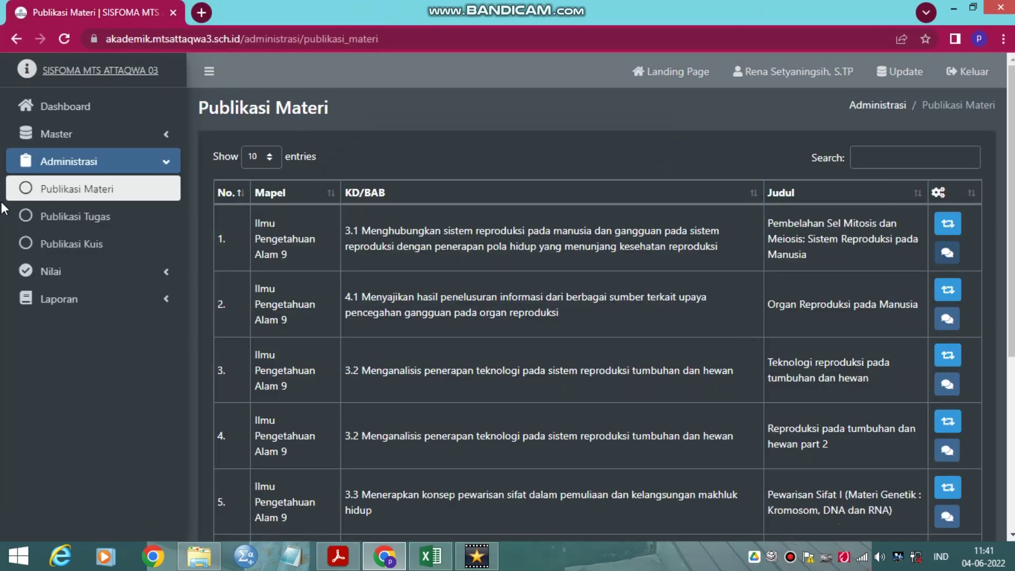
Go to Publikasi Tugas, view the class choices in the first assignment's publication form, close it and view Publikasi Kuis
{"action": "left_click", "coordinate": [79, 217]}
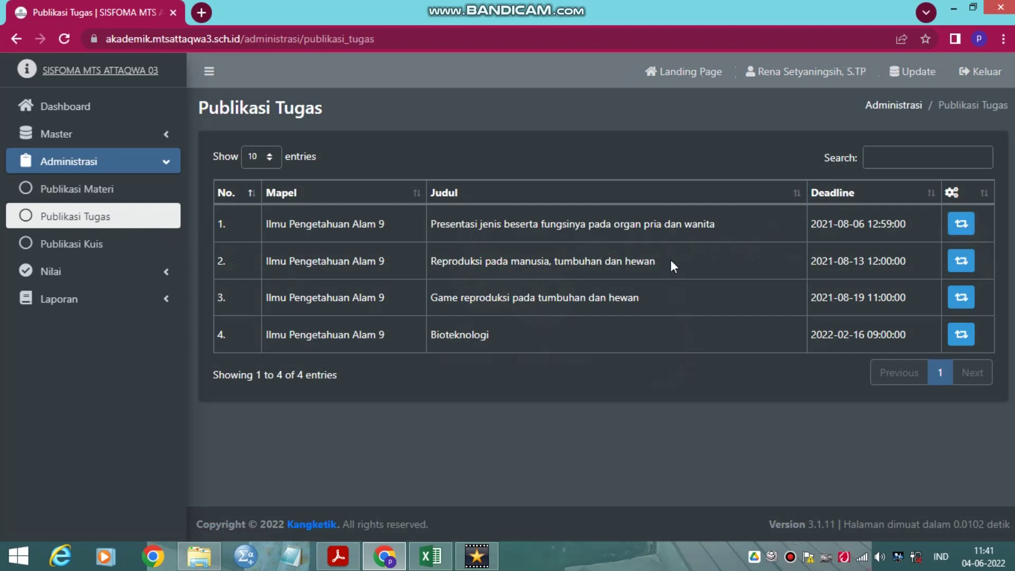
{"action": "left_click", "coordinate": [957, 222]}
{"action": "left_click", "coordinate": [437, 179]}
{"action": "scroll", "coordinate": [465, 301], "scroll_direction": "down", "scroll_amount": 5}
{"action": "left_click", "coordinate": [676, 98]}
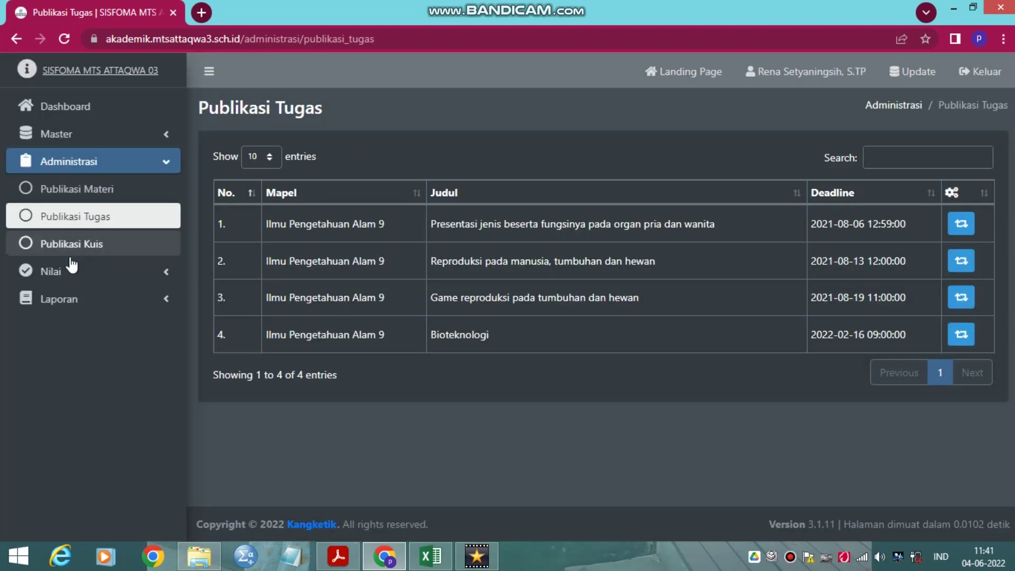
{"action": "left_click", "coordinate": [76, 248]}
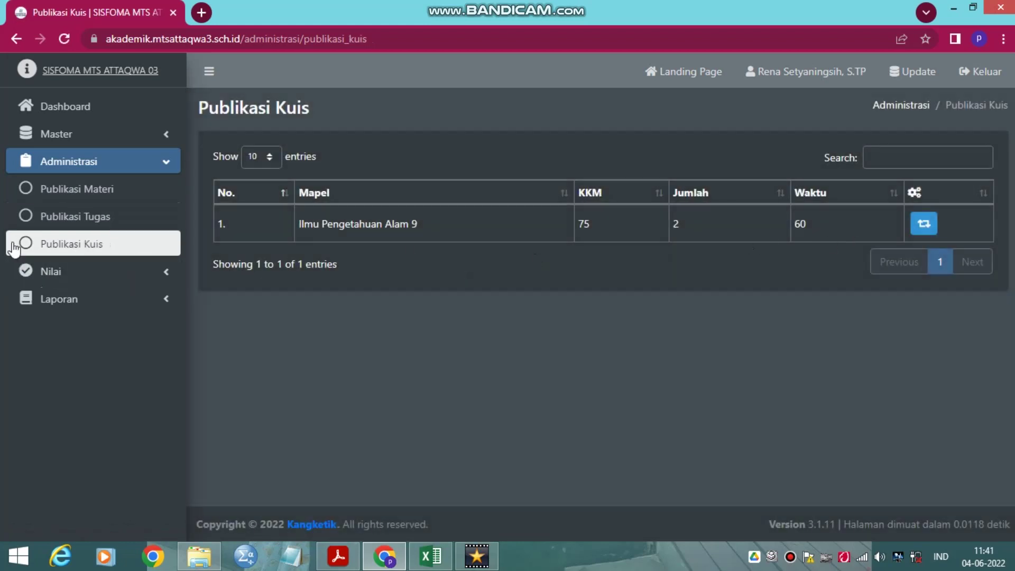
Go to the Nilai Tugas list and open the submitted file in the sixth row
{"action": "left_click", "coordinate": [66, 281]}
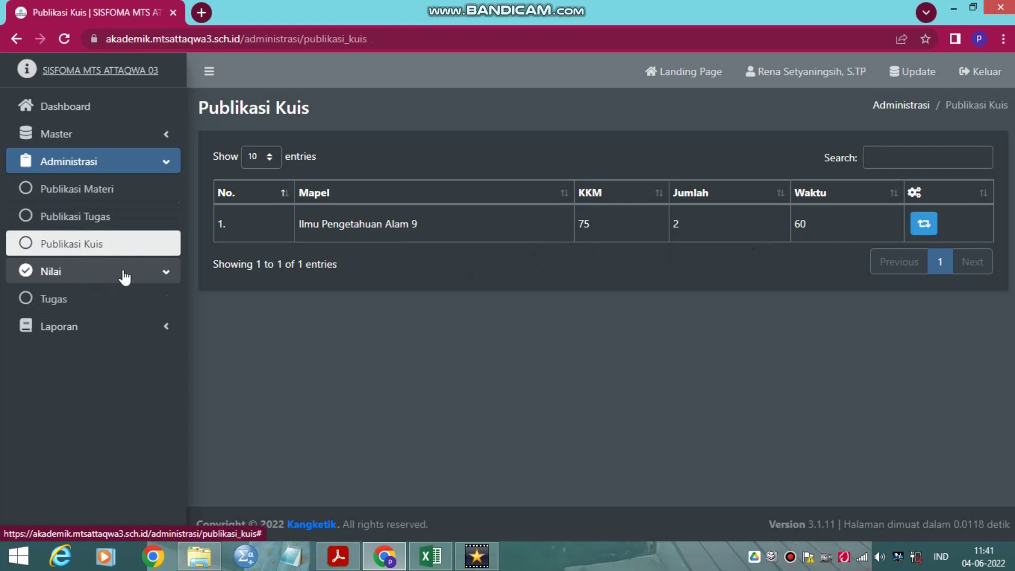
{"action": "left_click", "coordinate": [64, 305]}
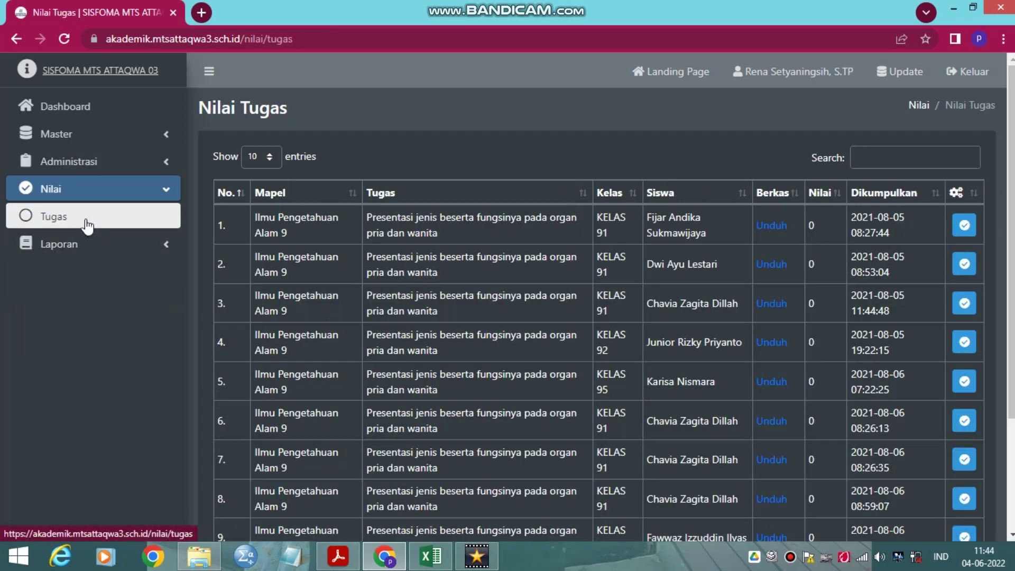
{"action": "left_click", "coordinate": [85, 220]}
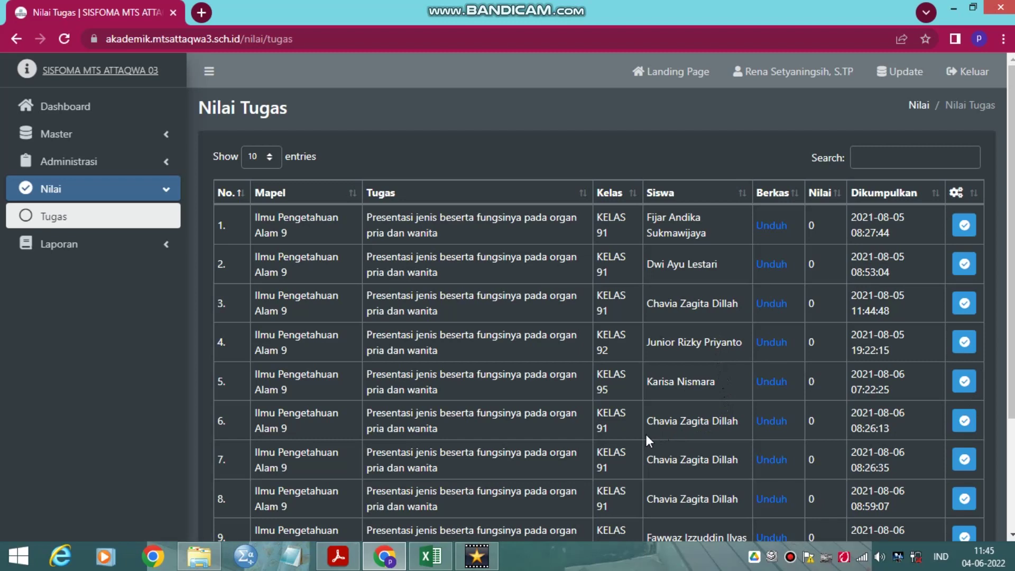
{"action": "left_click", "coordinate": [772, 421]}
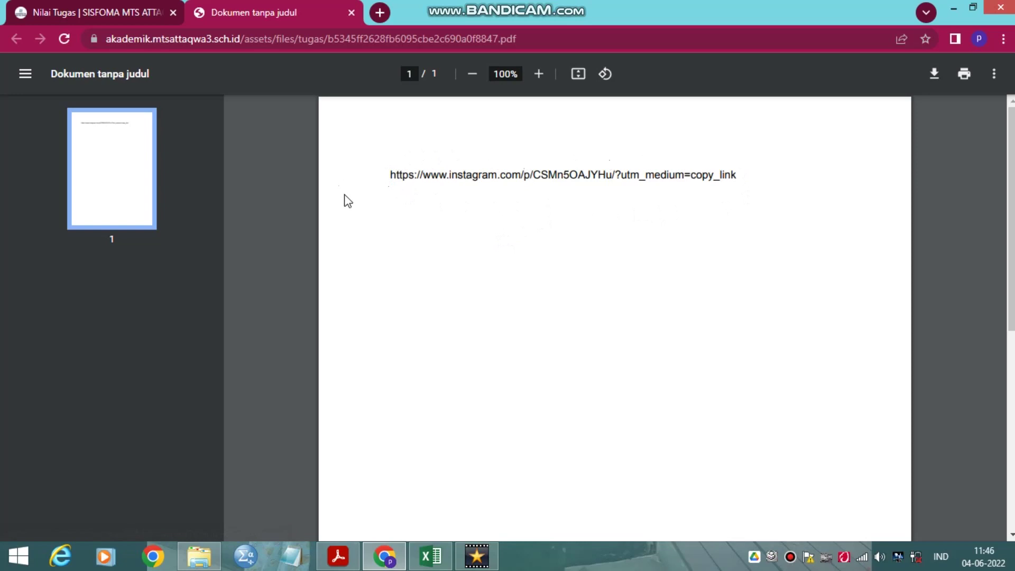
Close the submitted PDF, go to page 4 of the Nilai Tugas list, and check the submission file in row 34
{"action": "left_click", "coordinate": [351, 13]}
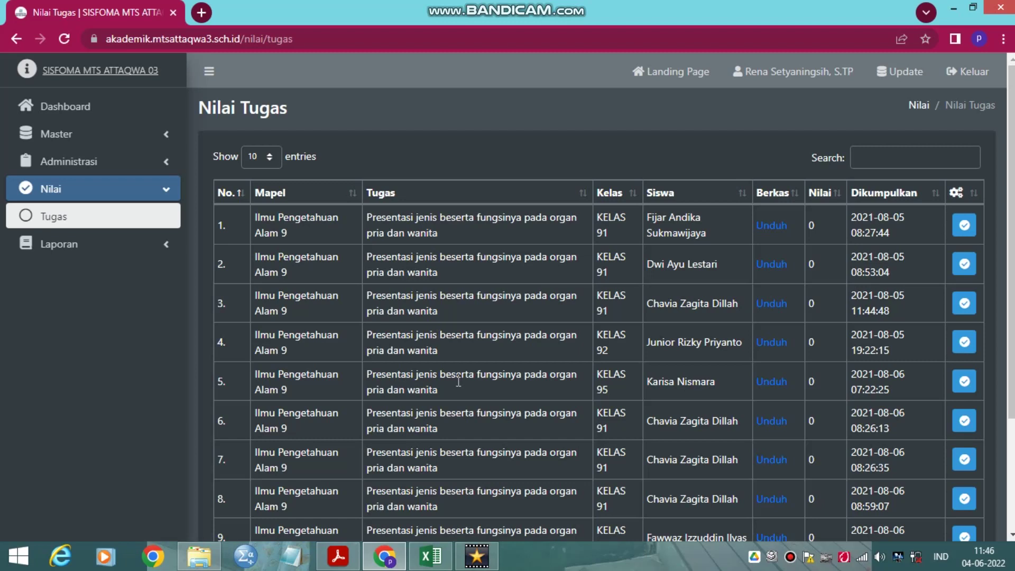
{"action": "scroll", "coordinate": [532, 368], "scroll_direction": "down", "scroll_amount": 3}
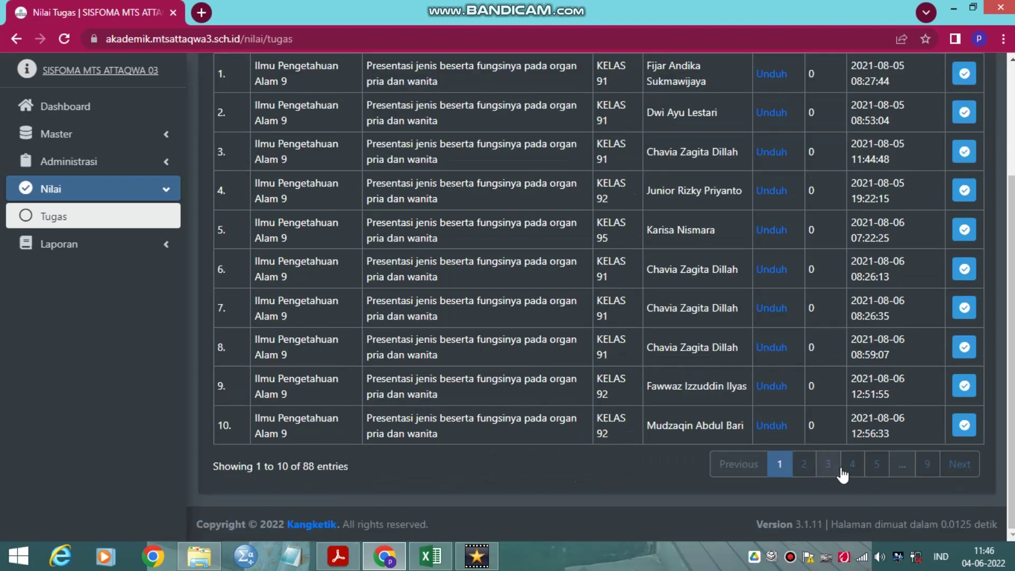
{"action": "left_click", "coordinate": [852, 464]}
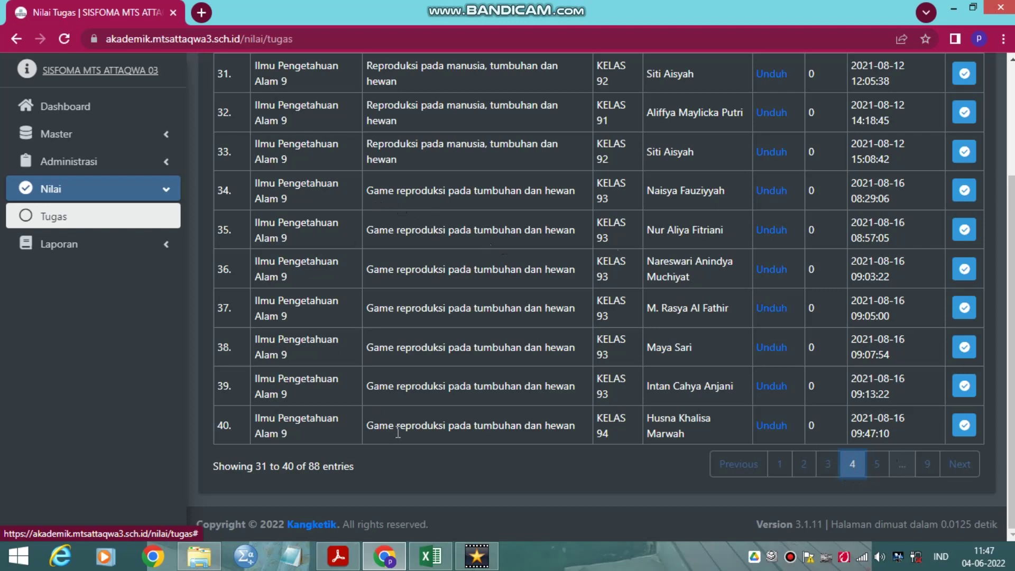
{"action": "left_click", "coordinate": [772, 190]}
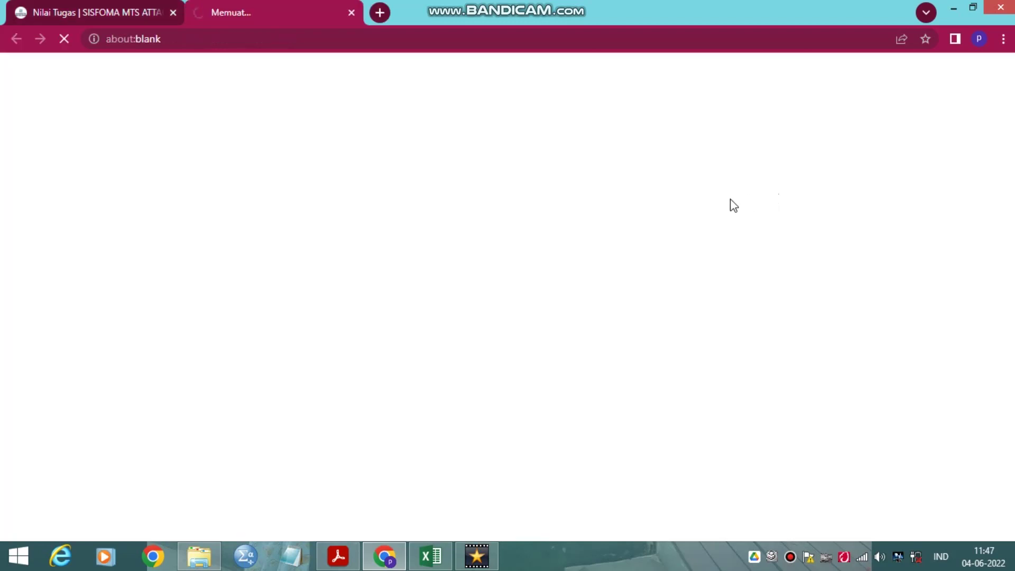
{"action": "left_click", "coordinate": [88, 14]}
{"action": "left_click", "coordinate": [256, 14]}
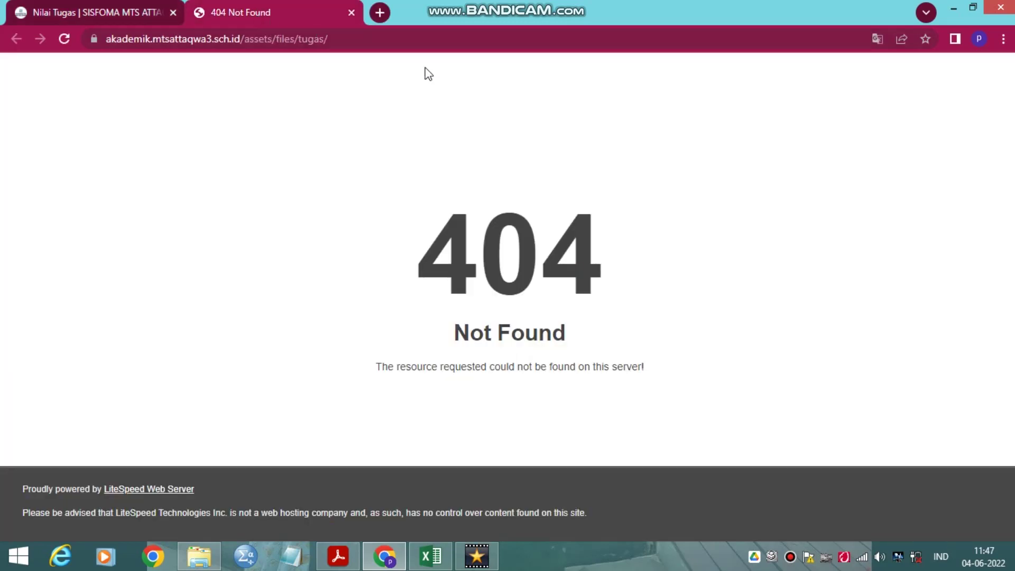
{"action": "left_click", "coordinate": [87, 12]}
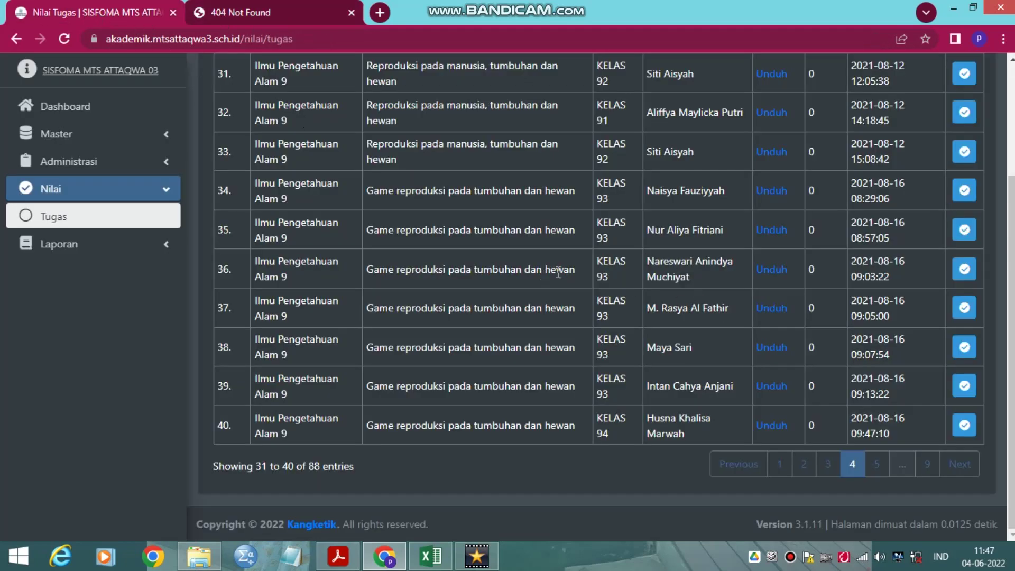
View the game result image submitted in row 35 and return to the Nilai Tugas list
{"action": "left_click", "coordinate": [770, 231]}
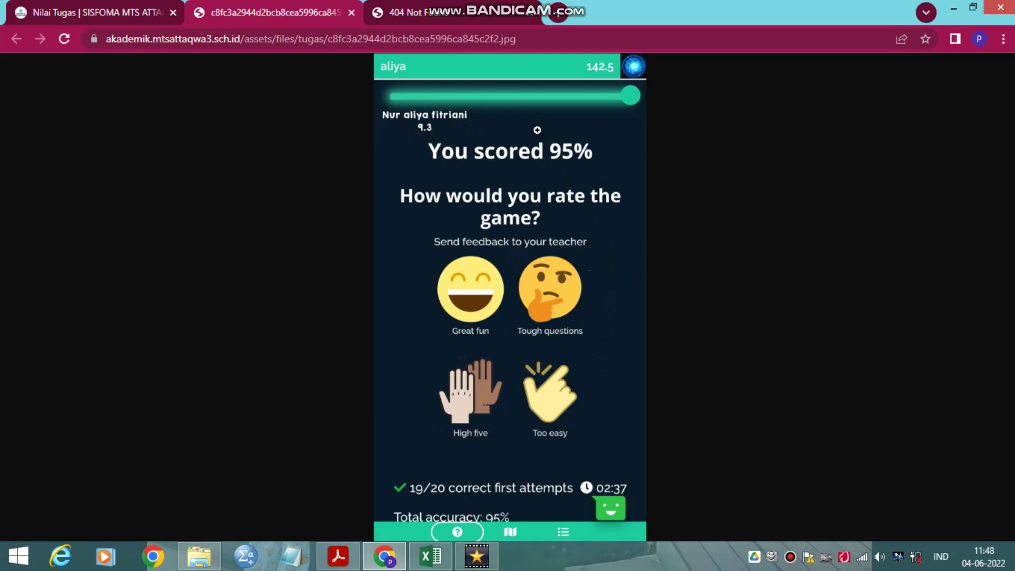
{"action": "left_click", "coordinate": [129, 9]}
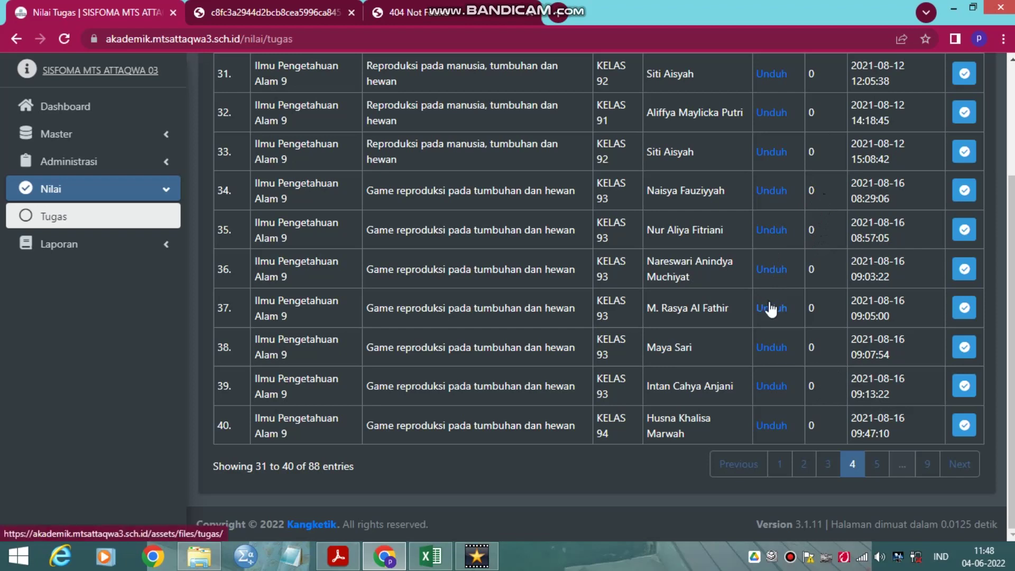
{"action": "scroll", "coordinate": [769, 308], "scroll_direction": "up", "scroll_amount": 2}
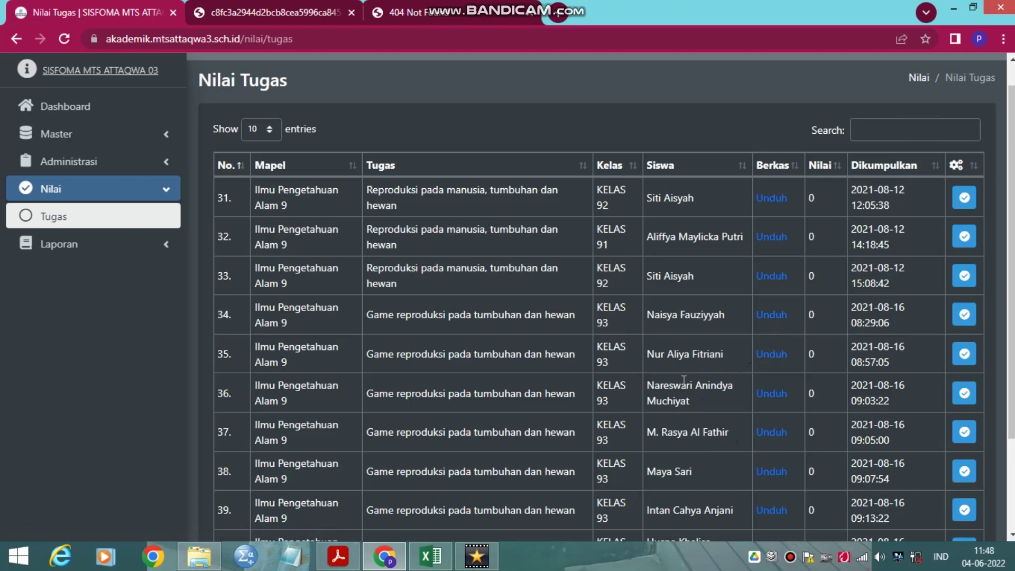
{"action": "scroll", "coordinate": [733, 359], "scroll_direction": "down", "scroll_amount": 2}
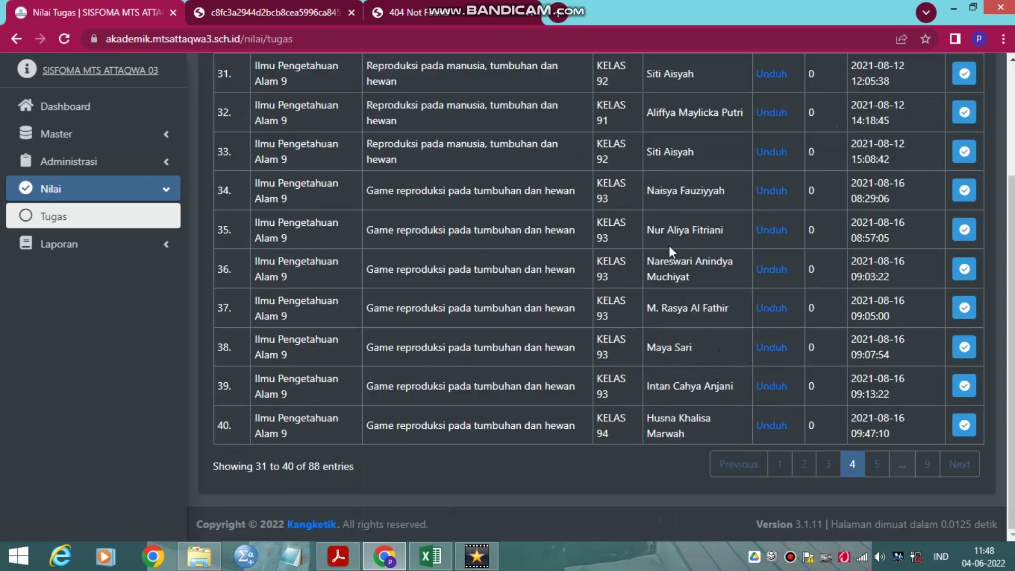
View the file submitted in row 33, then close all the opened submission pages
{"action": "left_click", "coordinate": [772, 153]}
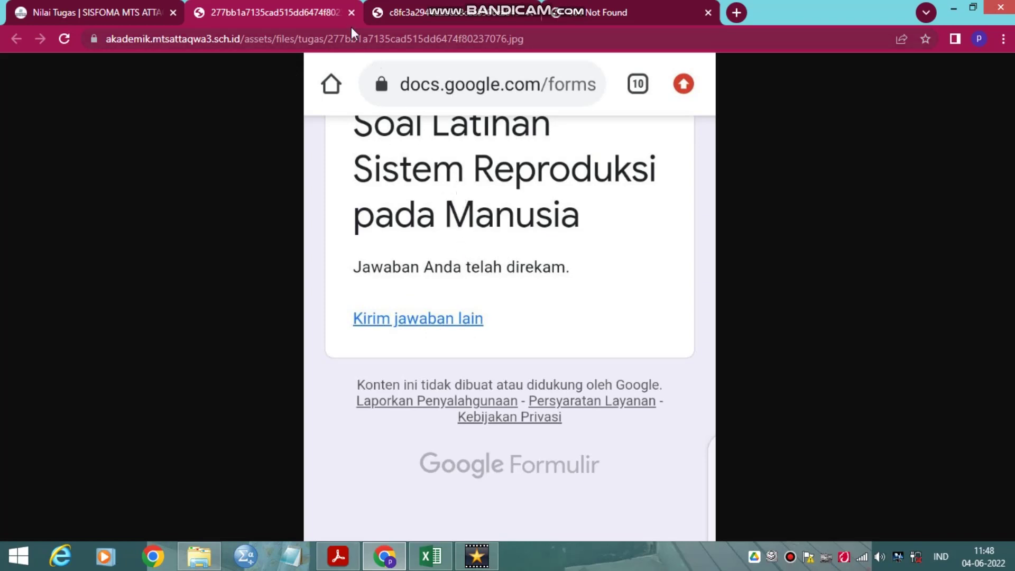
{"action": "left_click", "coordinate": [351, 12]}
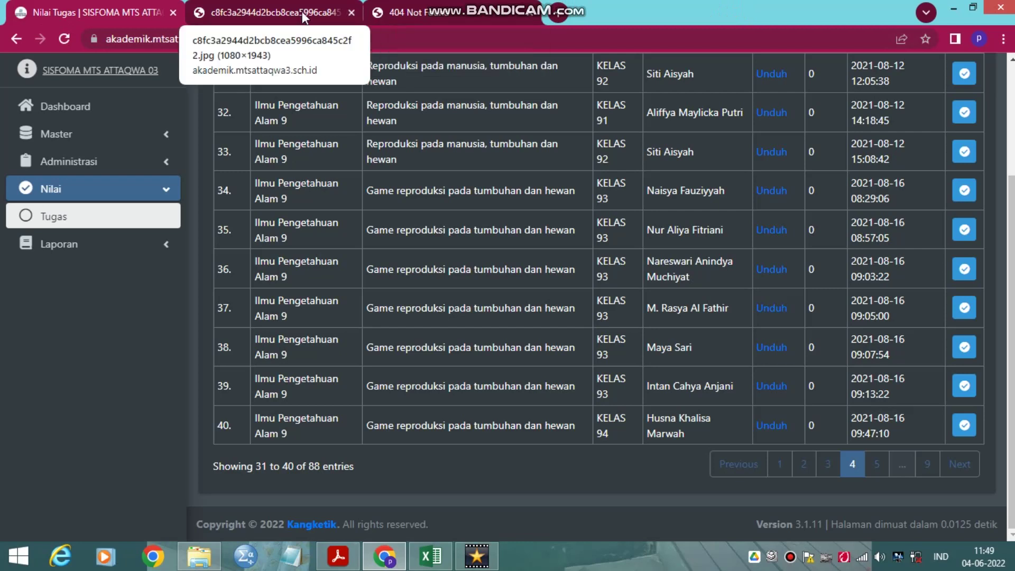
{"action": "left_click", "coordinate": [303, 11]}
{"action": "left_click", "coordinate": [351, 12]}
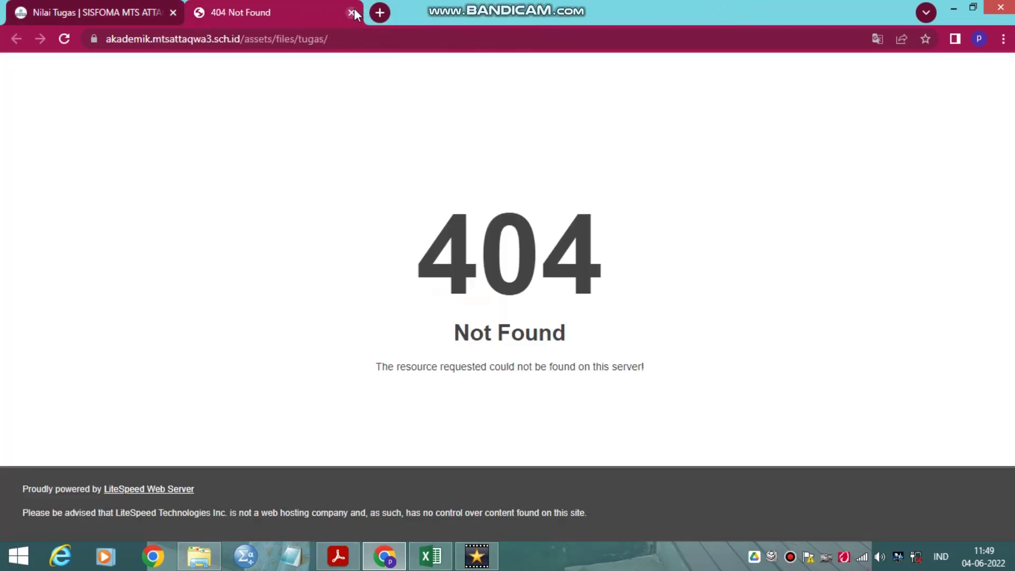
{"action": "left_click", "coordinate": [352, 12]}
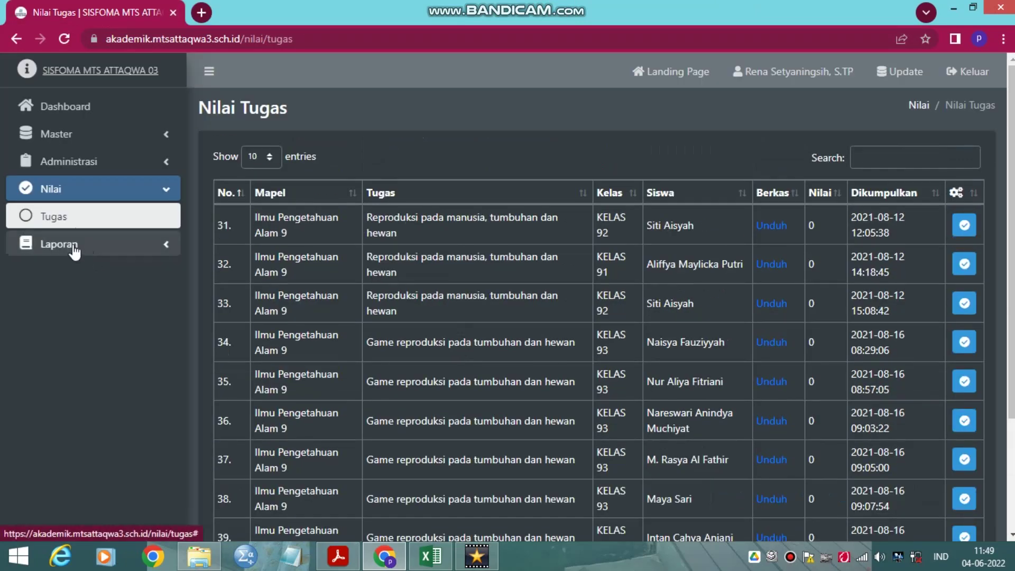
View the Publikasi Materi report under Laporan, then the Histori Materi Siswa report
{"action": "left_click", "coordinate": [73, 250]}
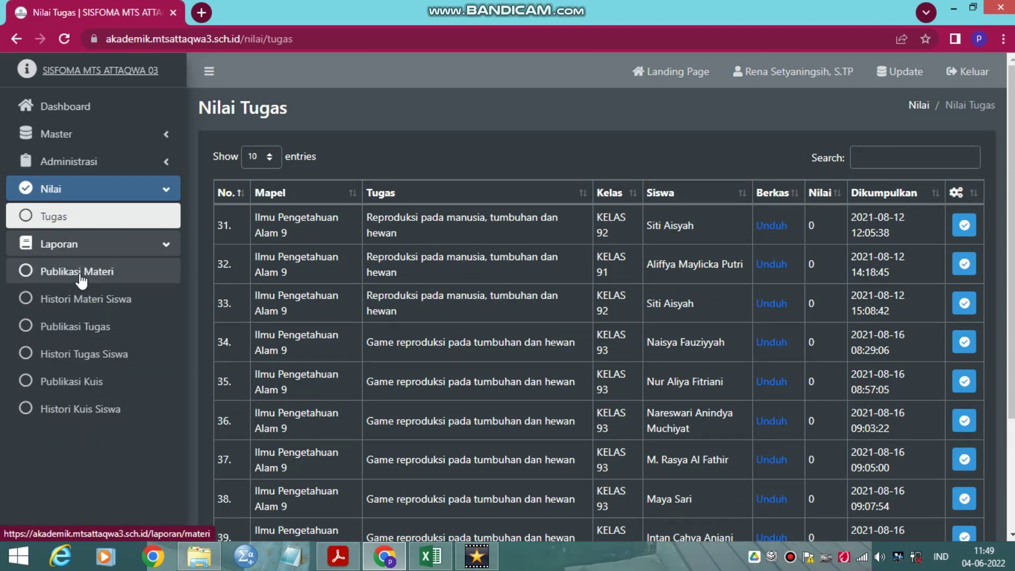
{"action": "left_click", "coordinate": [80, 272]}
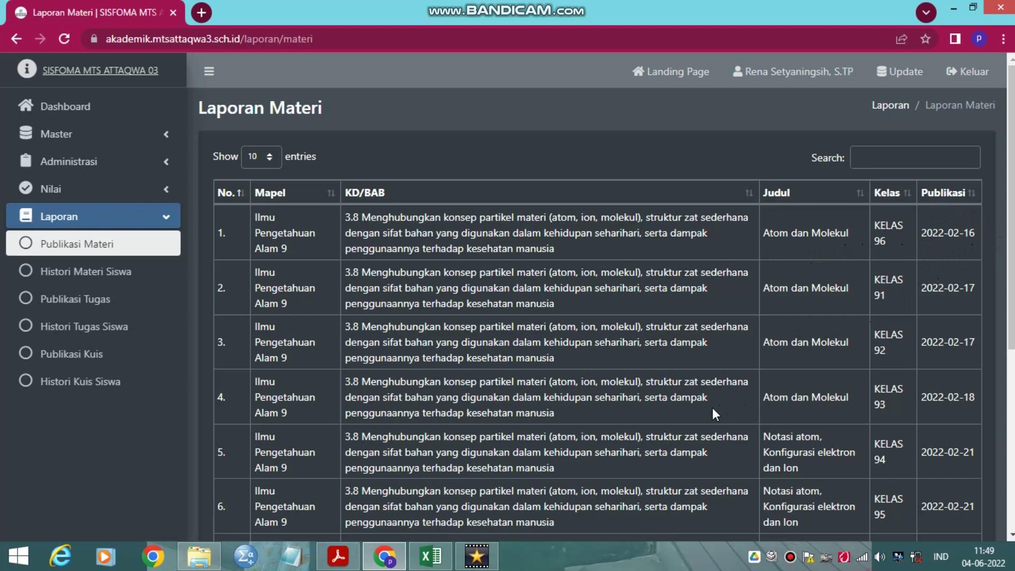
{"action": "scroll", "coordinate": [696, 424], "scroll_direction": "down", "scroll_amount": 2}
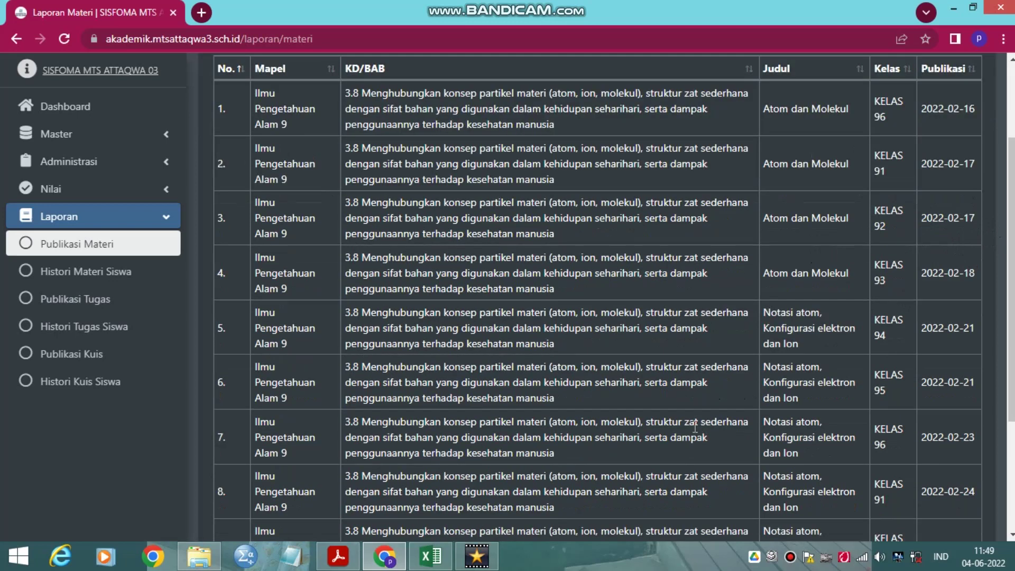
{"action": "scroll", "coordinate": [695, 426], "scroll_direction": "down", "scroll_amount": 2}
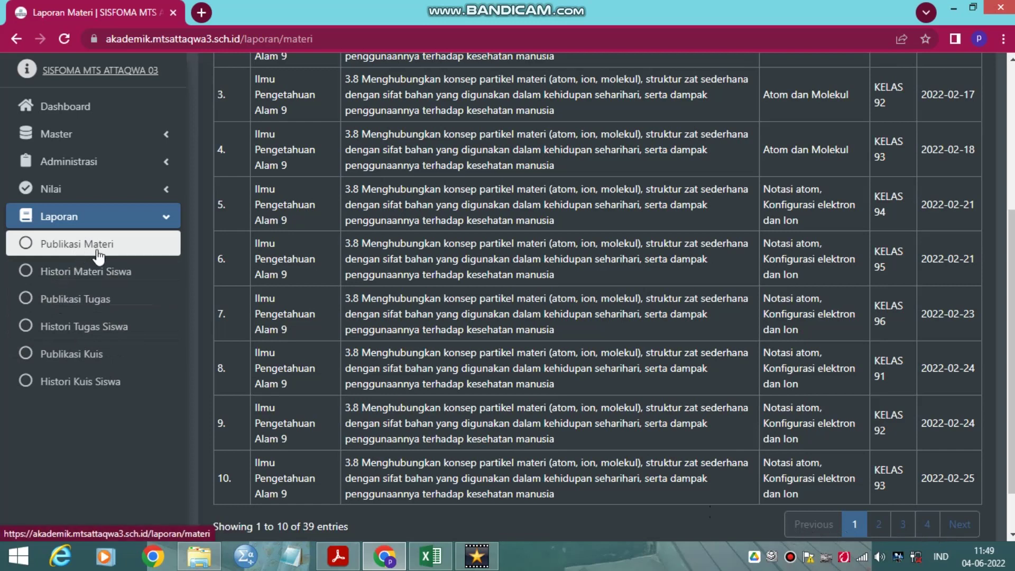
{"action": "left_click", "coordinate": [84, 272]}
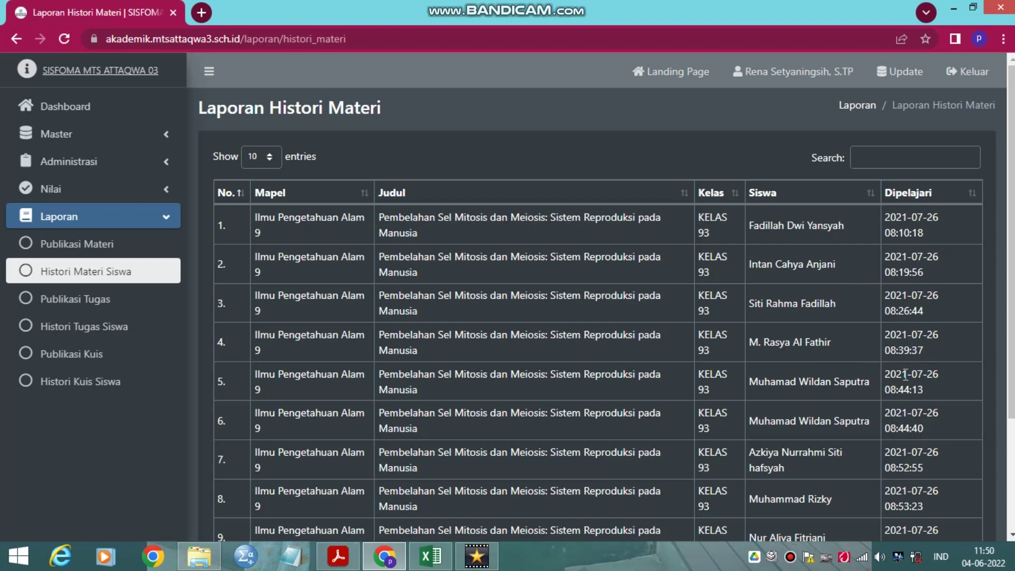
View the Publikasi Tugas and Histori Tugas Siswa reports, checking the submitted file in the history's fourth row
{"action": "left_click", "coordinate": [76, 314]}
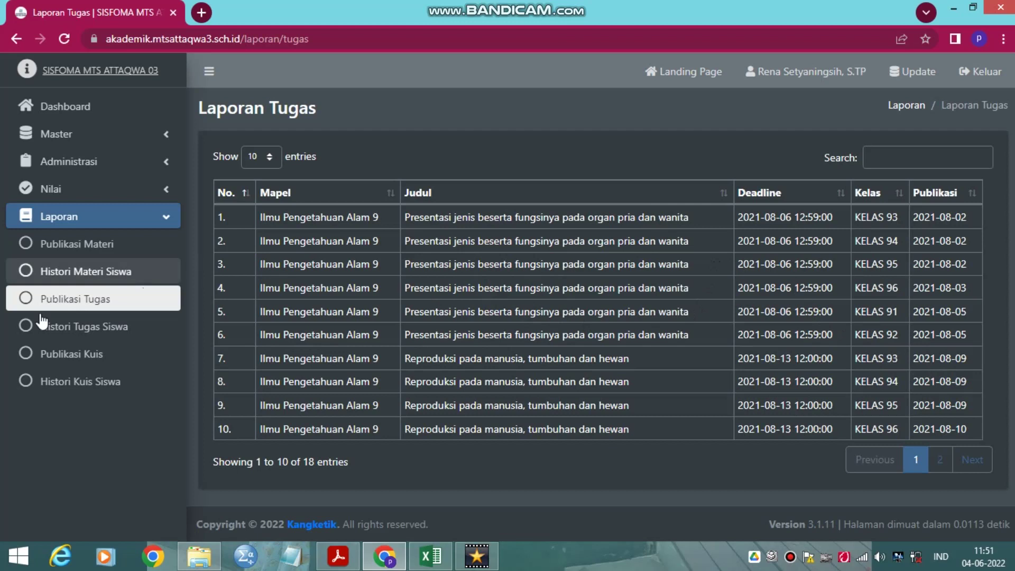
{"action": "left_click", "coordinate": [57, 337]}
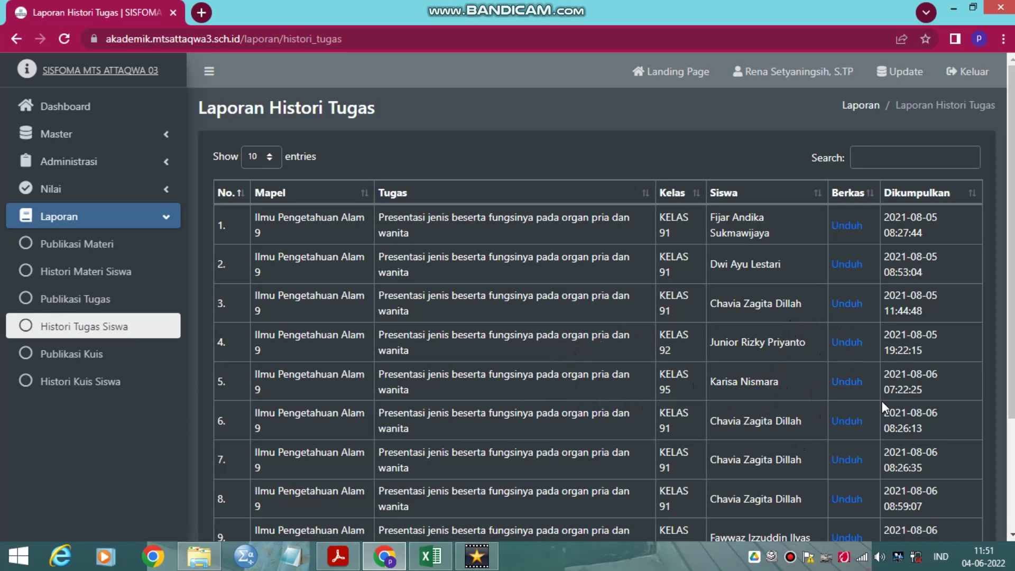
{"action": "scroll", "coordinate": [841, 425], "scroll_direction": "down", "scroll_amount": 3}
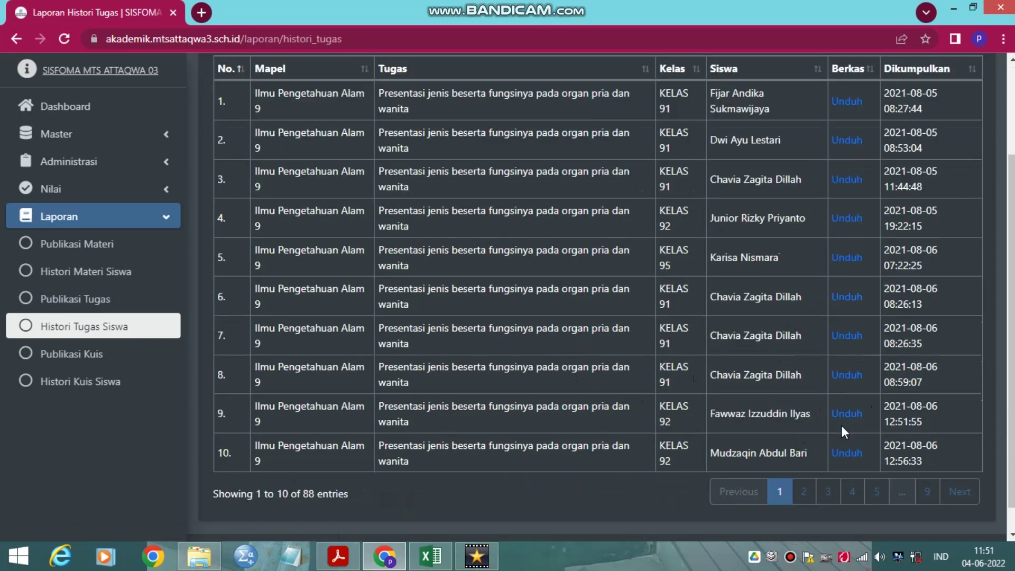
{"action": "left_click", "coordinate": [845, 219]}
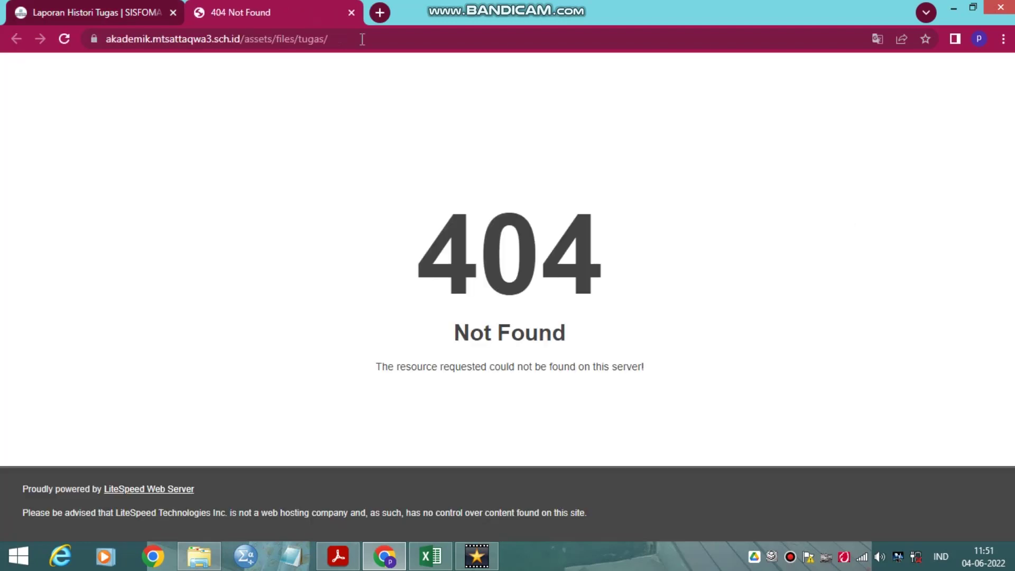
{"action": "left_click", "coordinate": [350, 13]}
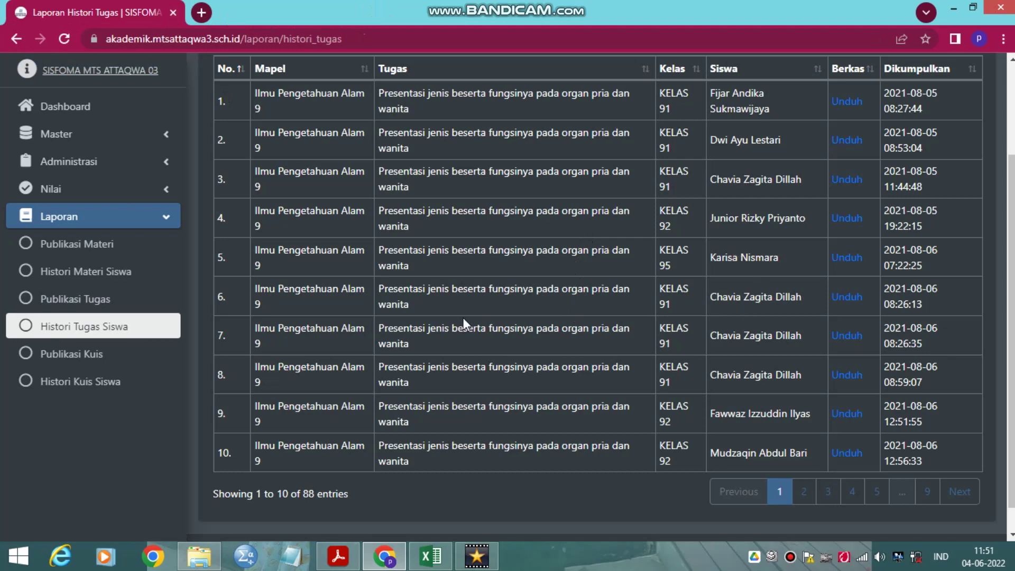
View the Publikasi Kuis report and the Histori Kuis Siswa report
{"action": "left_click", "coordinate": [87, 361]}
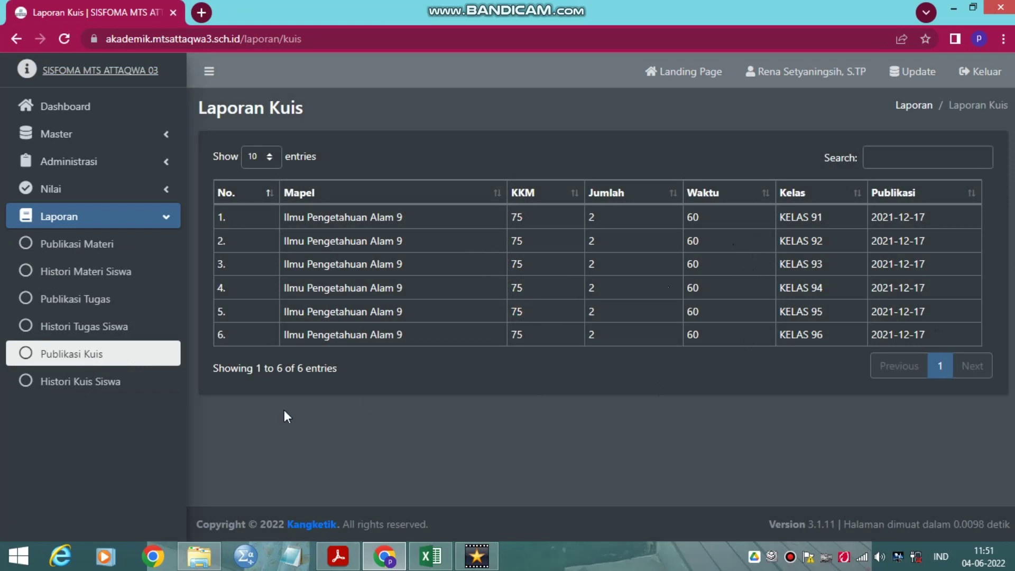
{"action": "left_click", "coordinate": [93, 386]}
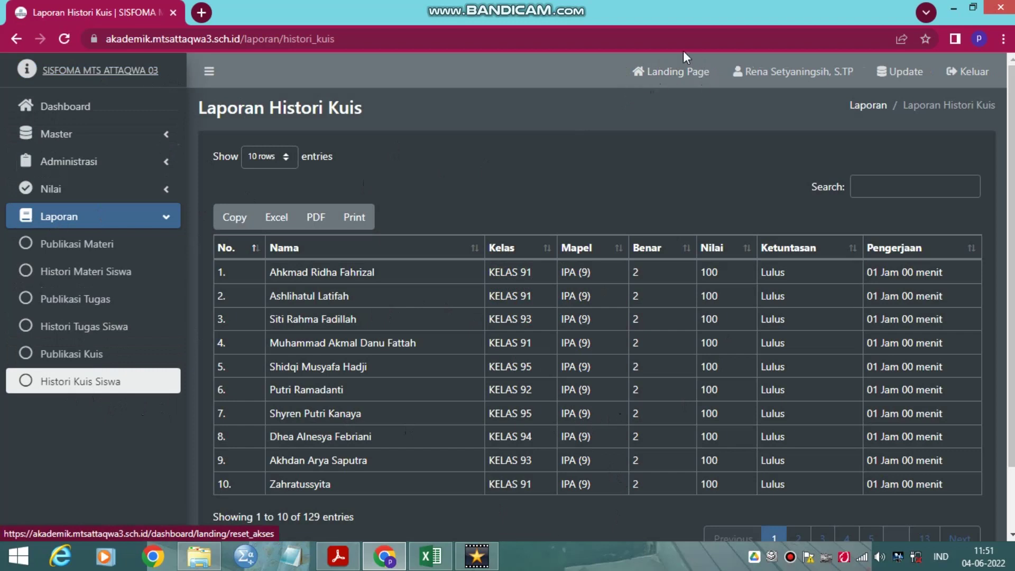
Open the Agenda Kelas feature from the landing page and select KELAS 92 as the class
{"action": "left_click", "coordinate": [679, 74]}
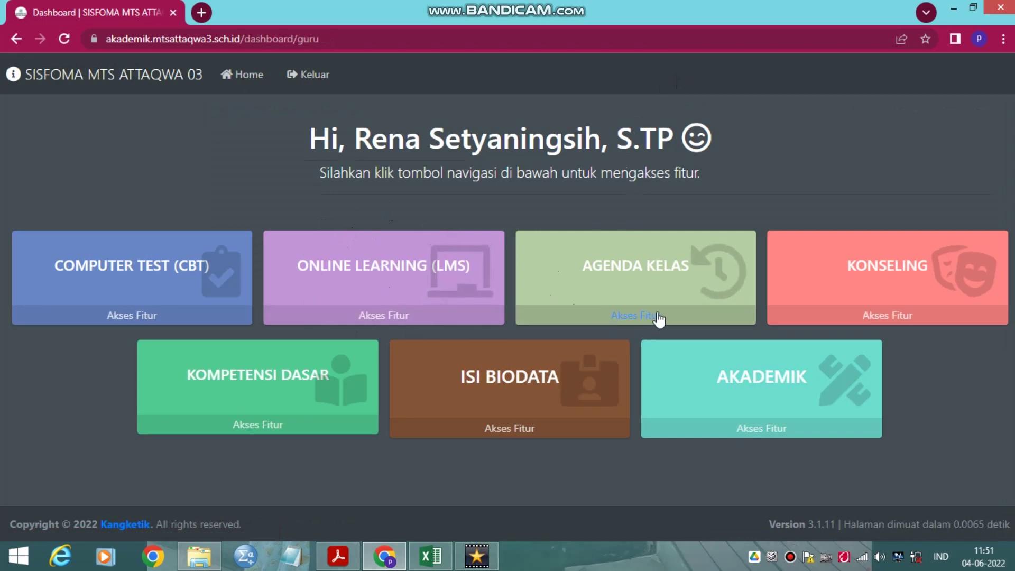
{"action": "left_click", "coordinate": [636, 317]}
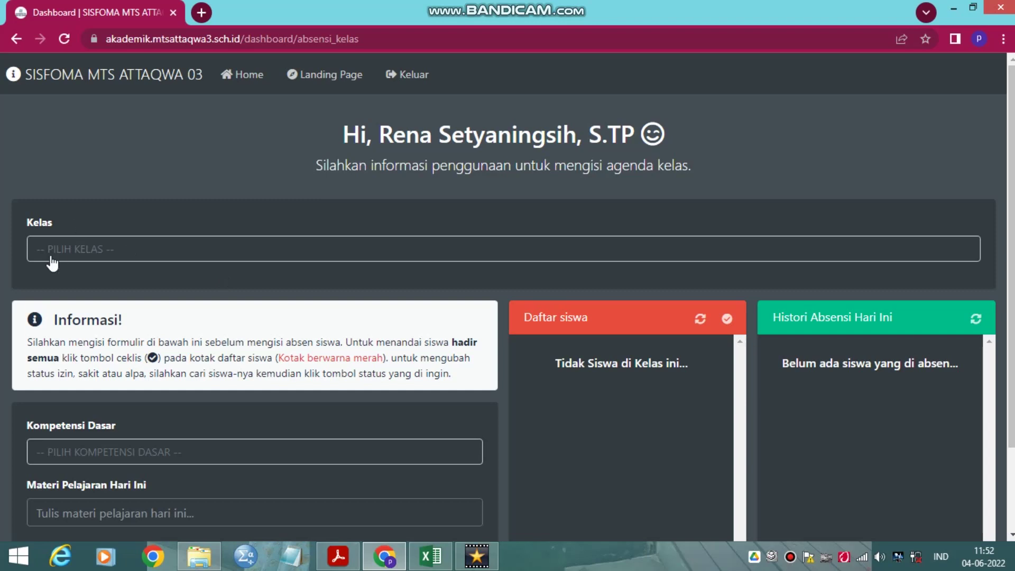
{"action": "left_click", "coordinate": [106, 261]}
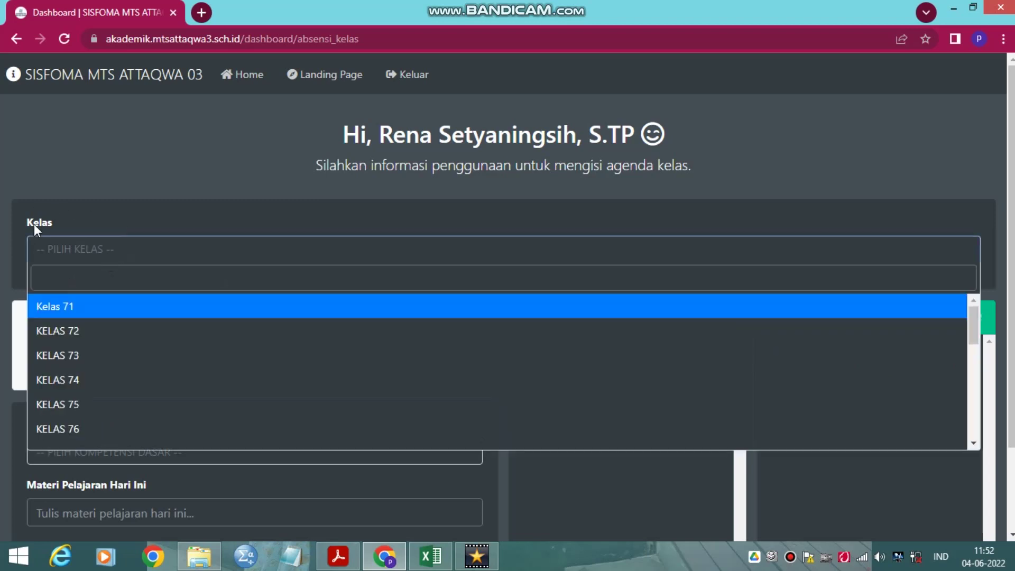
{"action": "scroll", "coordinate": [79, 369], "scroll_direction": "down", "scroll_amount": 5}
{"action": "left_click", "coordinate": [78, 403]}
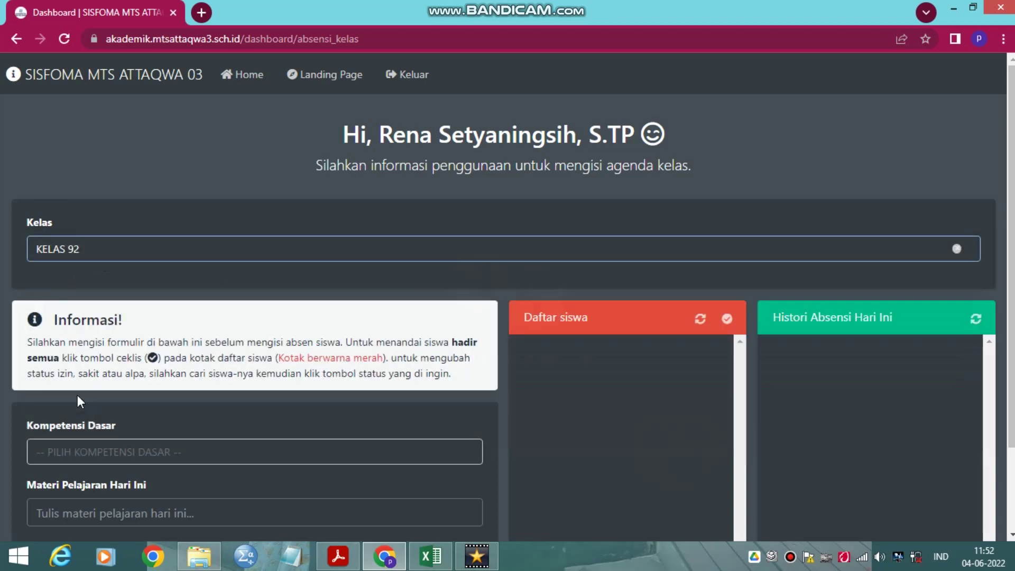
Fill in the class agenda with Kompetensi Dasar "4.5 Menyajikan hasil rancangan berbagai rangkaian listrik" and the day's material "membuat rangkain seri dan paralel"
{"action": "scroll", "coordinate": [206, 299], "scroll_direction": "down", "scroll_amount": 2}
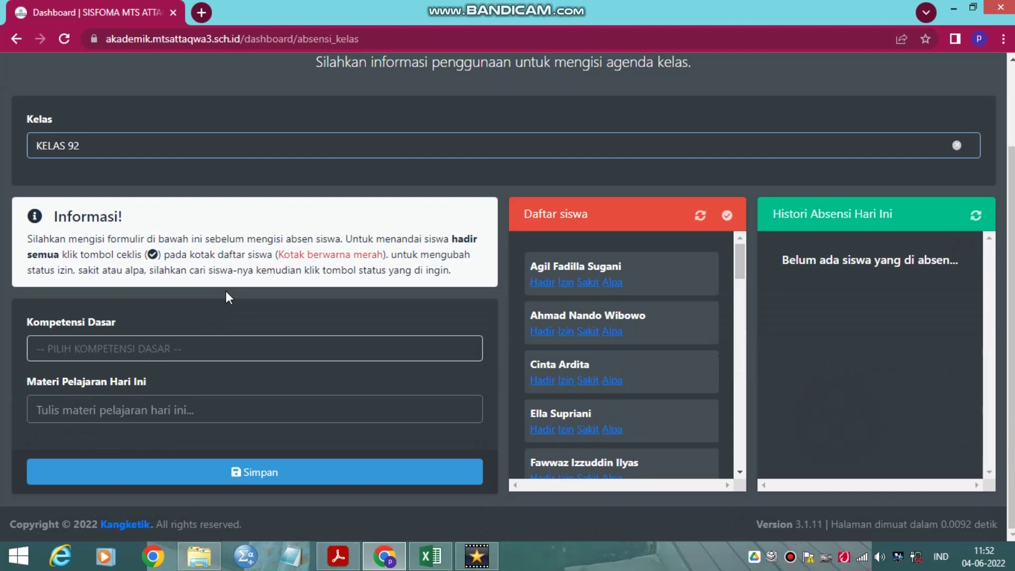
{"action": "left_click", "coordinate": [93, 352]}
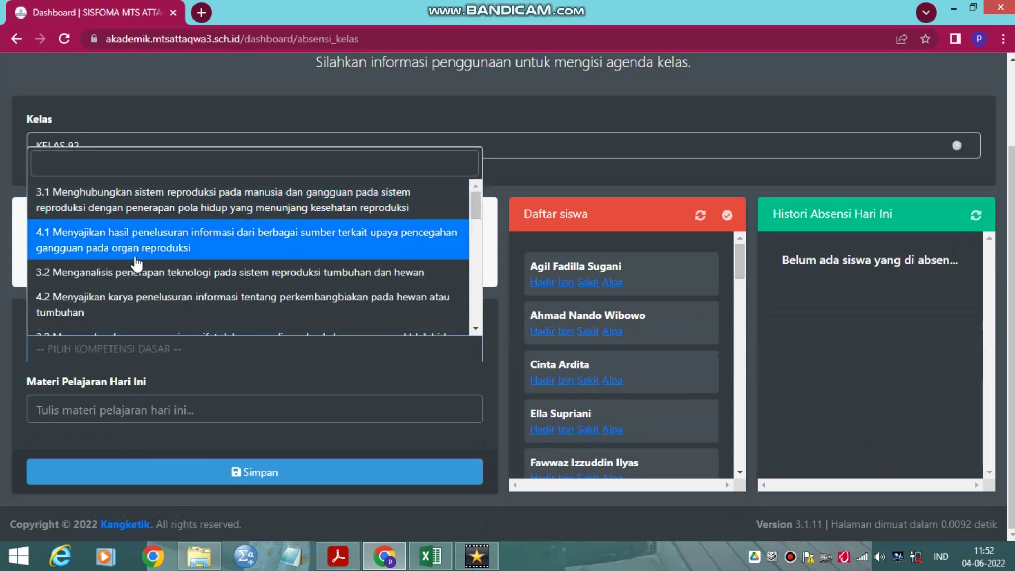
{"action": "scroll", "coordinate": [139, 265], "scroll_direction": "down", "scroll_amount": 5}
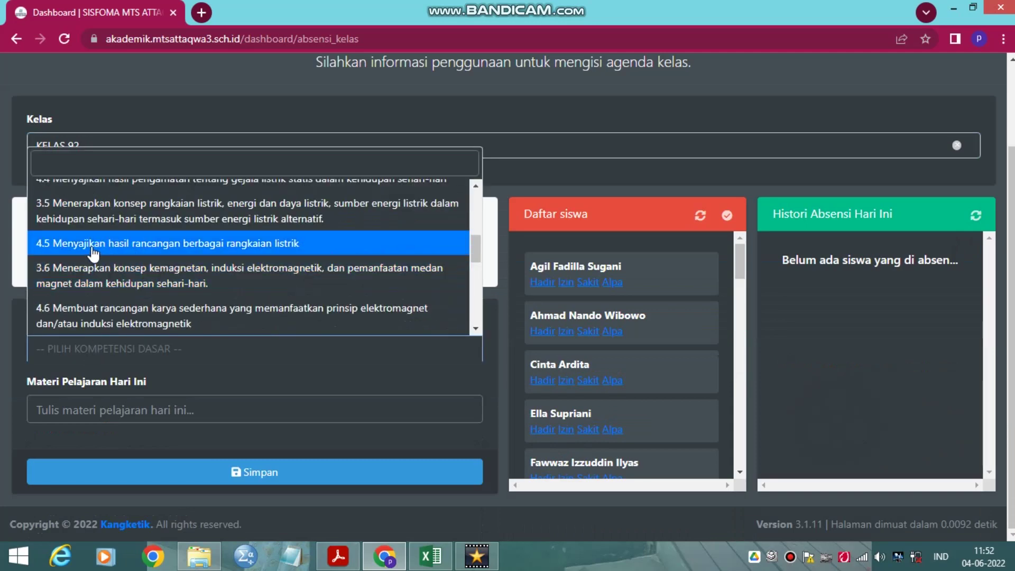
{"action": "left_click", "coordinate": [258, 244]}
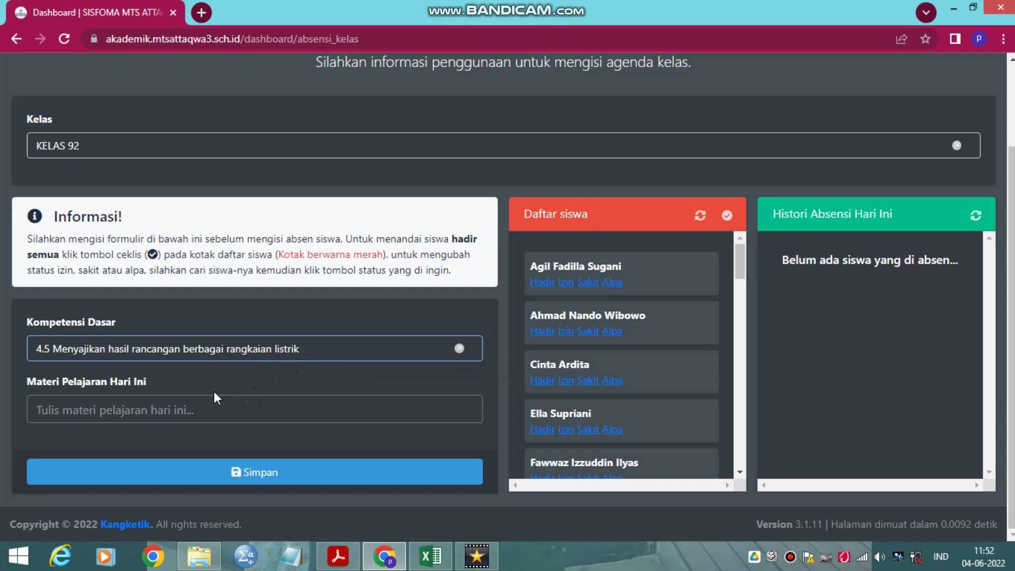
{"action": "left_click", "coordinate": [66, 414]}
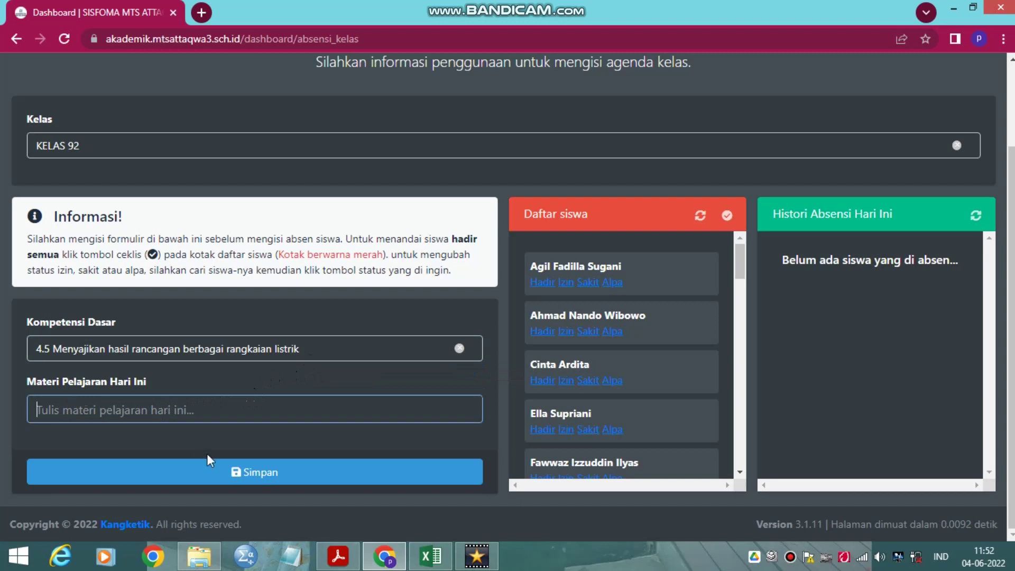
{"action": "type", "text": "membu"}
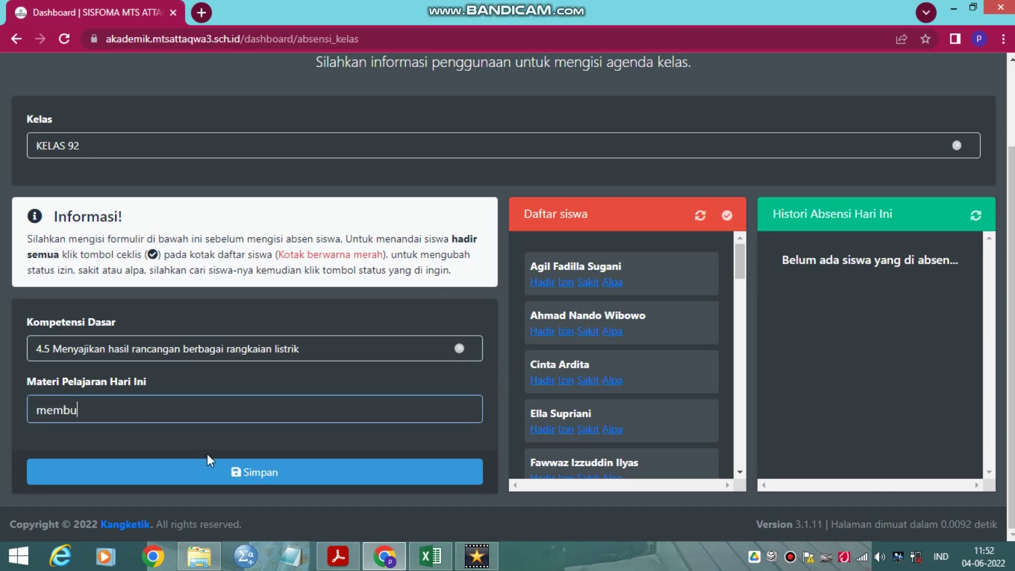
{"action": "type", "text": "at rangkain seri d"}
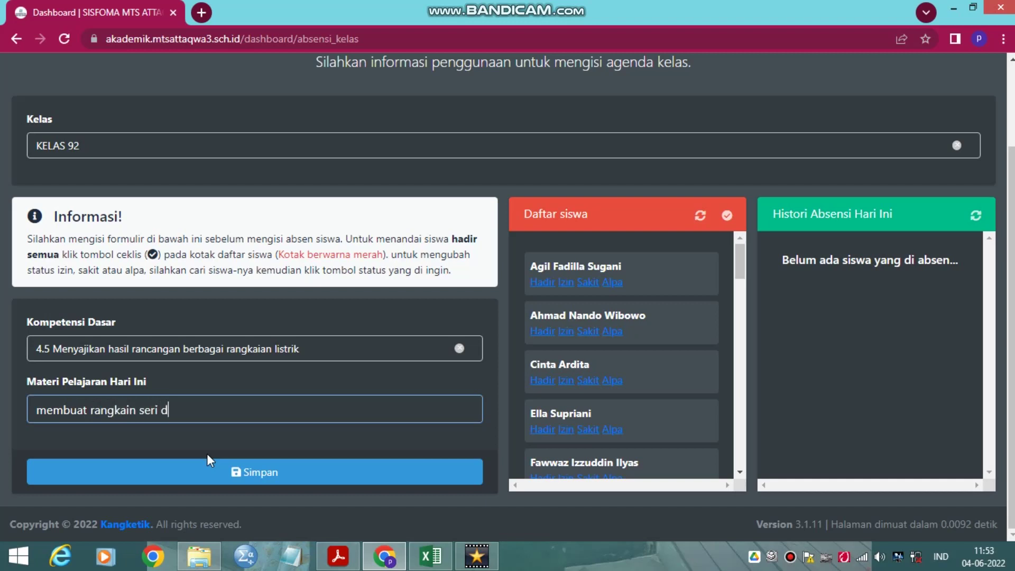
{"action": "type", "text": "an paralel"}
Try to mark all students in the Daftar siswa as present at once
{"action": "left_click", "coordinate": [726, 217]}
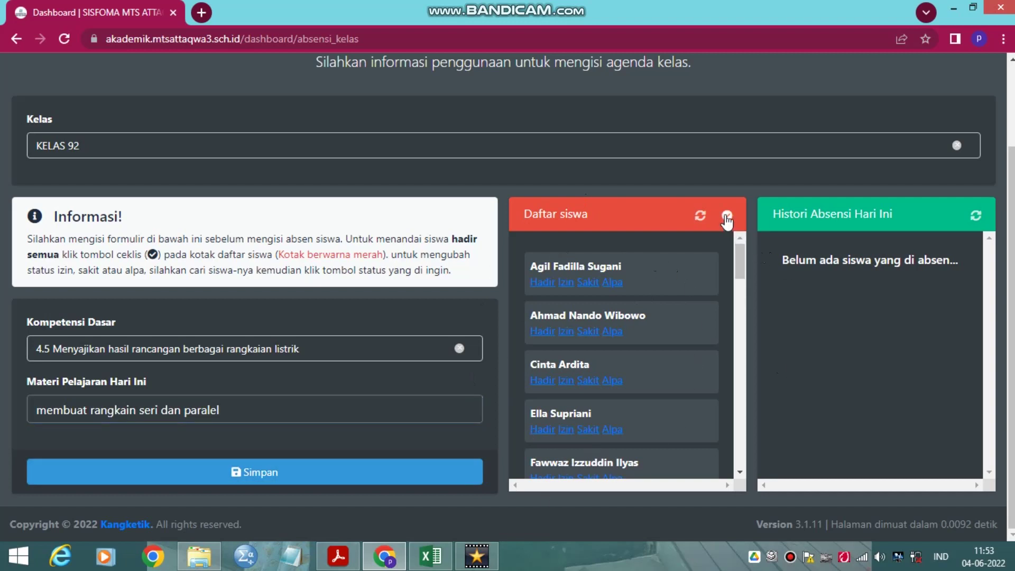
{"action": "left_click", "coordinate": [639, 372]}
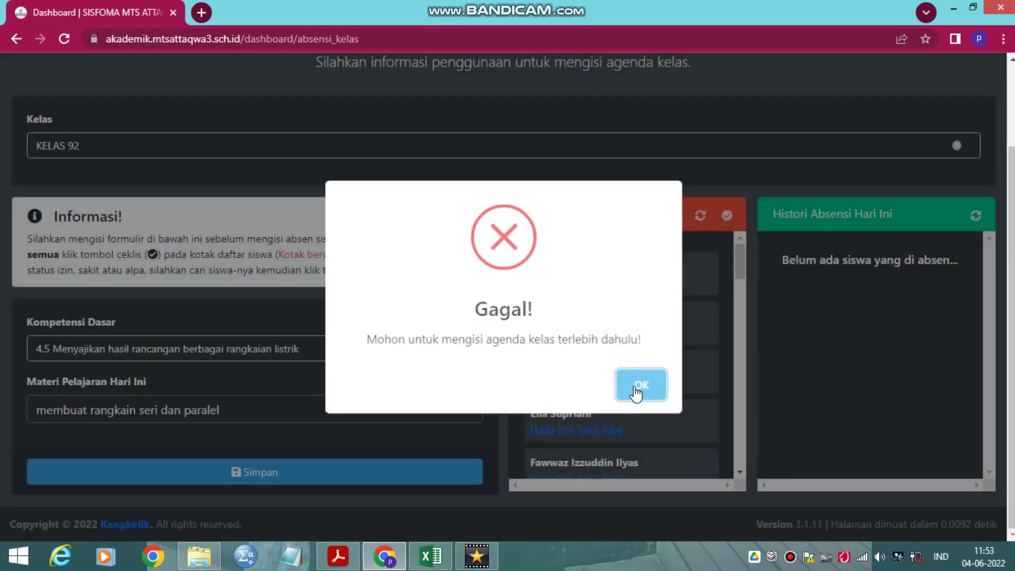
{"action": "left_click", "coordinate": [639, 388]}
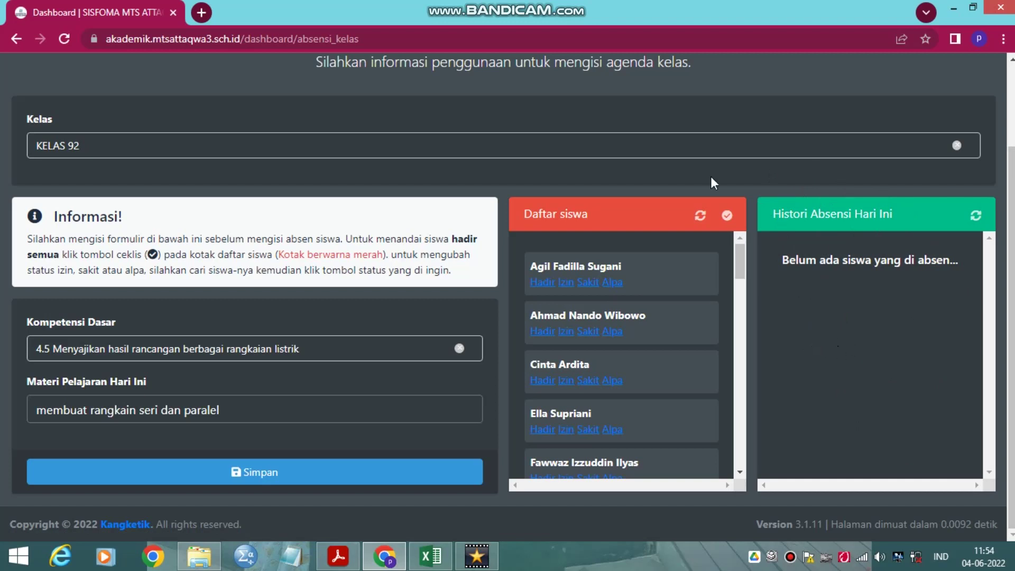
Return to the landing page and open the Konseling feature
{"action": "scroll", "coordinate": [724, 137], "scroll_direction": "up", "scroll_amount": 2}
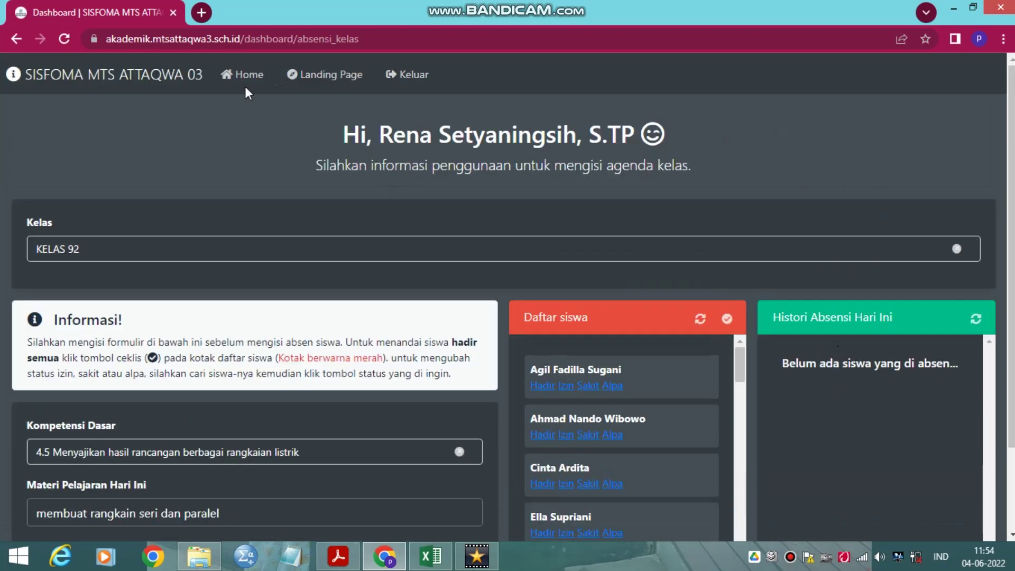
{"action": "left_click", "coordinate": [315, 80]}
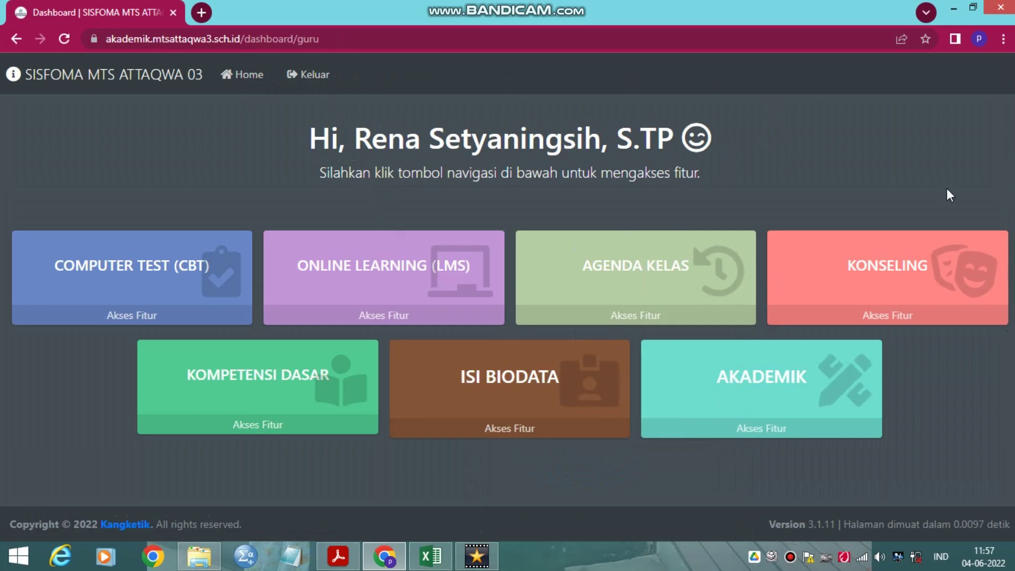
{"action": "left_click", "coordinate": [886, 320]}
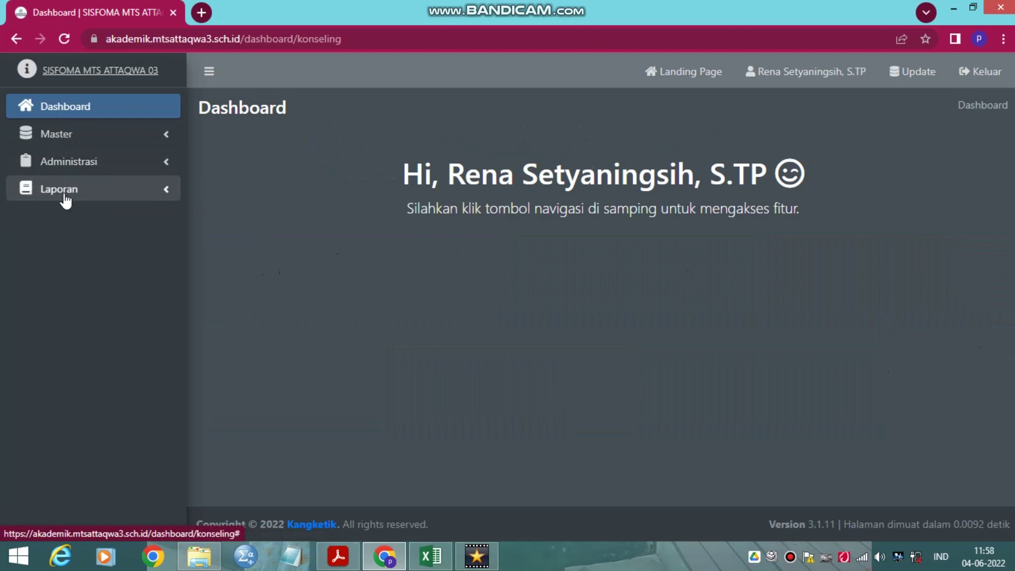
Open Kategori Pelanggaran under Master and examine the violation descriptions and weights on the list's first page
{"action": "left_click", "coordinate": [58, 139]}
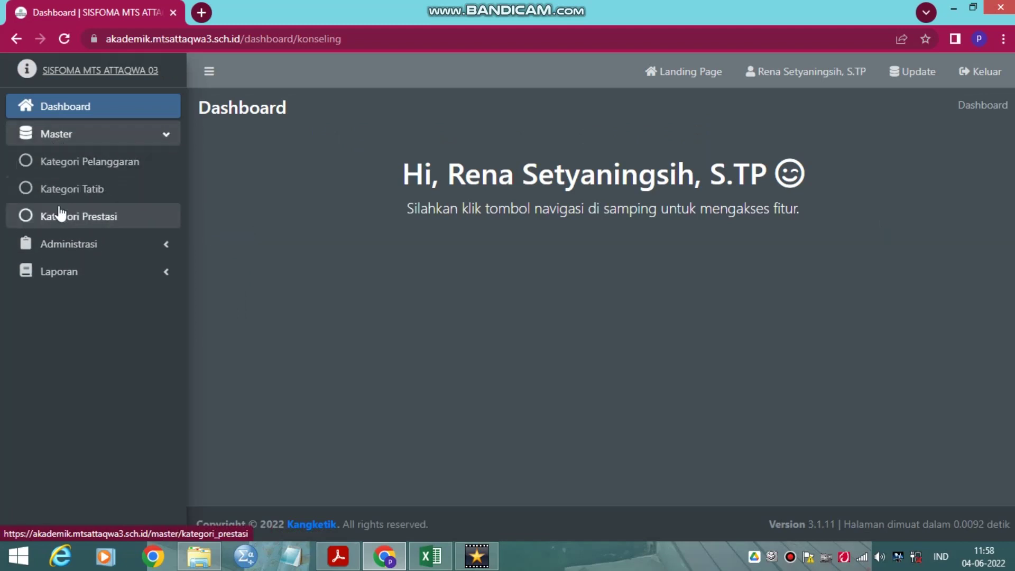
{"action": "left_click", "coordinate": [75, 166]}
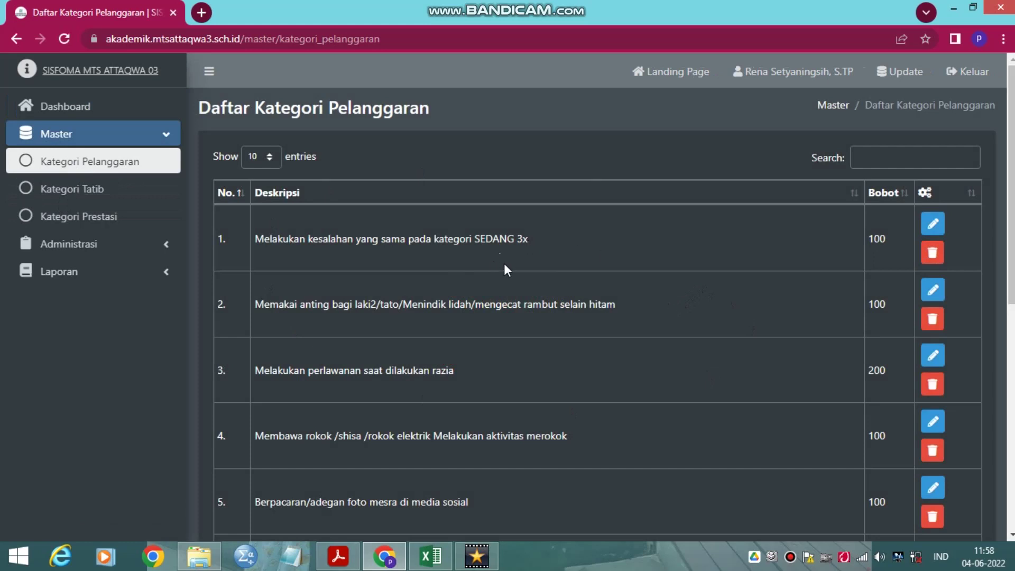
{"action": "scroll", "coordinate": [464, 245], "scroll_direction": "down", "scroll_amount": 2}
{"action": "scroll", "coordinate": [460, 241], "scroll_direction": "down", "scroll_amount": 4}
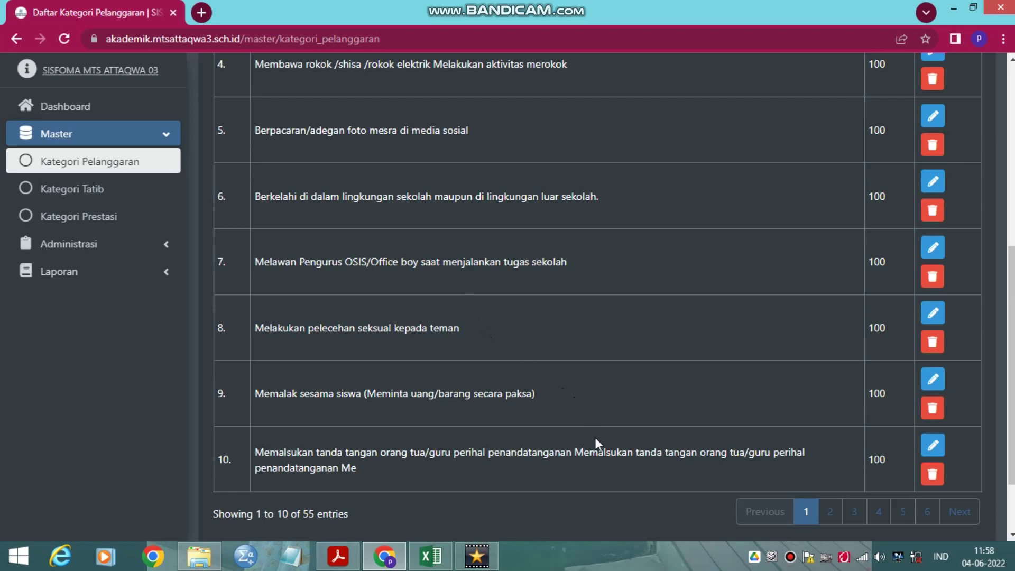
{"action": "scroll", "coordinate": [627, 438], "scroll_direction": "up", "scroll_amount": 2}
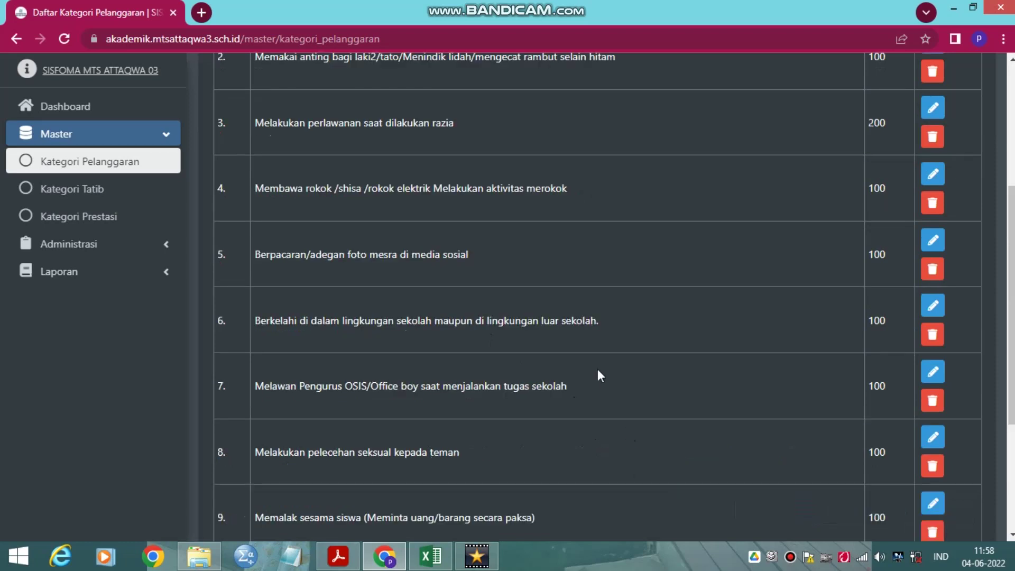
{"action": "scroll", "coordinate": [599, 374], "scroll_direction": "up", "scroll_amount": 2}
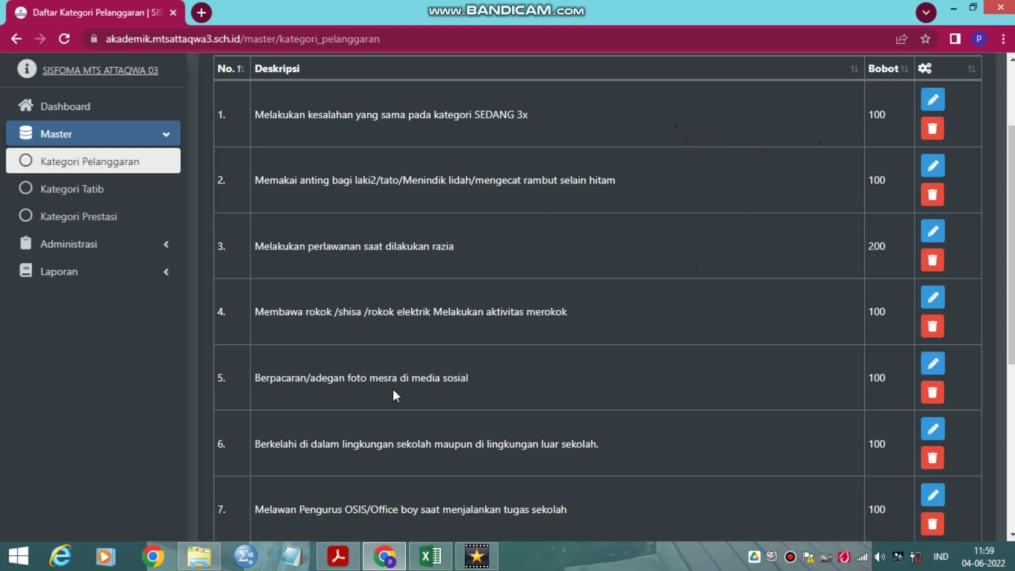
{"action": "scroll", "coordinate": [473, 350], "scroll_direction": "down", "scroll_amount": 5}
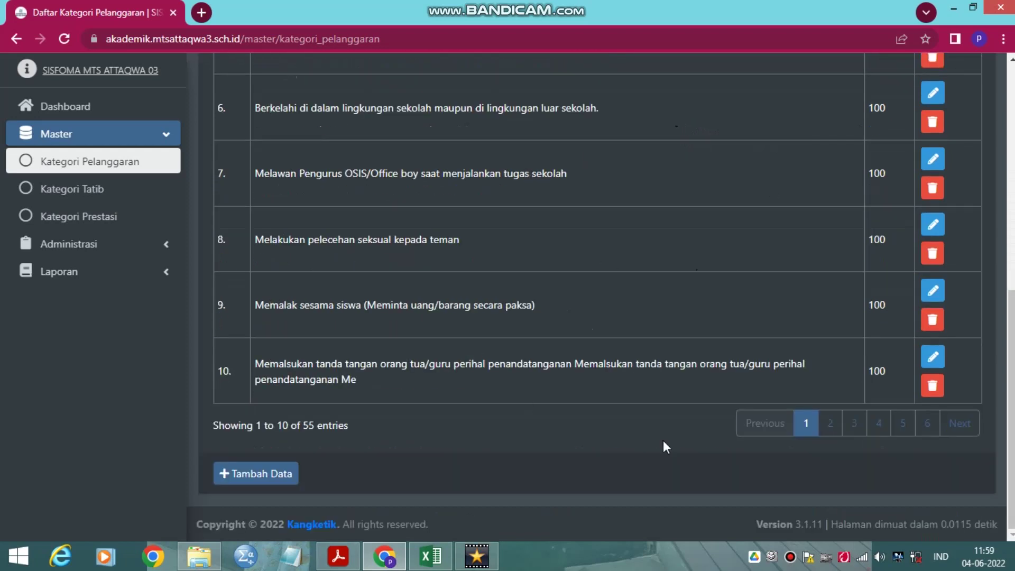
Go to page 6 of the violation category list and examine its entries and weights
{"action": "left_click", "coordinate": [928, 425]}
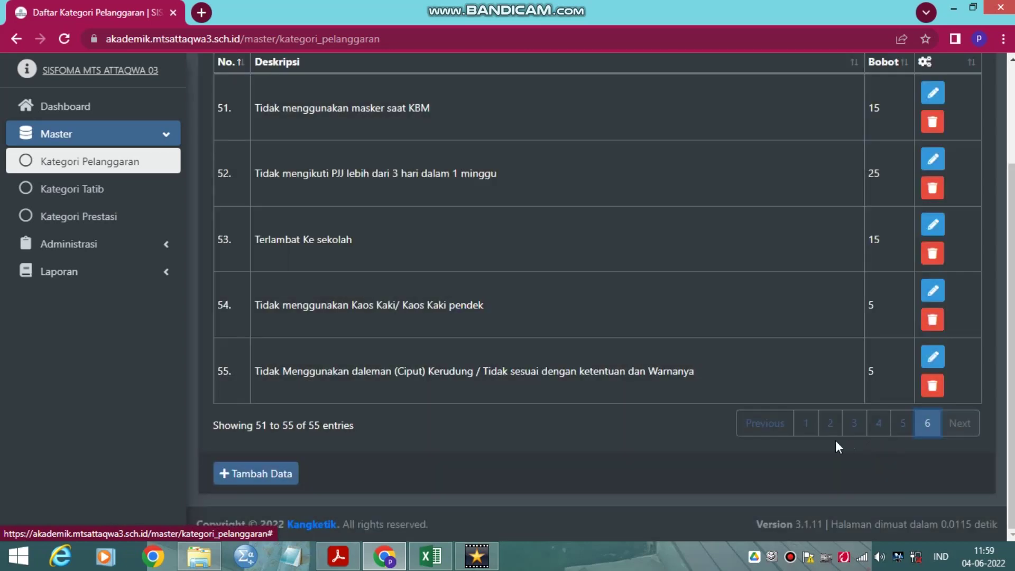
{"action": "scroll", "coordinate": [350, 369], "scroll_direction": "up", "scroll_amount": 3}
{"action": "scroll", "coordinate": [339, 375], "scroll_direction": "down", "scroll_amount": 3}
{"action": "scroll", "coordinate": [327, 333], "scroll_direction": "up", "scroll_amount": 3}
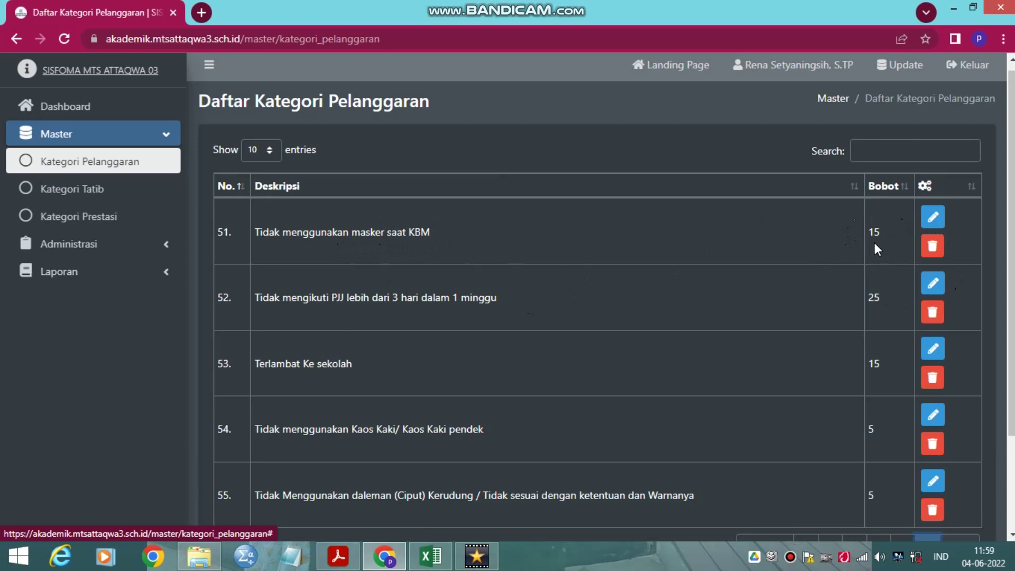
View the edit form of the "Tidak menggunakan masker saat KBM" category and the blank form for adding a category, closing both without saving
{"action": "left_click", "coordinate": [933, 219]}
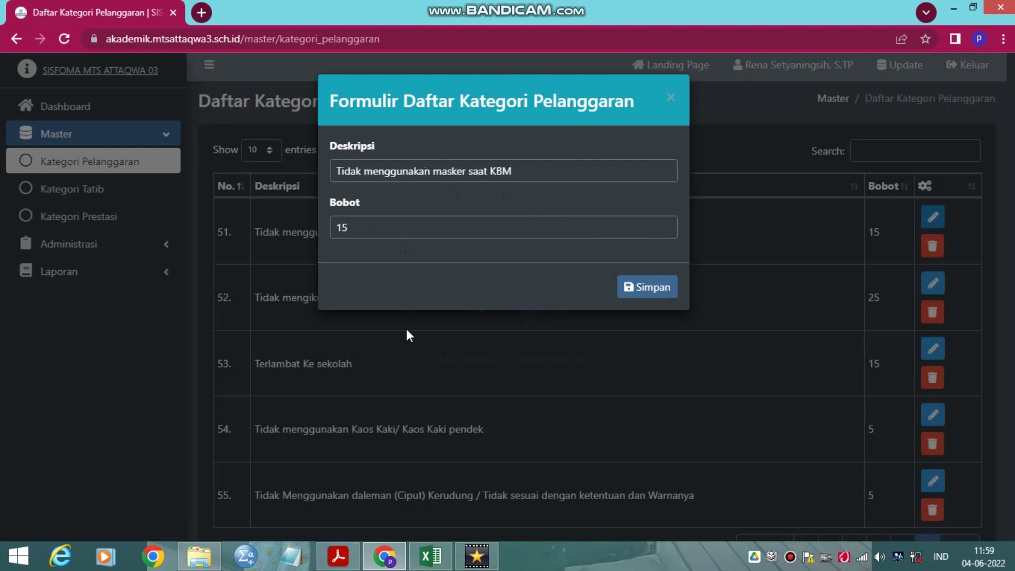
{"action": "left_click", "coordinate": [671, 99]}
{"action": "scroll", "coordinate": [560, 328], "scroll_direction": "down", "scroll_amount": 3}
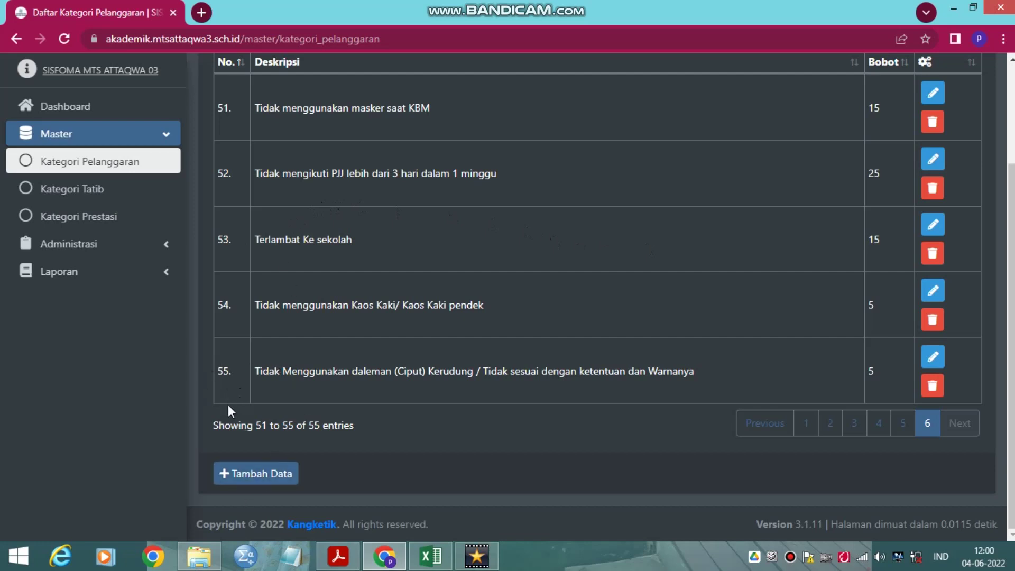
{"action": "left_click", "coordinate": [252, 477]}
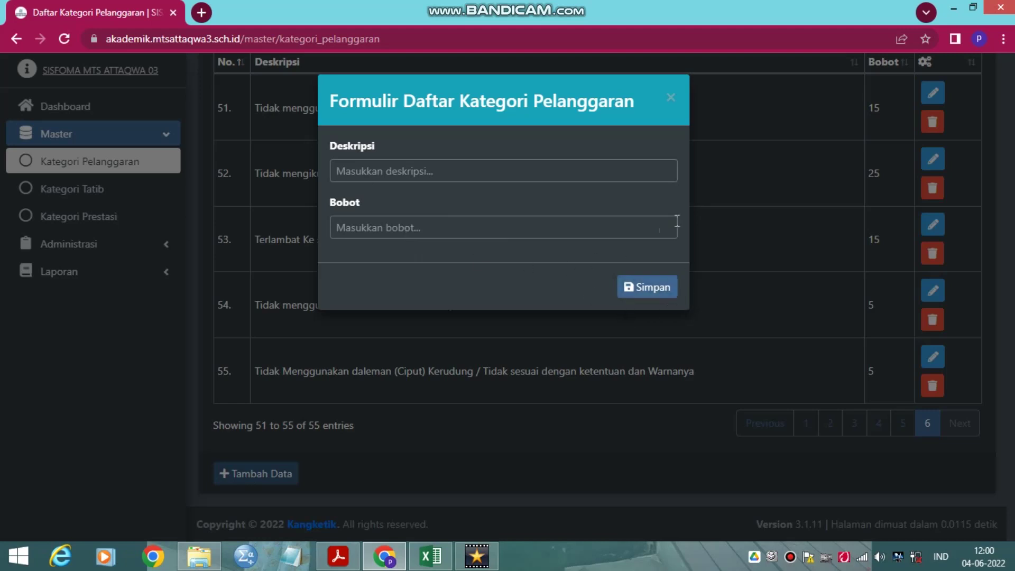
{"action": "left_click", "coordinate": [670, 102]}
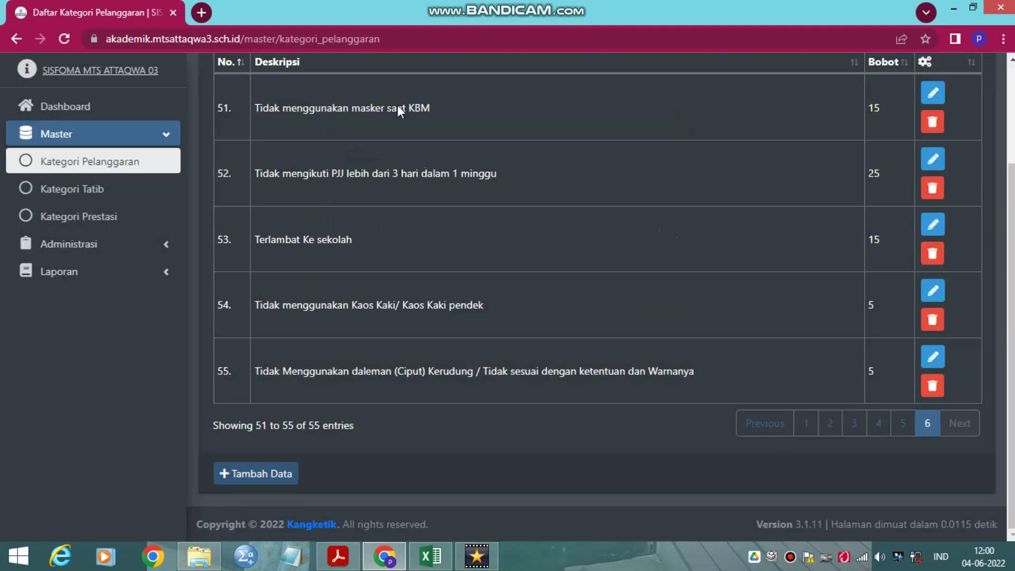
View the Kategori Tatib list, then both pages of the Kategori Prestasi list
{"action": "left_click", "coordinate": [84, 196]}
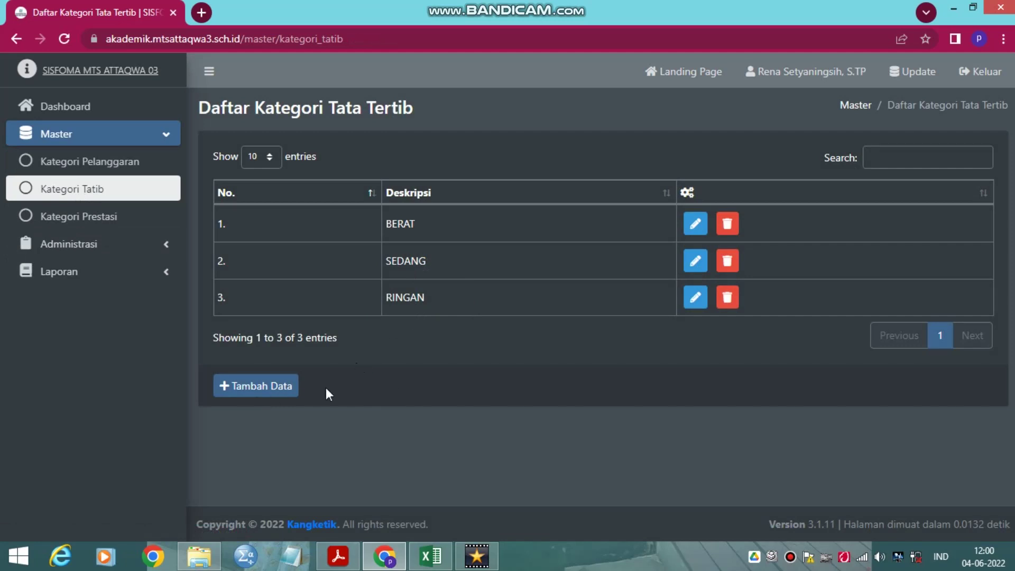
{"action": "left_click", "coordinate": [80, 221]}
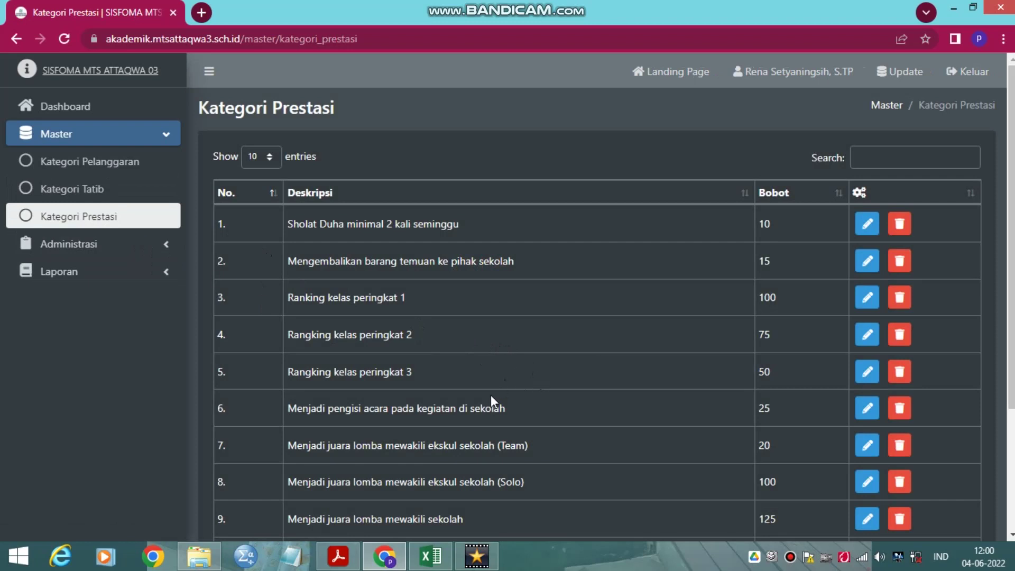
{"action": "scroll", "coordinate": [632, 427], "scroll_direction": "down", "scroll_amount": 2}
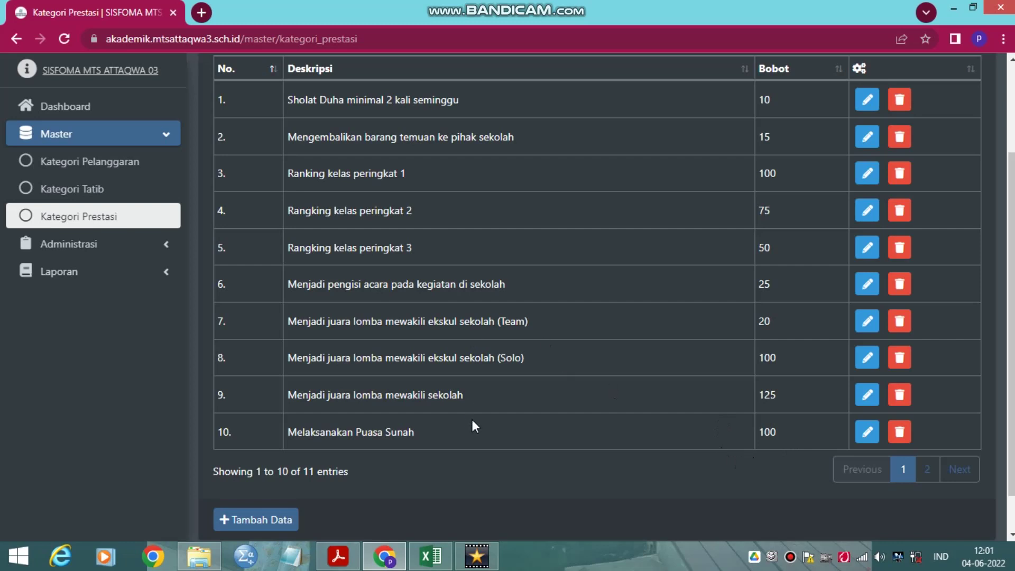
{"action": "left_click", "coordinate": [925, 467]}
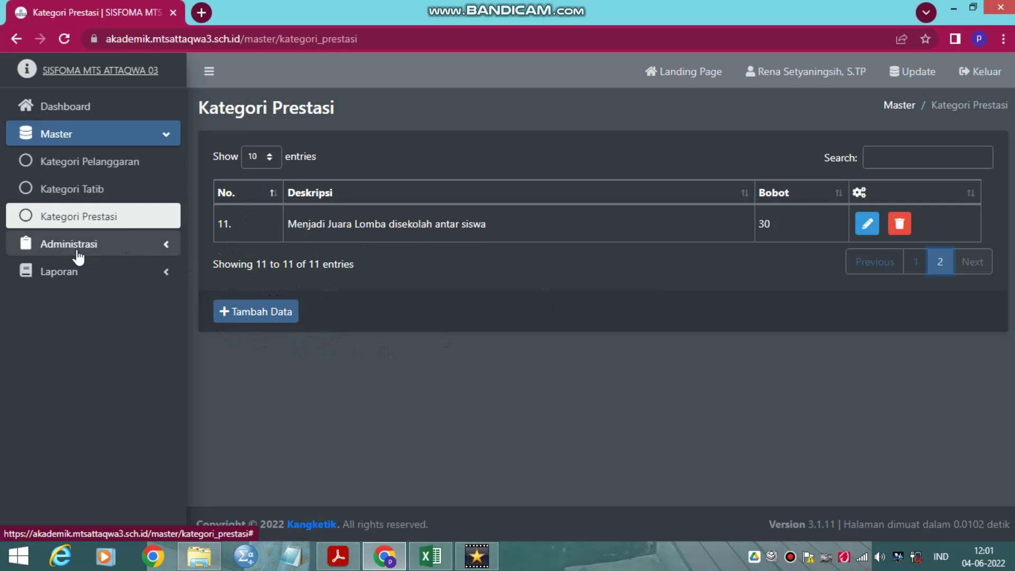
Open Pelanggaran Siswa under Administrasi and view the first record's edit form, closing it without saving
{"action": "left_click", "coordinate": [62, 246]}
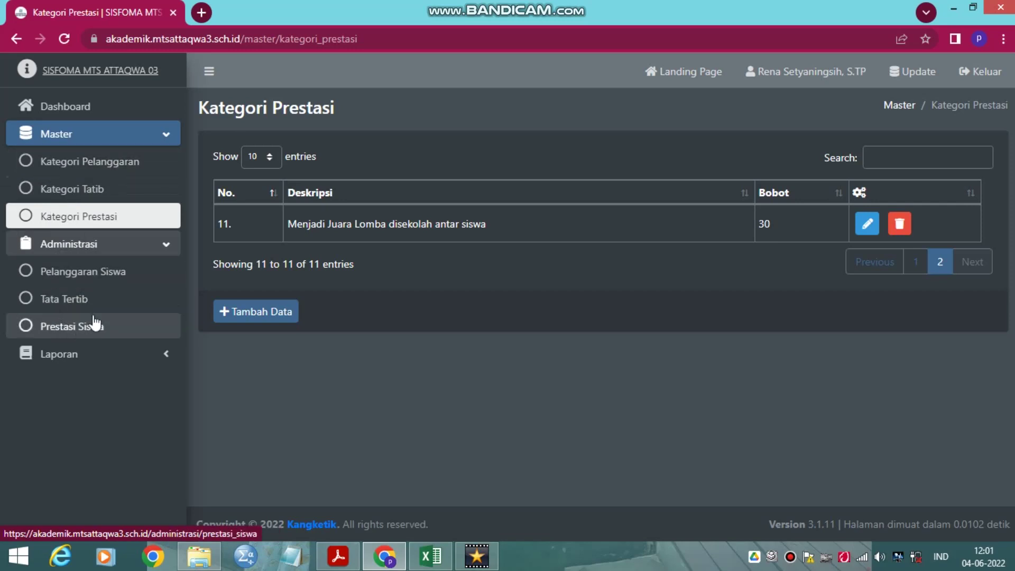
{"action": "left_click", "coordinate": [91, 274]}
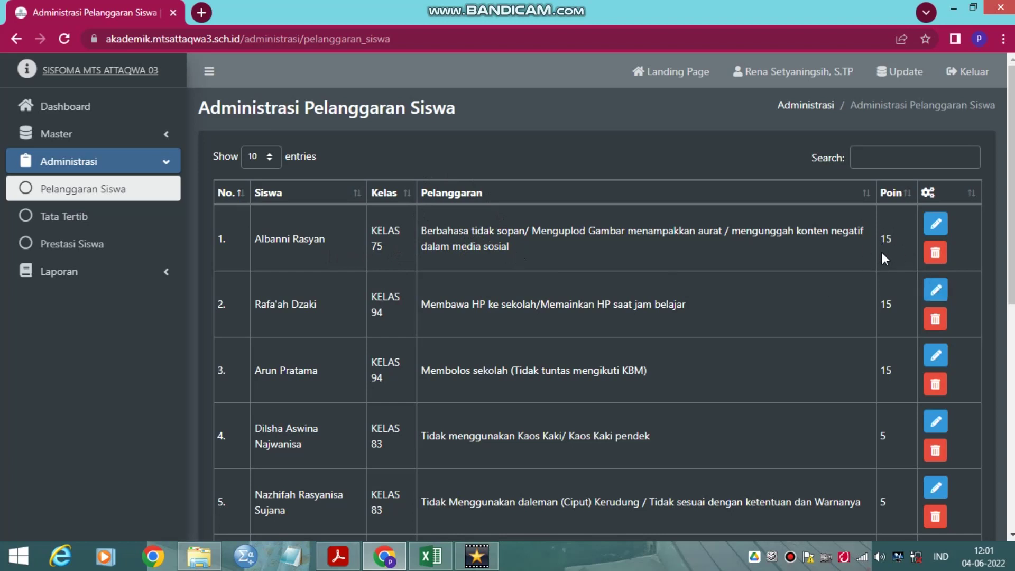
{"action": "left_click", "coordinate": [936, 224]}
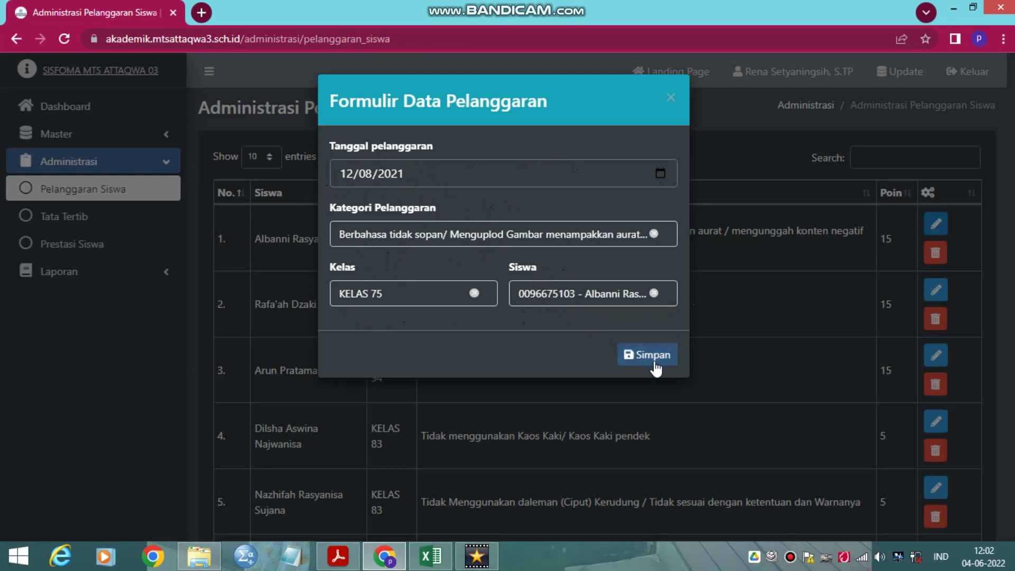
{"action": "left_click", "coordinate": [671, 100]}
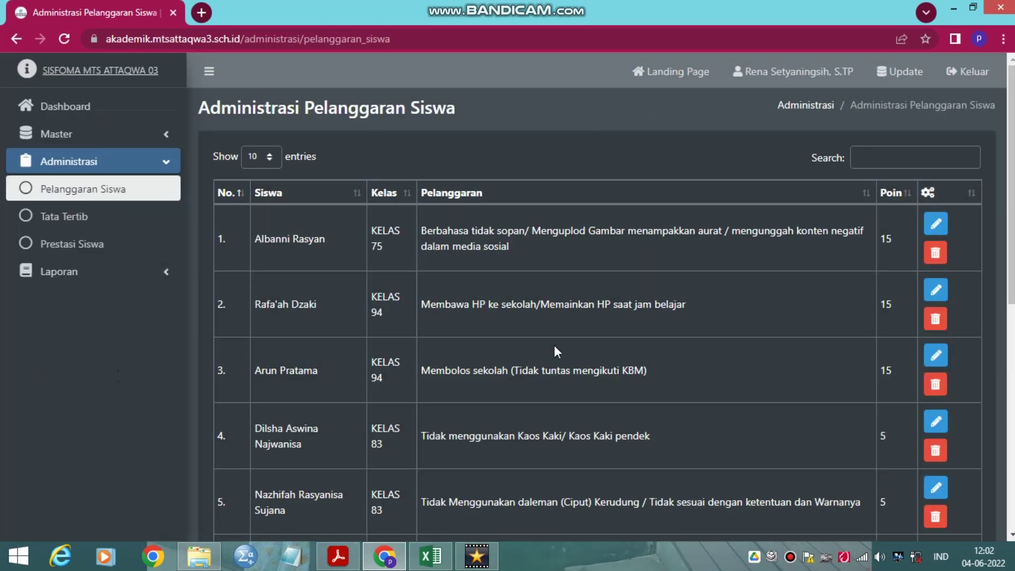
Look through the first page of student violation records and open the Tata Tertib administration page
{"action": "scroll", "coordinate": [553, 344], "scroll_direction": "down", "scroll_amount": 5}
{"action": "scroll", "coordinate": [555, 374], "scroll_direction": "down", "scroll_amount": 2}
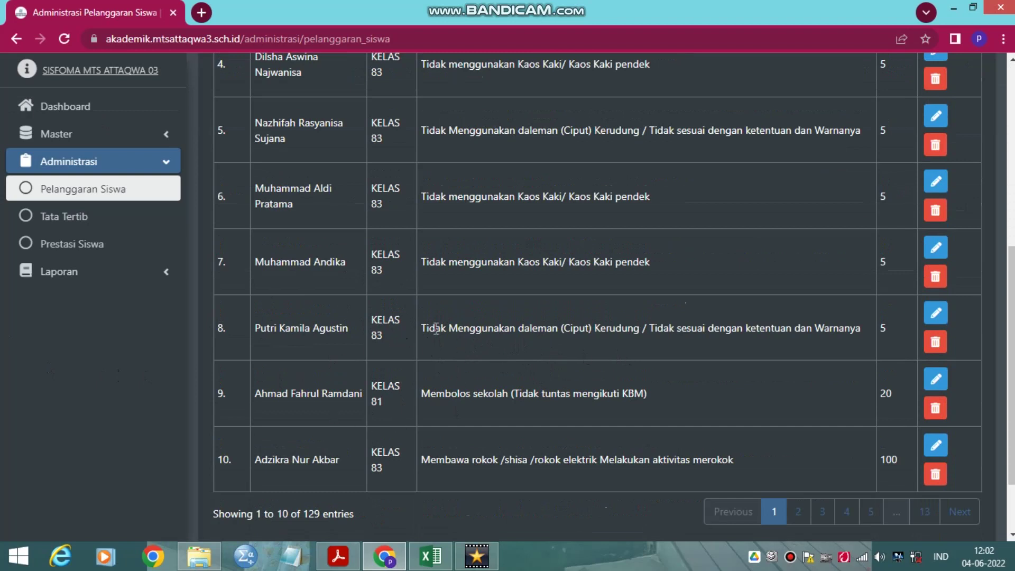
{"action": "left_click", "coordinate": [77, 221]}
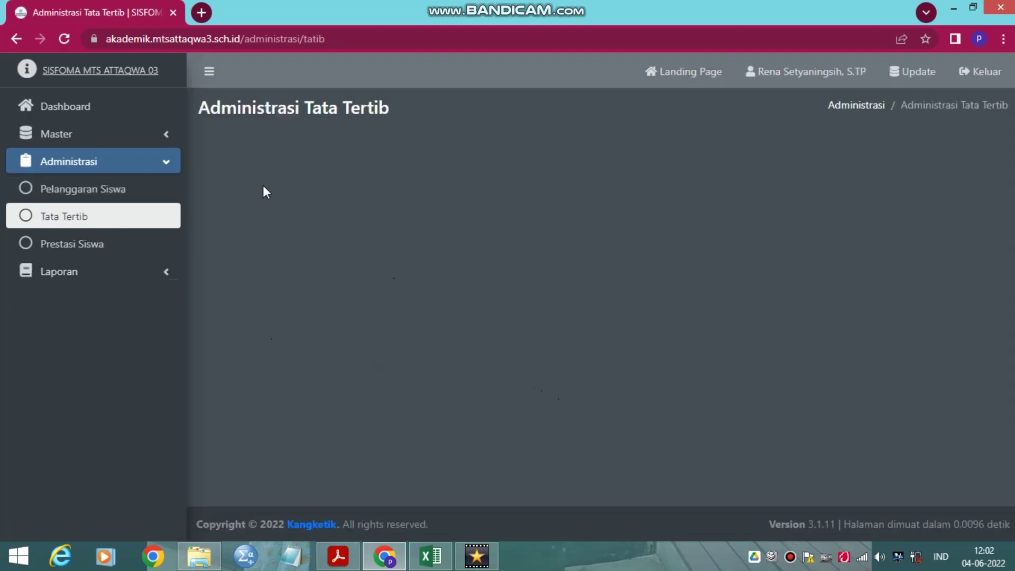
Open Prestasi Siswa under Administrasi and view the first achievement record's edit form, closing it without saving
{"action": "left_click", "coordinate": [72, 243]}
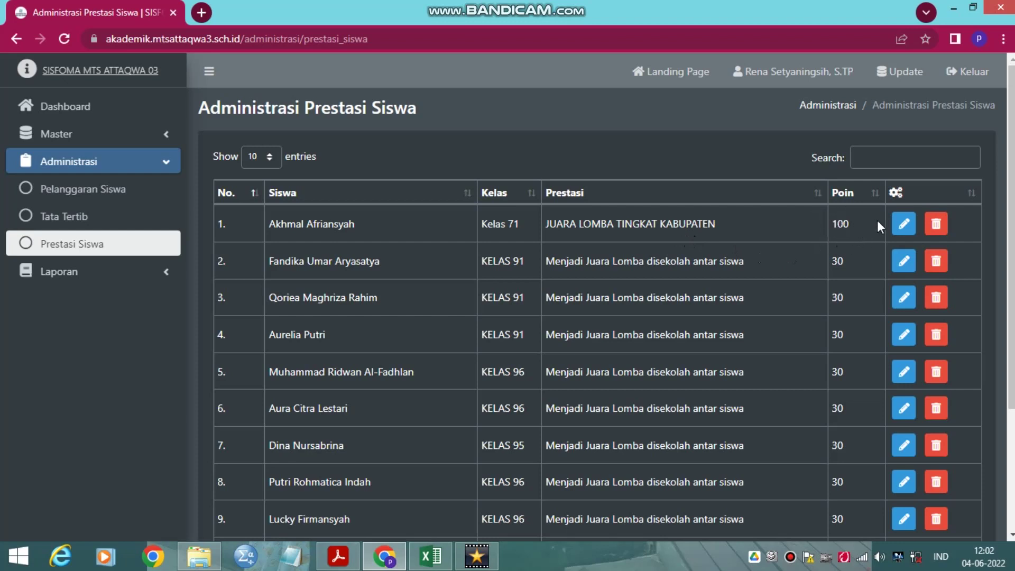
{"action": "left_click", "coordinate": [894, 222]}
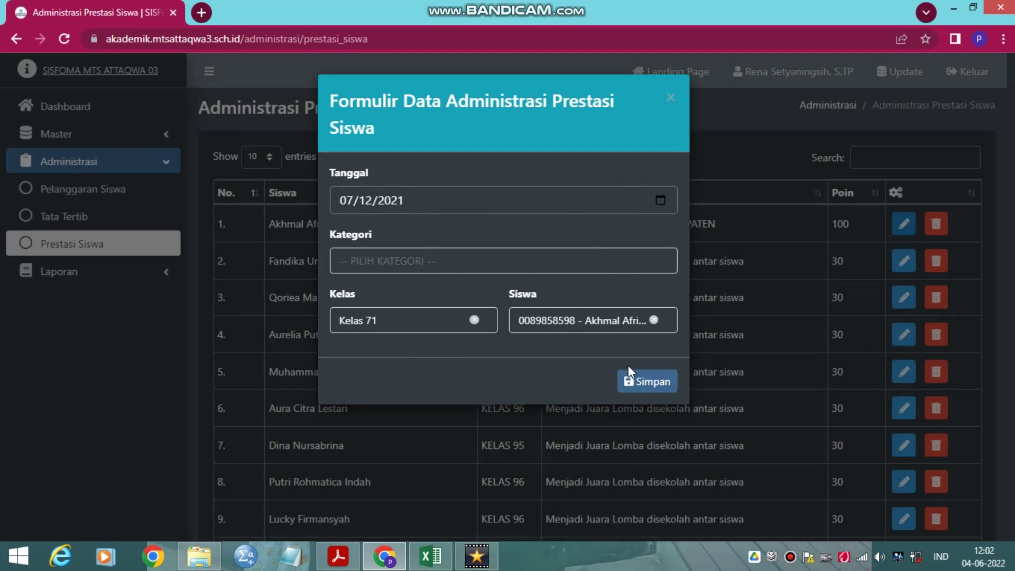
{"action": "left_click", "coordinate": [670, 99]}
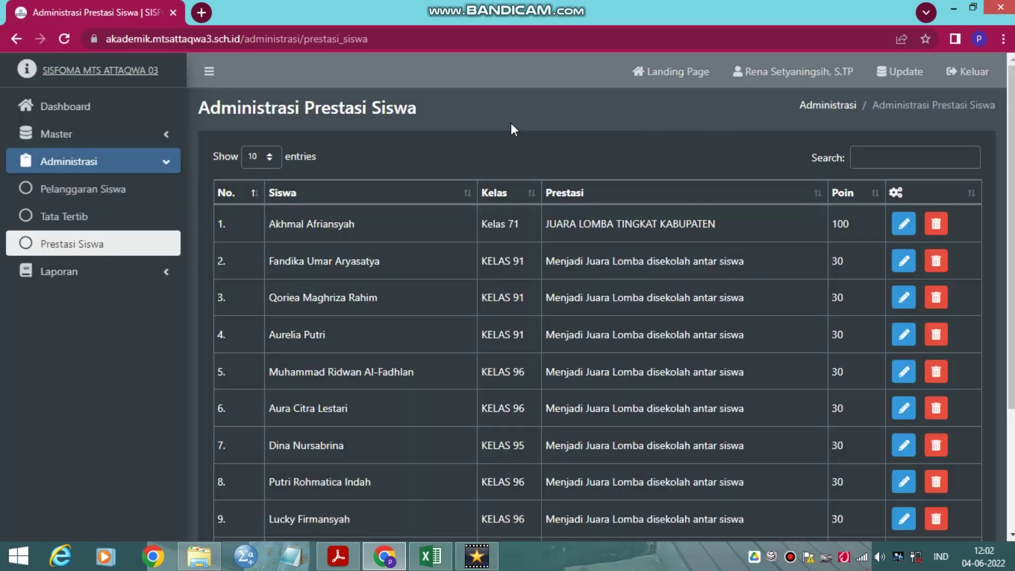
View the Prestasi Siswa report and the Pelanggaran Siswa report under Laporan
{"action": "left_click", "coordinate": [58, 284]}
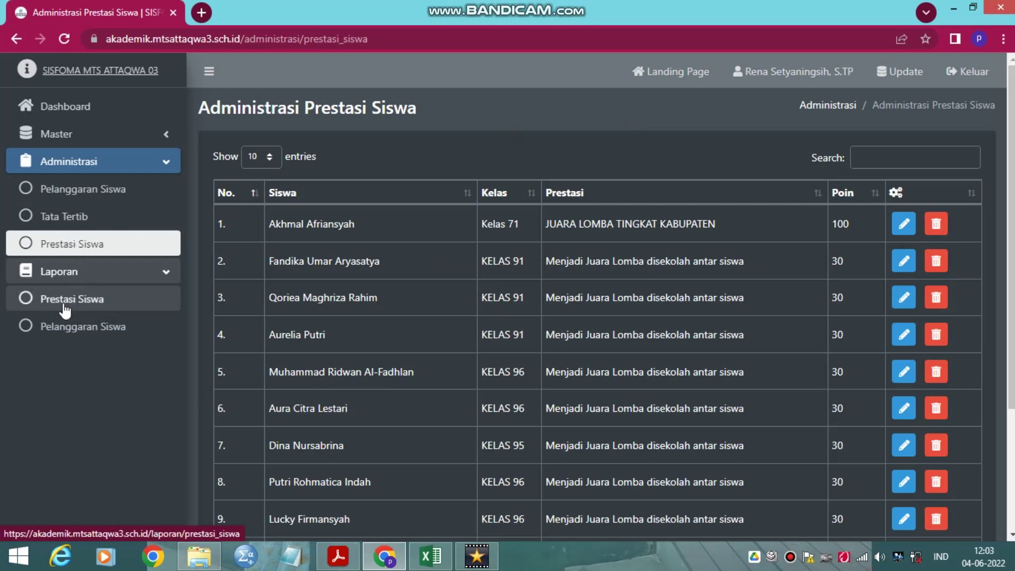
{"action": "left_click", "coordinate": [65, 304]}
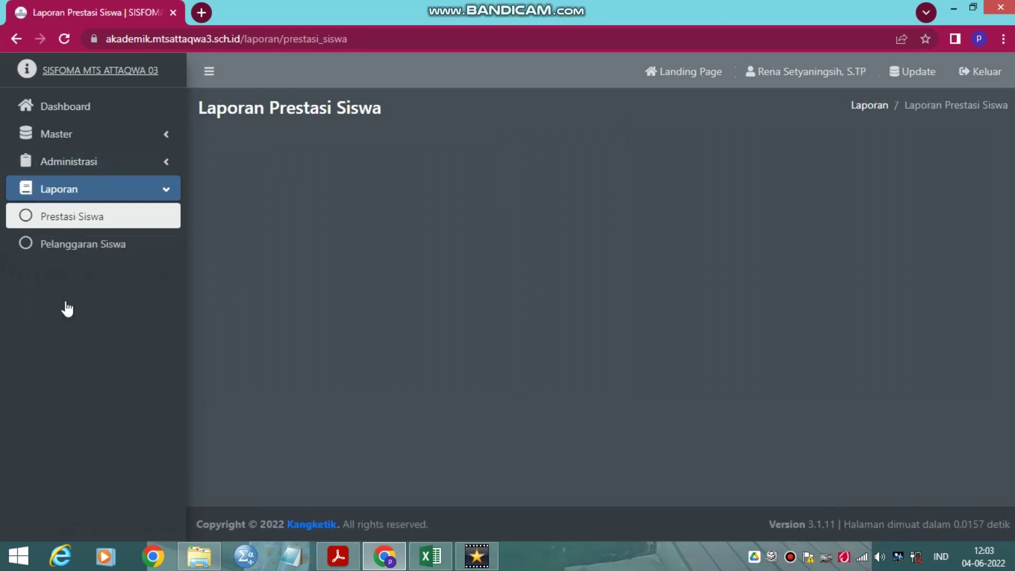
{"action": "left_click", "coordinate": [55, 250]}
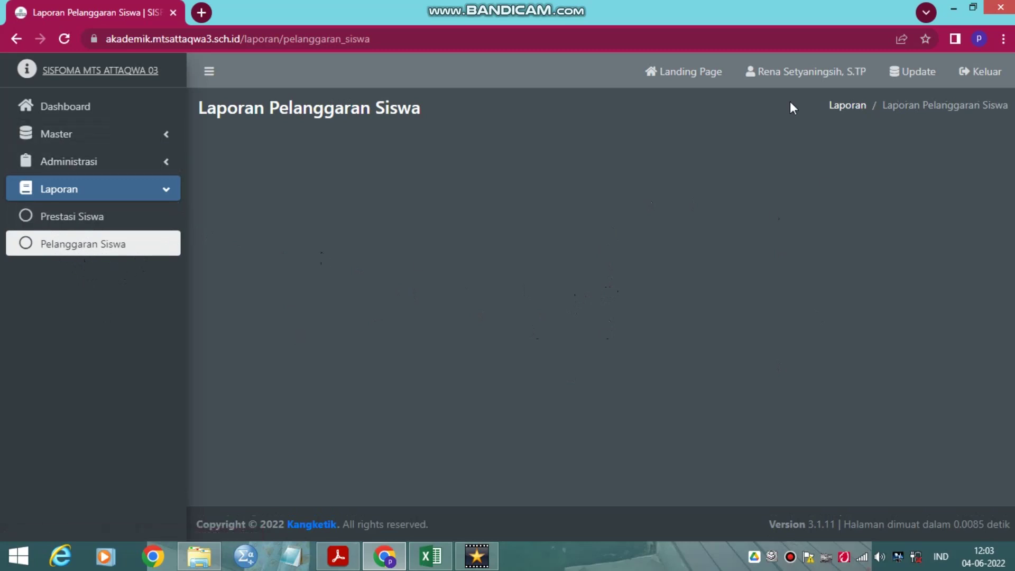
Open the Kompetensi Dasar list from the landing page and view the first competency's edit form, closing it without saving
{"action": "left_click", "coordinate": [695, 74]}
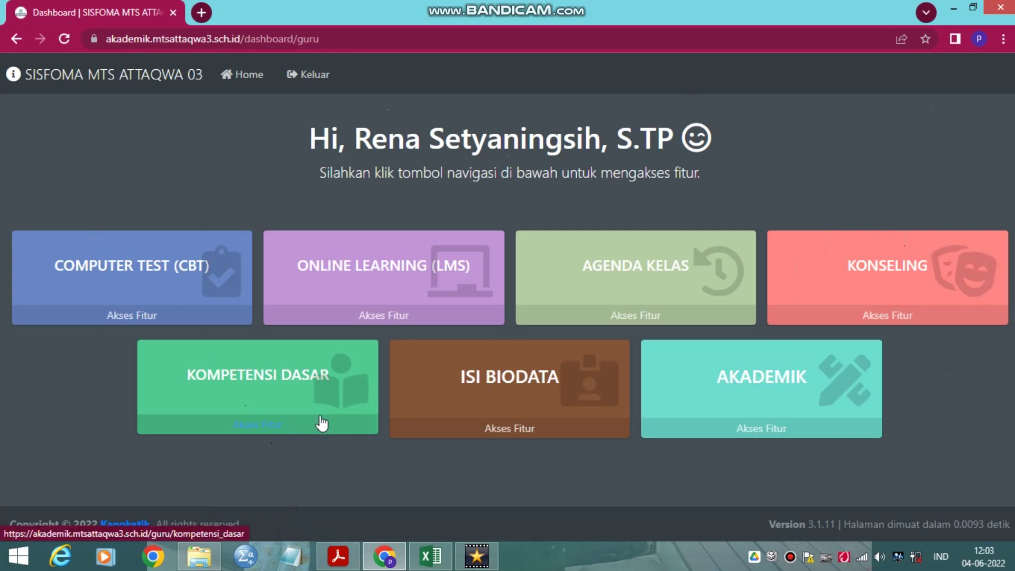
{"action": "left_click", "coordinate": [260, 426]}
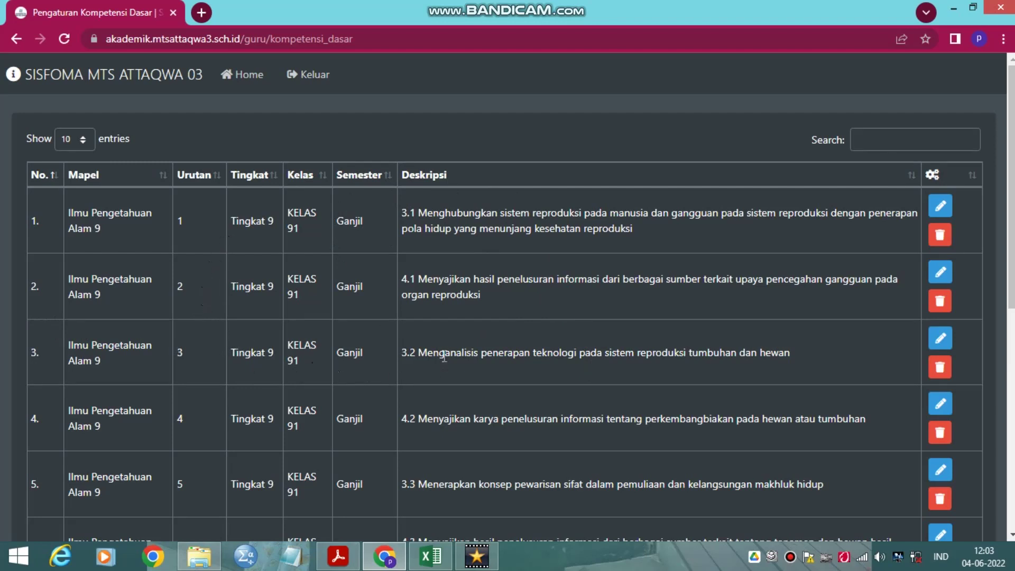
{"action": "scroll", "coordinate": [345, 328], "scroll_direction": "down", "scroll_amount": 7}
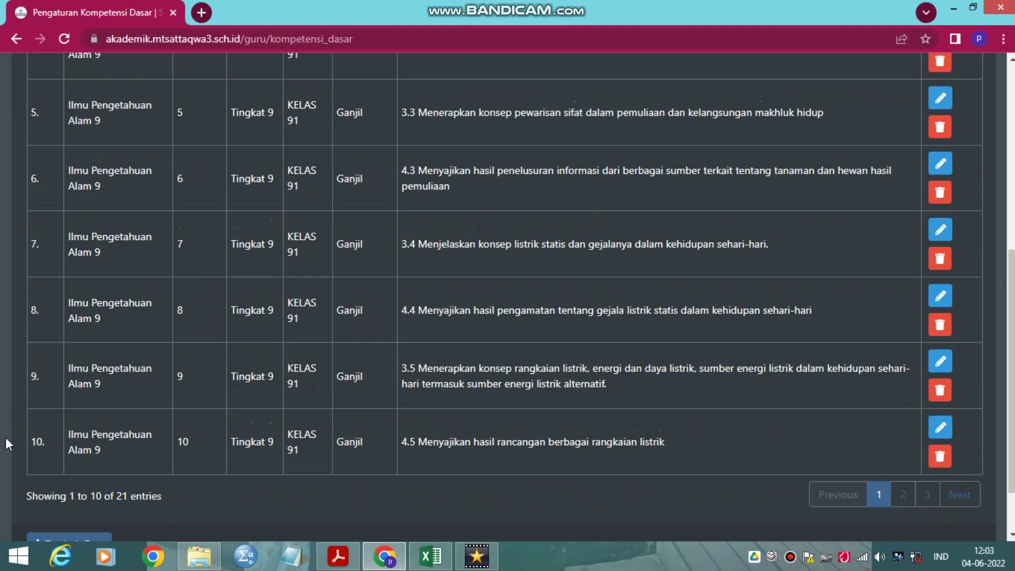
{"action": "scroll", "coordinate": [743, 468], "scroll_direction": "up", "scroll_amount": 2}
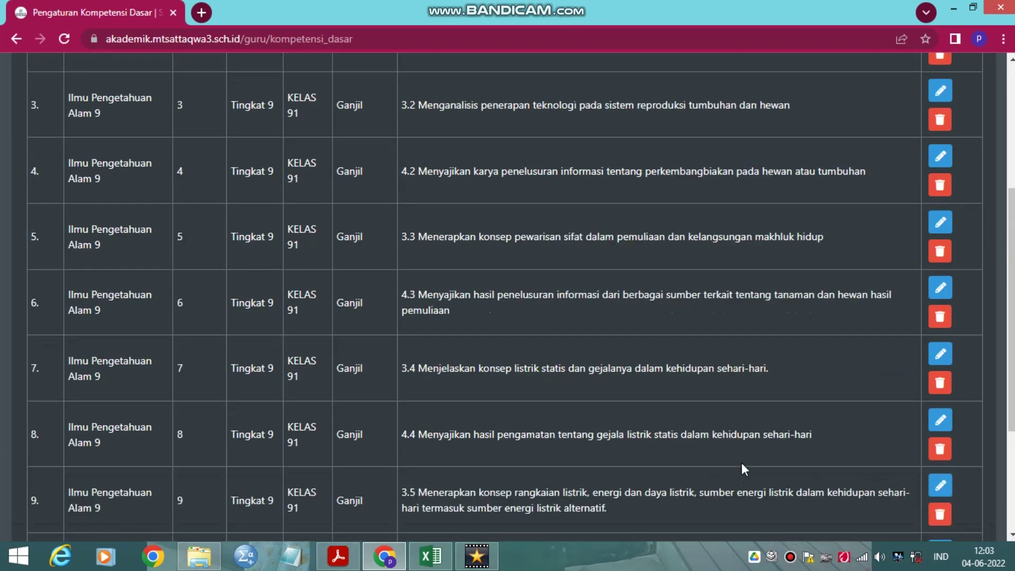
{"action": "scroll", "coordinate": [742, 468], "scroll_direction": "up", "scroll_amount": 2}
{"action": "scroll", "coordinate": [668, 193], "scroll_direction": "up", "scroll_amount": 2}
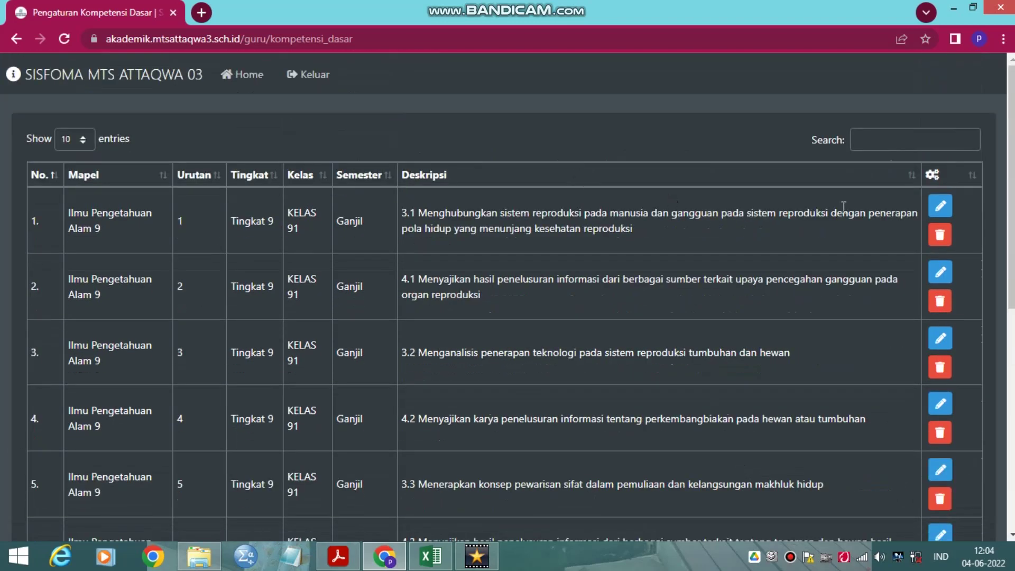
{"action": "left_click", "coordinate": [941, 210]}
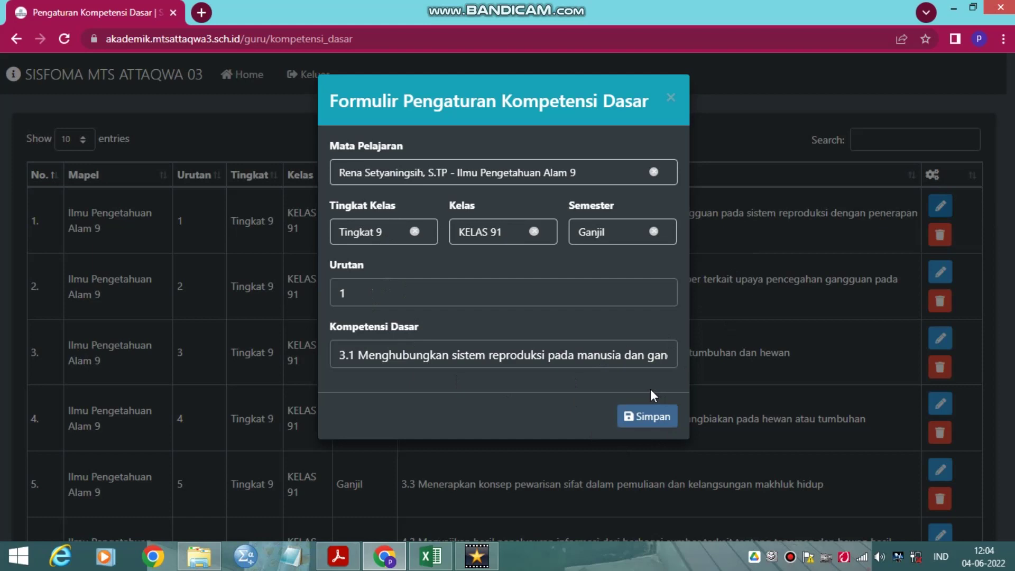
{"action": "left_click", "coordinate": [669, 99]}
Start a new Kompetensi Dasar entry with the subject Ilmu Pengetahuan Alam 9 and the grade level Tingkat 9
{"action": "scroll", "coordinate": [209, 456], "scroll_direction": "down", "scroll_amount": 7}
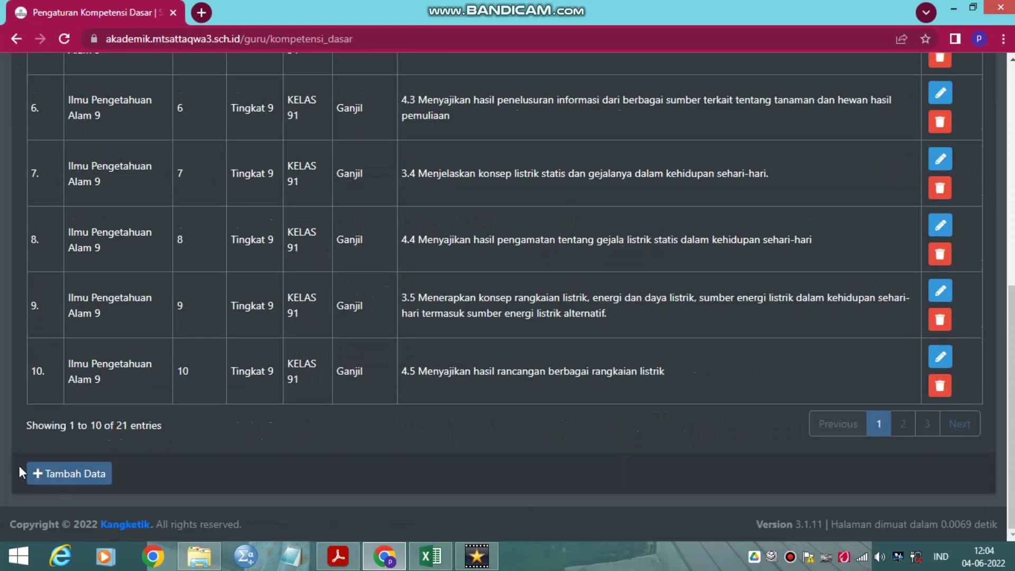
{"action": "left_click", "coordinate": [72, 471]}
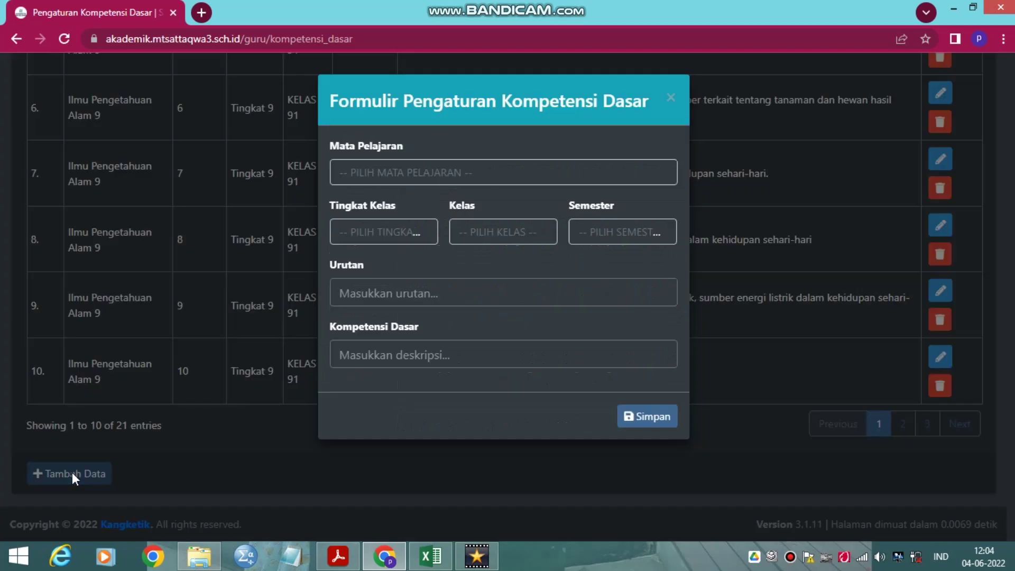
{"action": "left_click", "coordinate": [387, 180]}
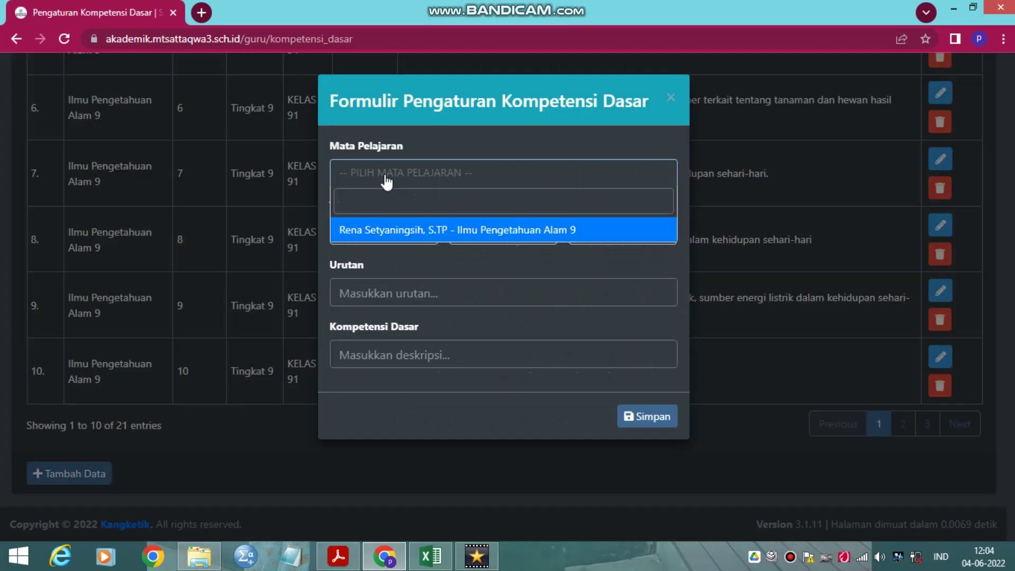
{"action": "left_click", "coordinate": [389, 230]}
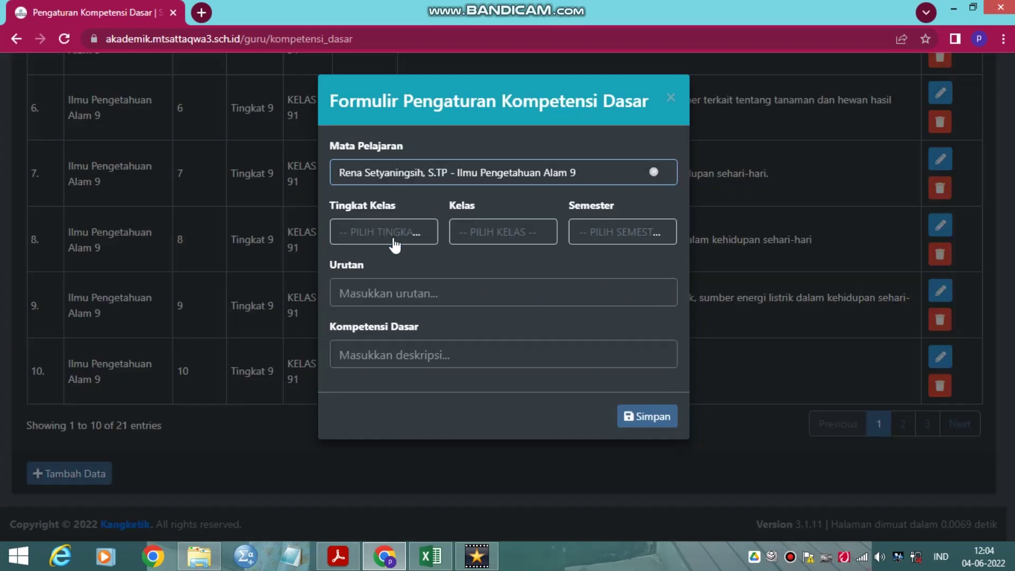
{"action": "left_click", "coordinate": [392, 237]}
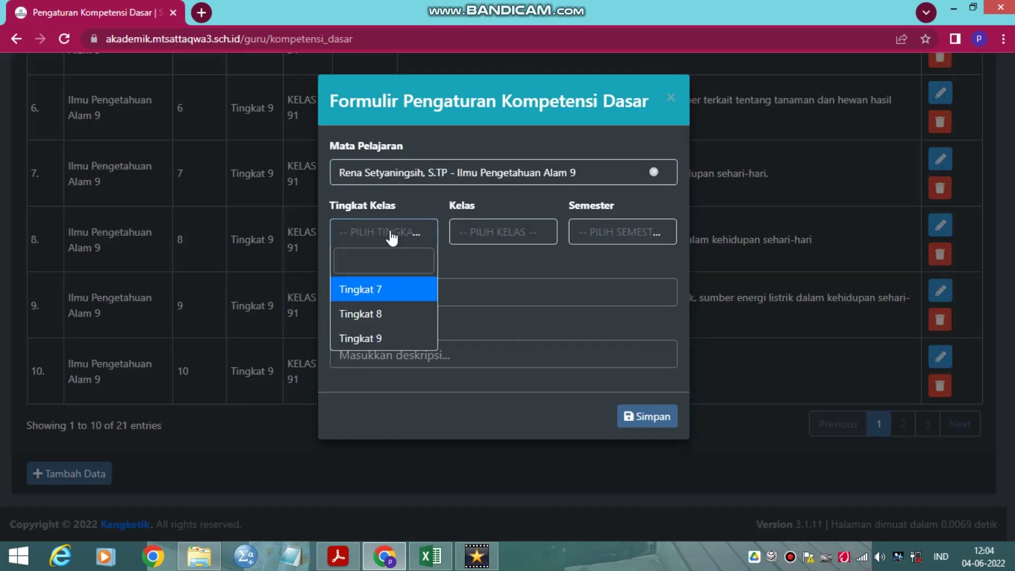
{"action": "left_click", "coordinate": [376, 341]}
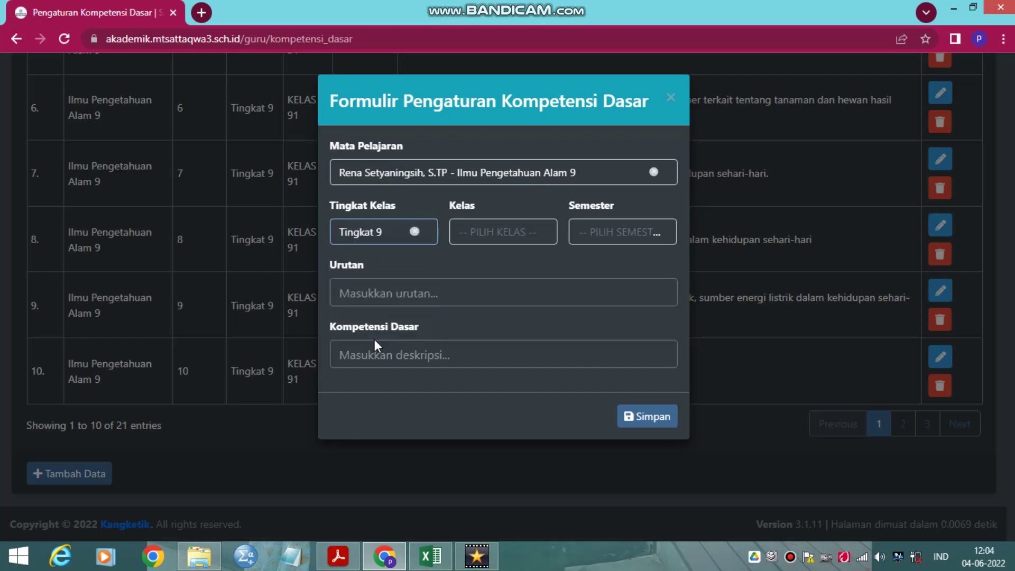
Set the new competency's class to KELAS 95 and its semester to Genap
{"action": "left_click", "coordinate": [503, 236]}
{"action": "scroll", "coordinate": [507, 368], "scroll_direction": "down", "scroll_amount": 7}
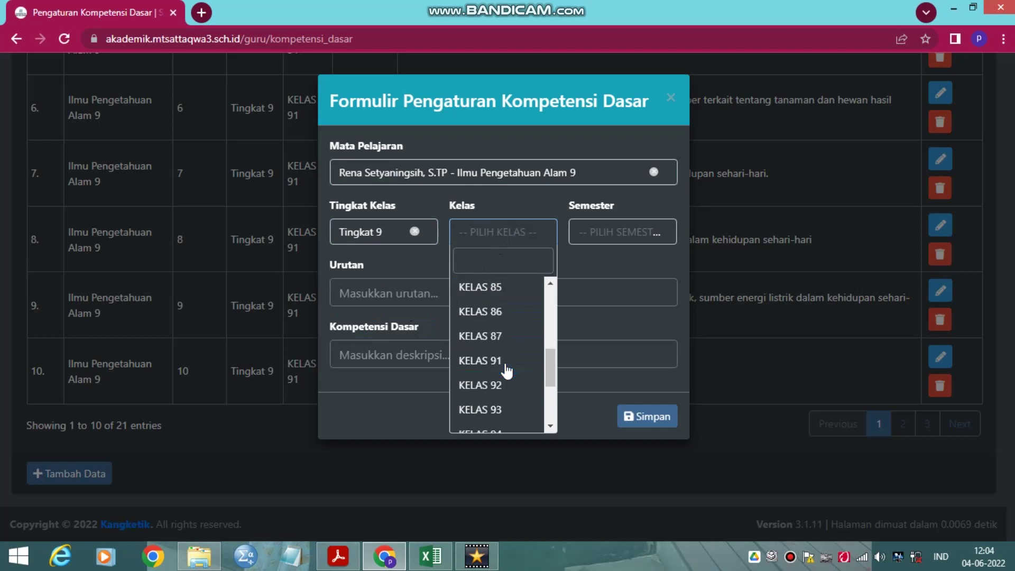
{"action": "left_click", "coordinate": [493, 336]}
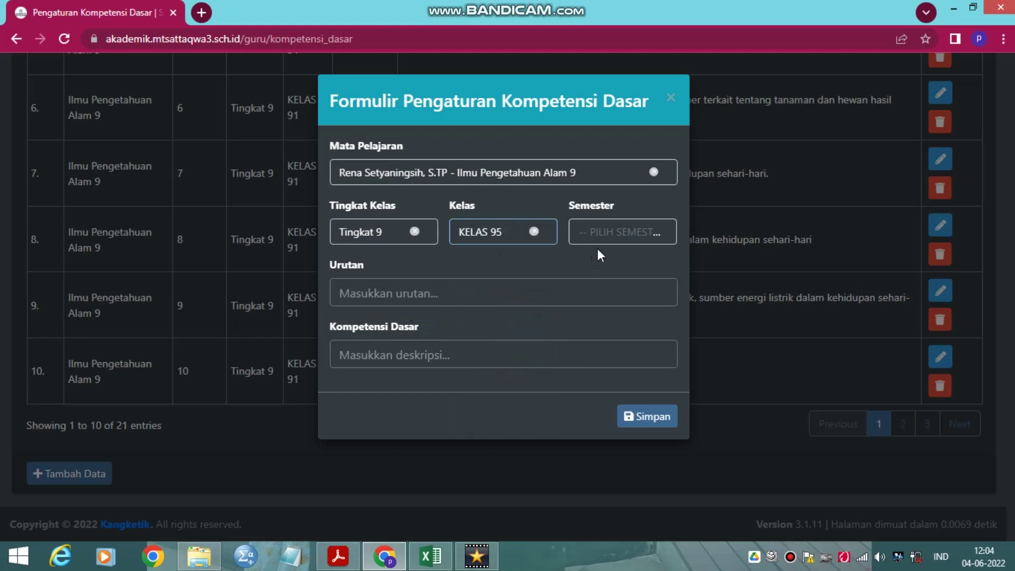
{"action": "left_click", "coordinate": [612, 236]}
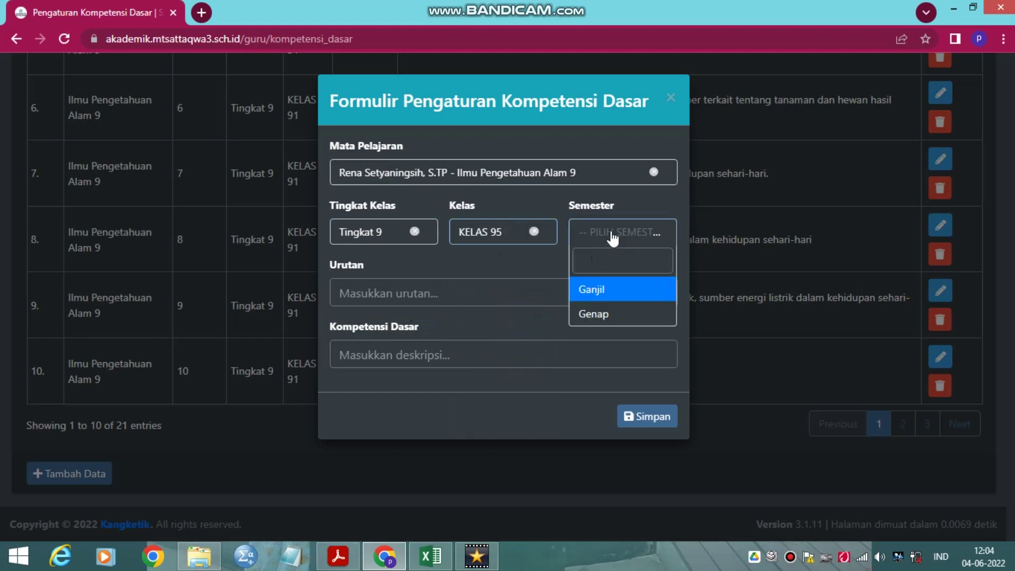
{"action": "left_click", "coordinate": [589, 313]}
Enter 3.7 as the Urutan of the new competency and close the form without saving
{"action": "left_click", "coordinate": [389, 293]}
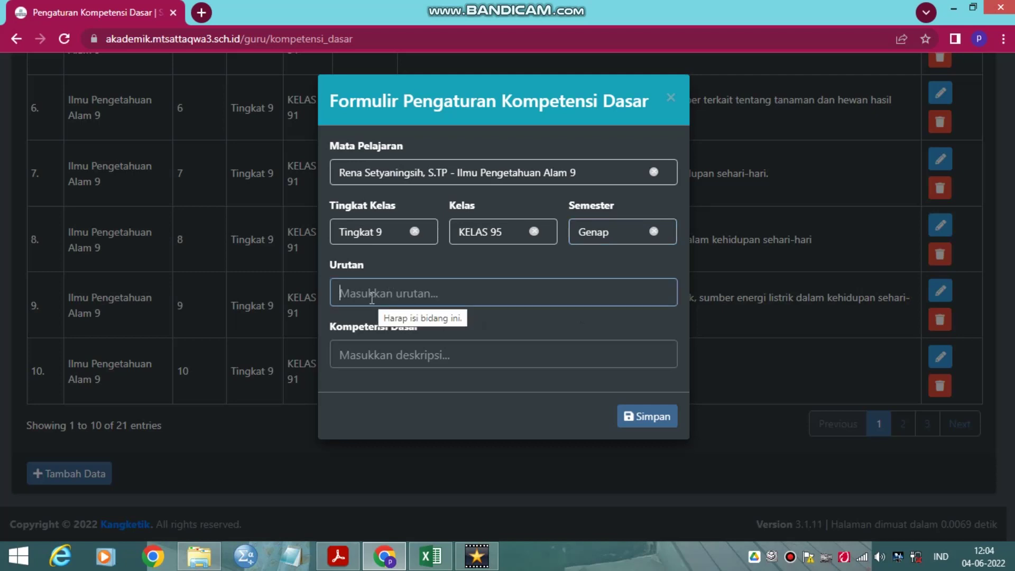
{"action": "type", "text": "3.7"}
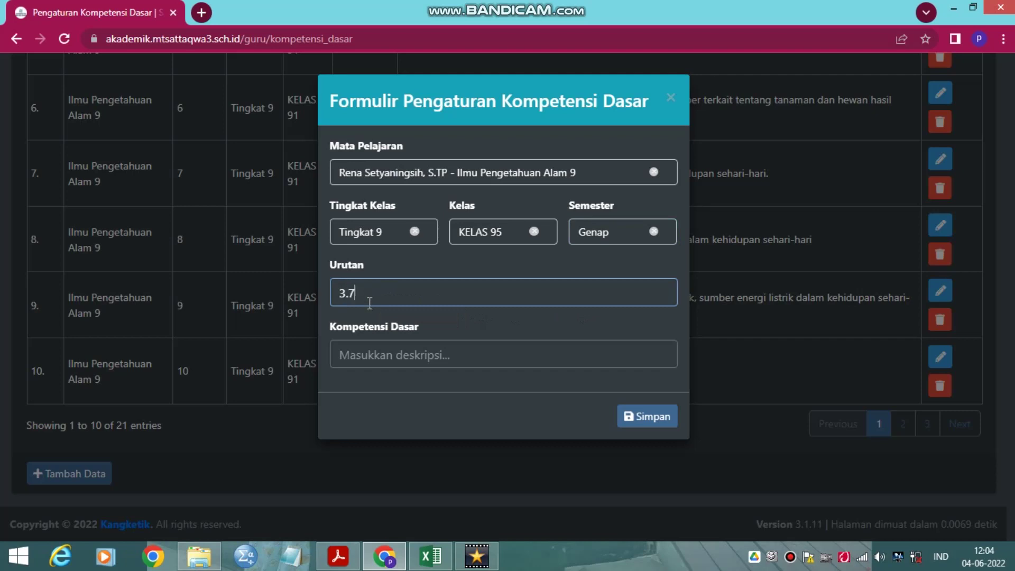
{"action": "left_click", "coordinate": [364, 358]}
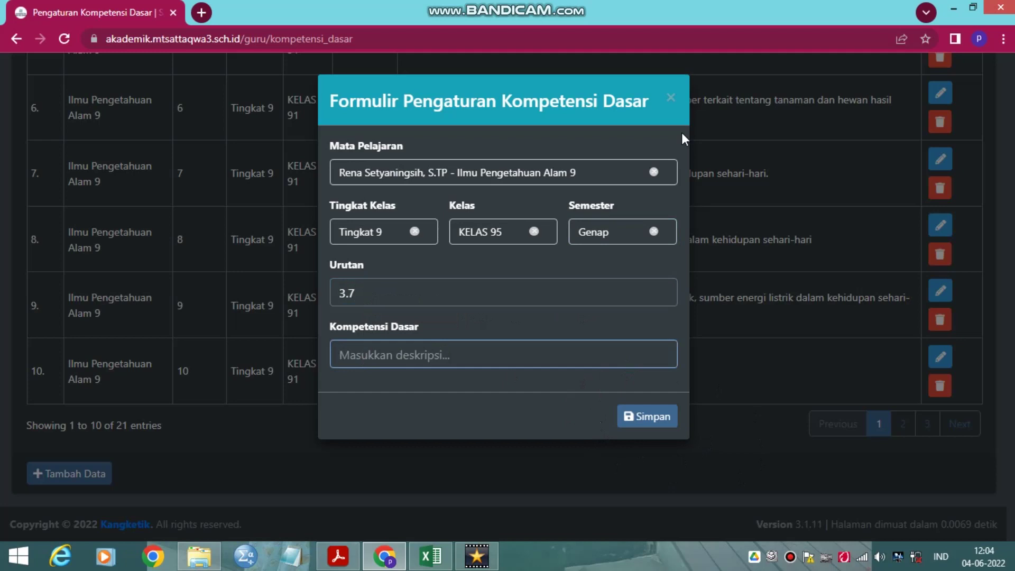
{"action": "left_click", "coordinate": [671, 98]}
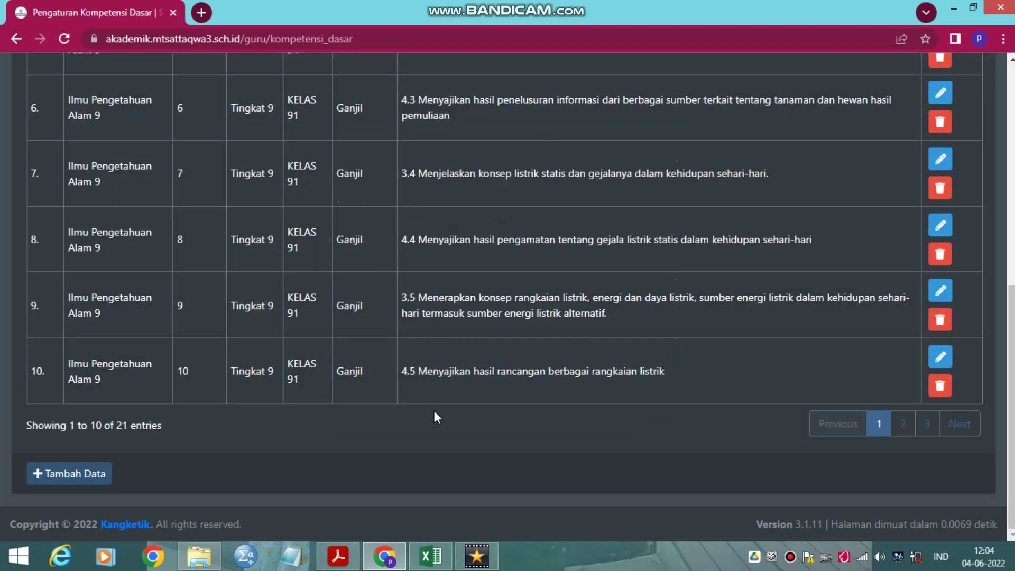
Return to the teacher dashboard and view the Isi Biodata form, leaving it without changes
{"action": "scroll", "coordinate": [436, 411], "scroll_direction": "up", "scroll_amount": 8}
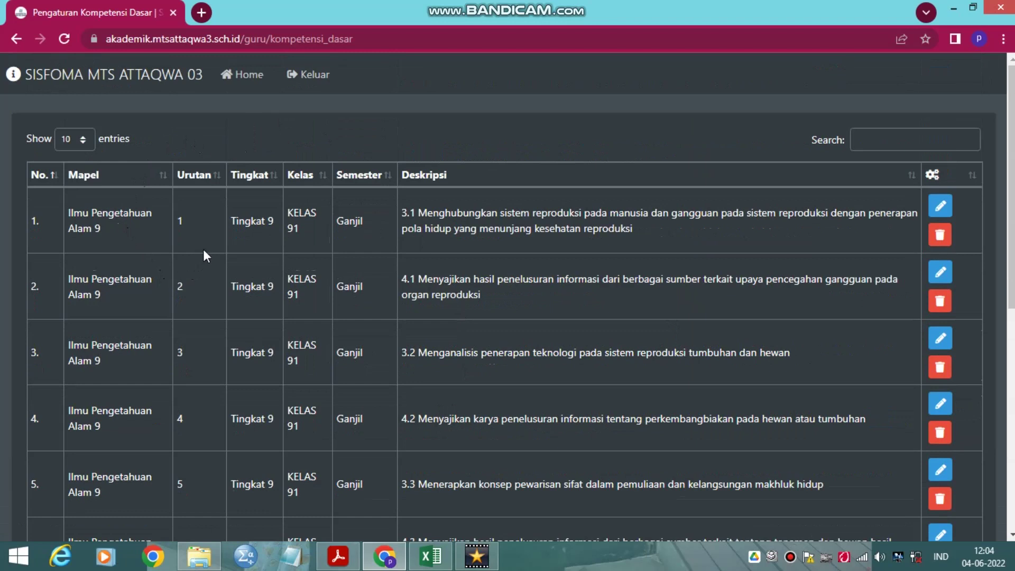
{"action": "left_click", "coordinate": [17, 43]}
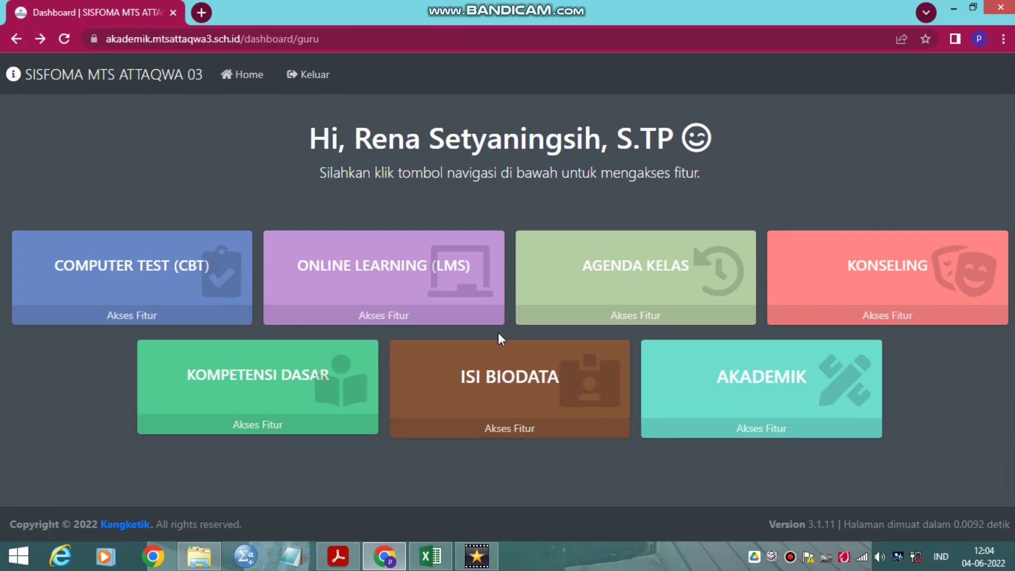
{"action": "left_click", "coordinate": [514, 429]}
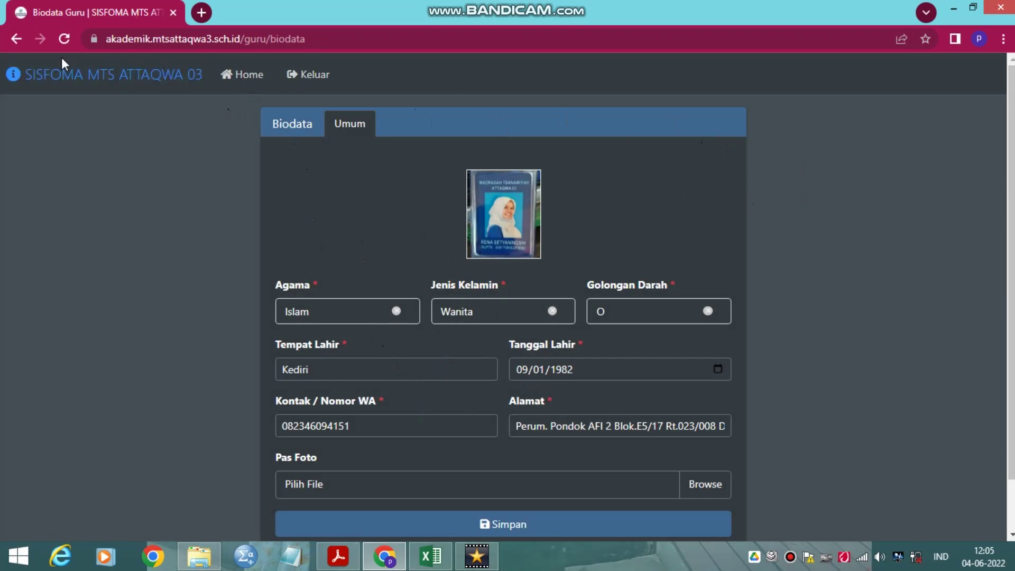
{"action": "left_click", "coordinate": [16, 38]}
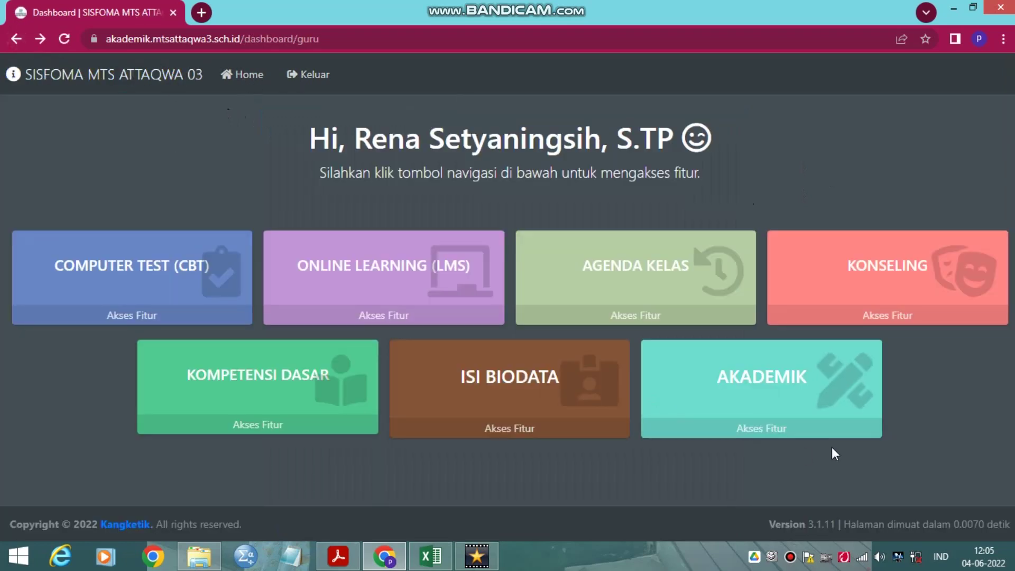
Open the Akademik feature and its Bobot Nilai setup page under Pengaturan
{"action": "left_click", "coordinate": [765, 434]}
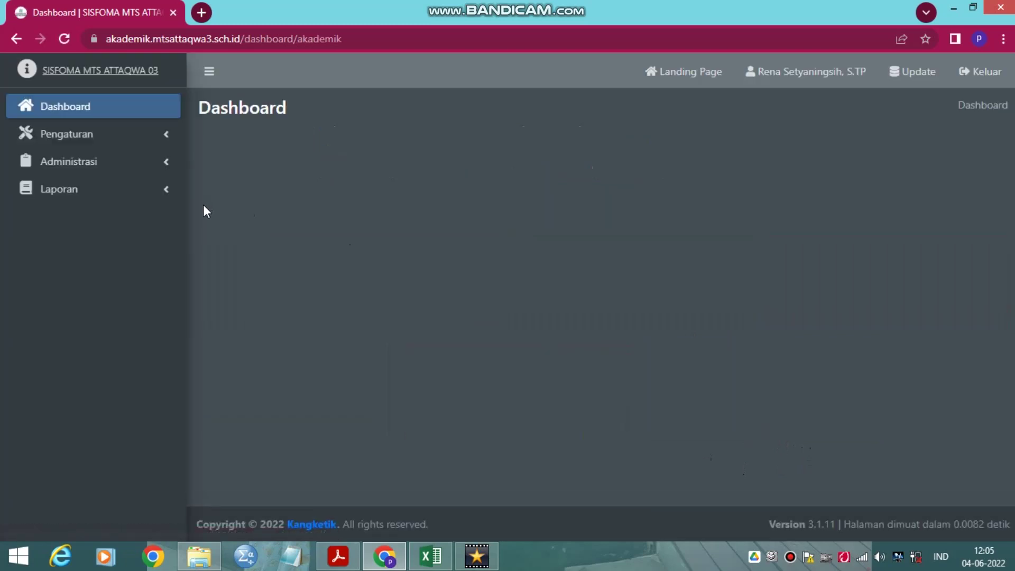
{"action": "left_click", "coordinate": [73, 140]}
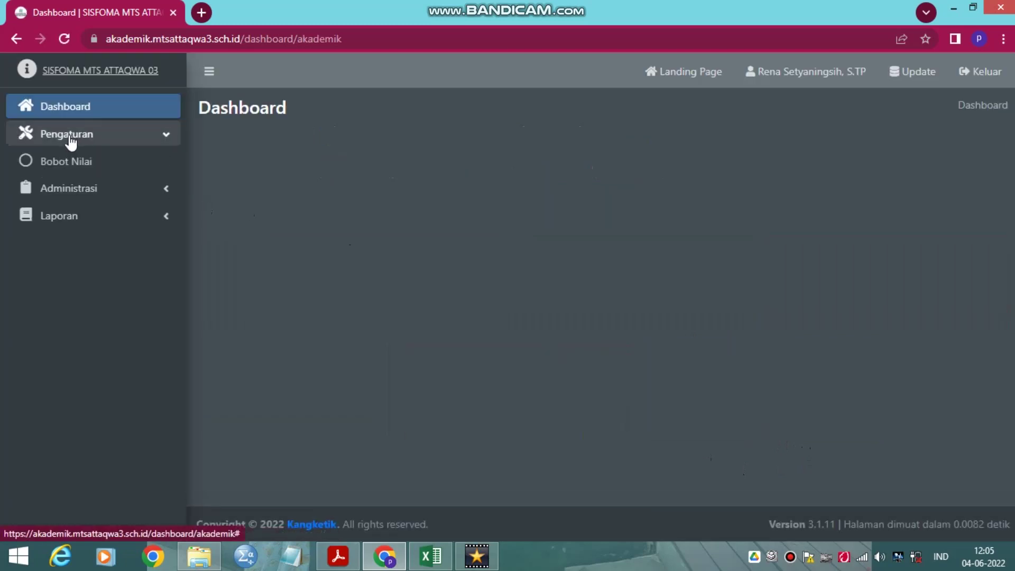
{"action": "left_click", "coordinate": [59, 161]}
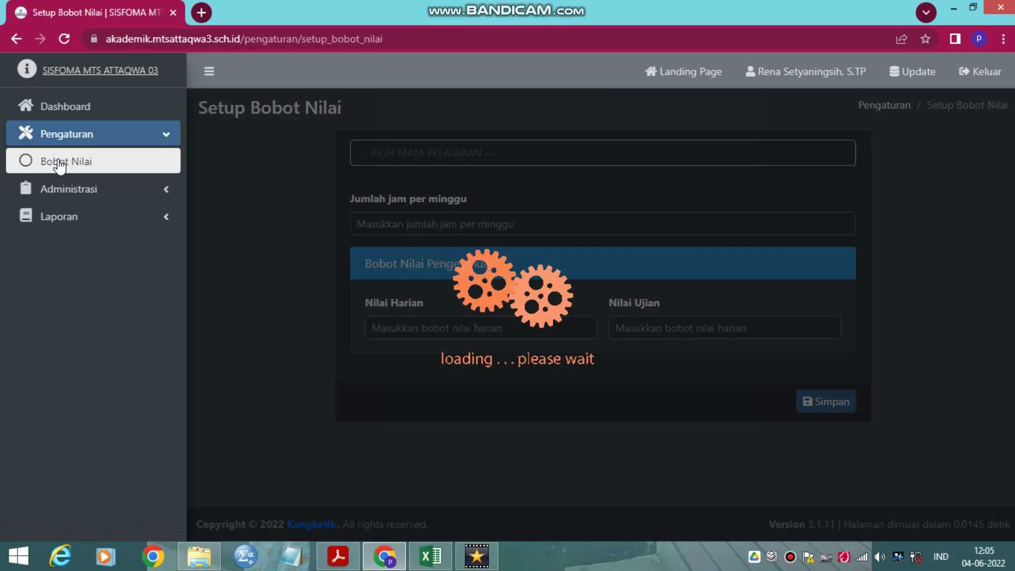
Fill in the grade weighting form with Al-Qur'an Hadists 9 as the subject and 24 weekly hours, and clear the subject selection
{"action": "left_click", "coordinate": [458, 159]}
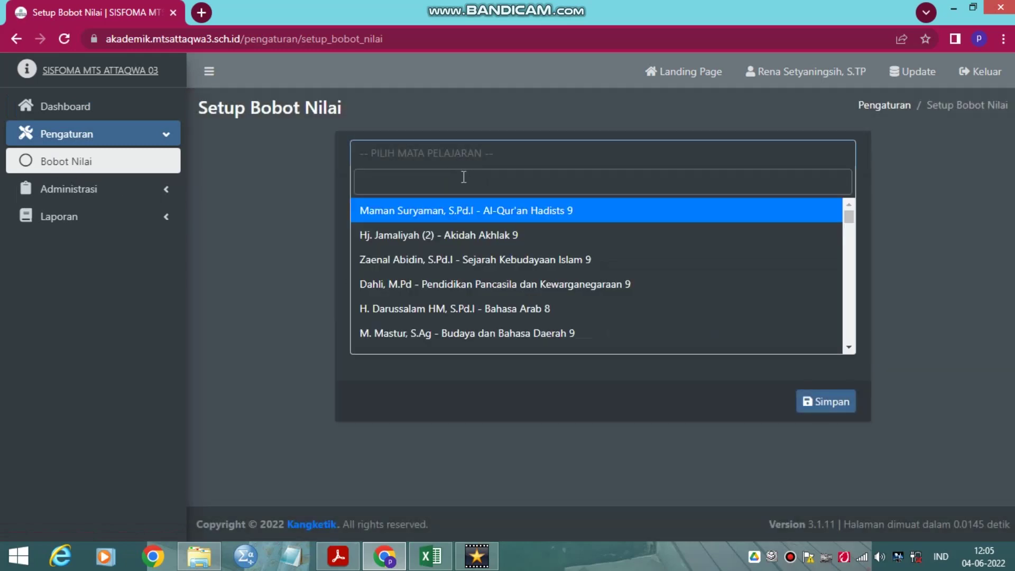
{"action": "left_click", "coordinate": [474, 212]}
{"action": "left_click", "coordinate": [438, 225]}
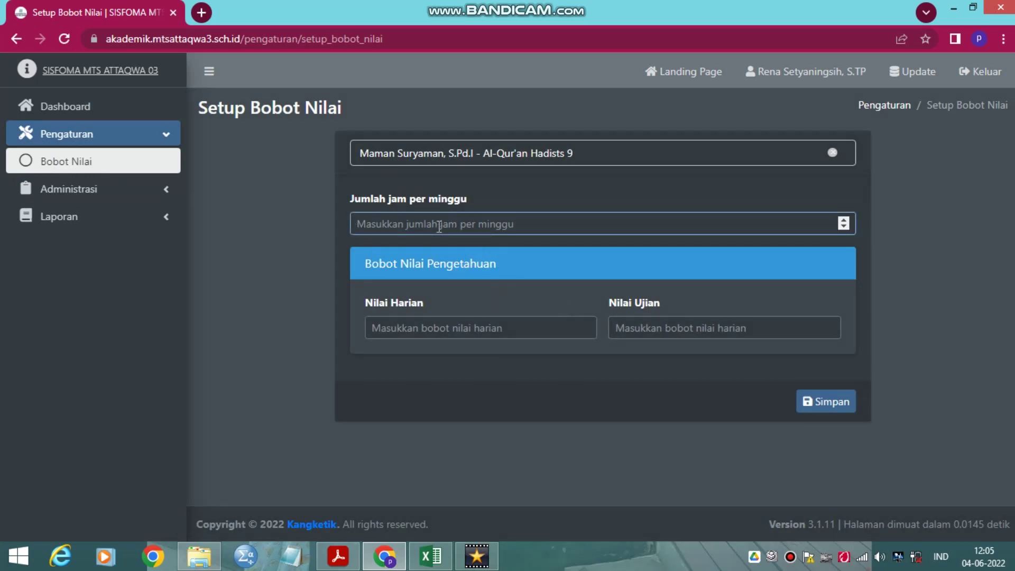
{"action": "type", "text": "24"}
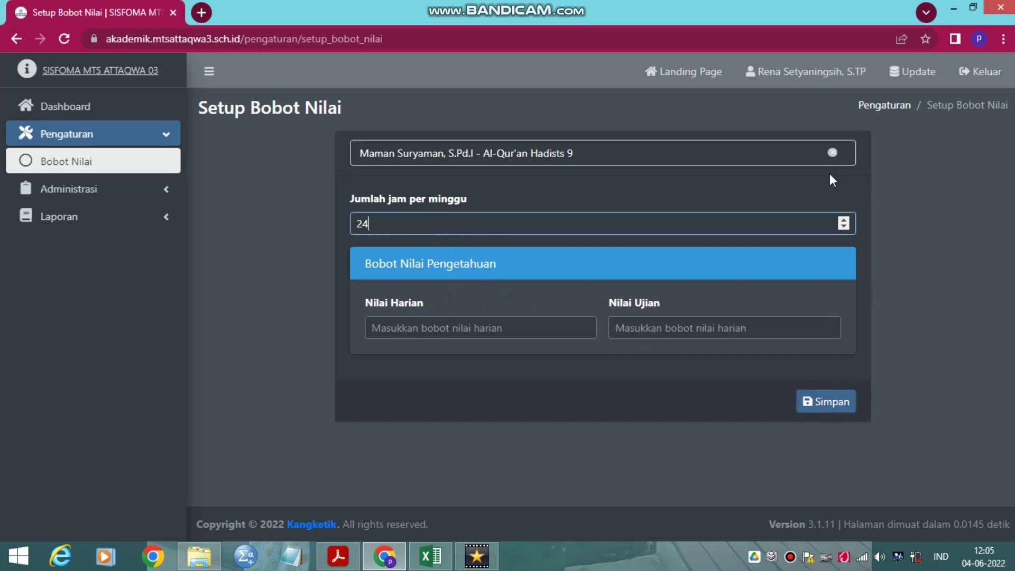
{"action": "left_click", "coordinate": [832, 153]}
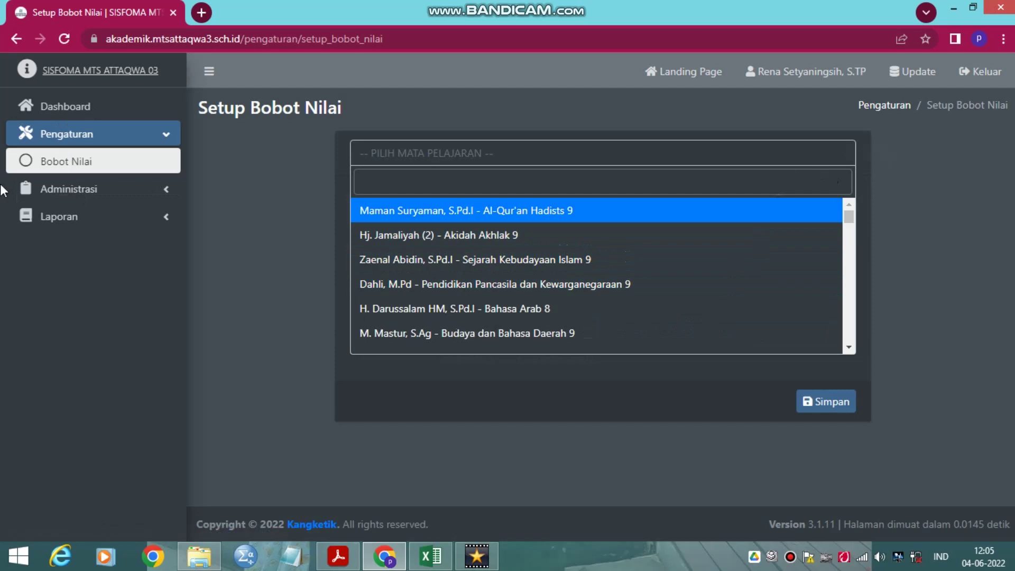
View the Nilai Harian, Nilai Ujian and Nilai Portofolio score entry pages under Administrasi
{"action": "left_click", "coordinate": [83, 199]}
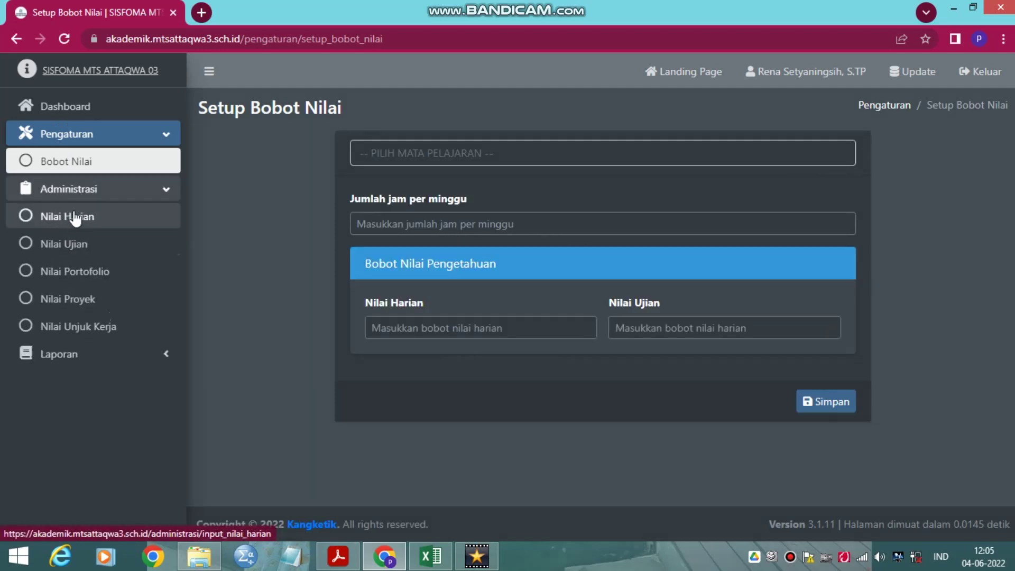
{"action": "left_click", "coordinate": [70, 224]}
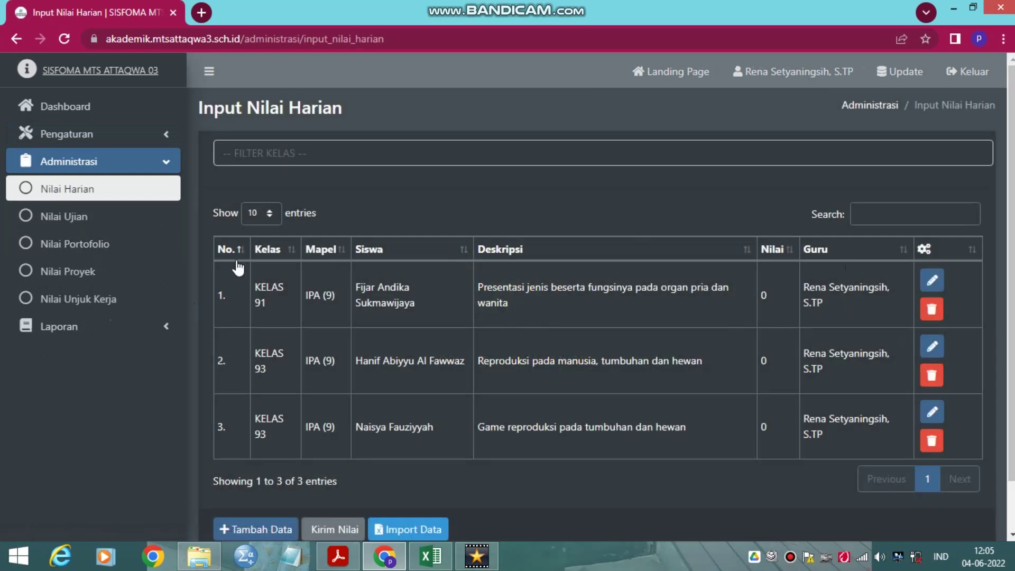
{"action": "left_click", "coordinate": [67, 224]}
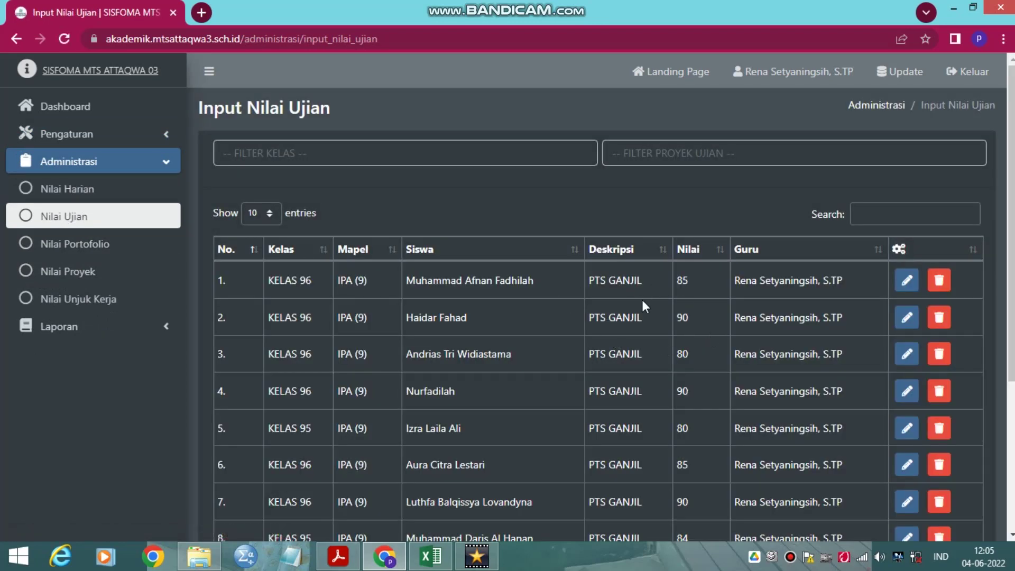
{"action": "left_click", "coordinate": [84, 248]}
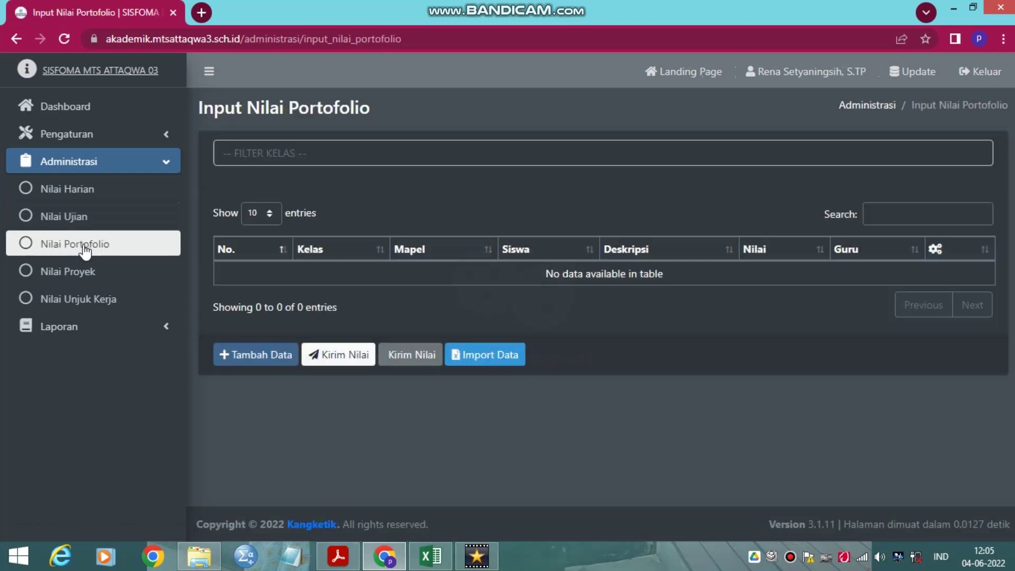
View the Nilai Proyek and Nilai Unjuk Kerja score entry pages under Administrasi
{"action": "right_click", "coordinate": [69, 276]}
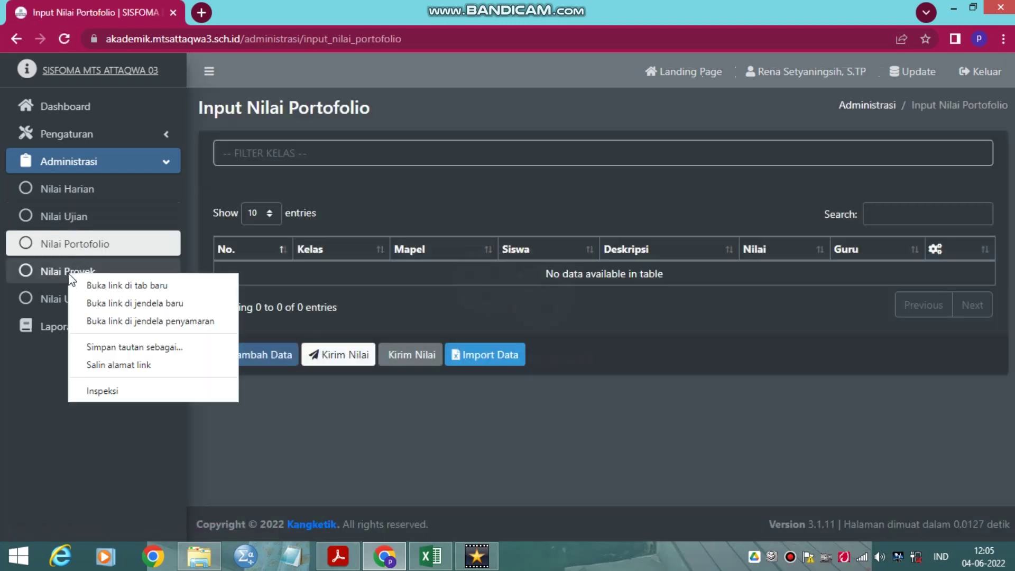
{"action": "left_click", "coordinate": [60, 270]}
{"action": "right_click", "coordinate": [59, 269]}
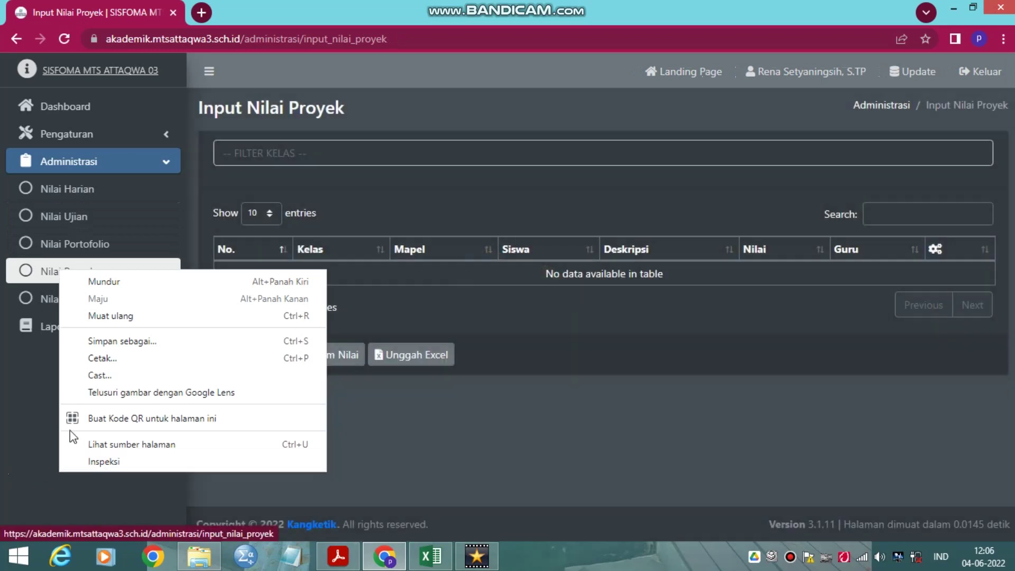
{"action": "left_click", "coordinate": [16, 424]}
{"action": "right_click", "coordinate": [83, 312]}
{"action": "left_click", "coordinate": [83, 310]}
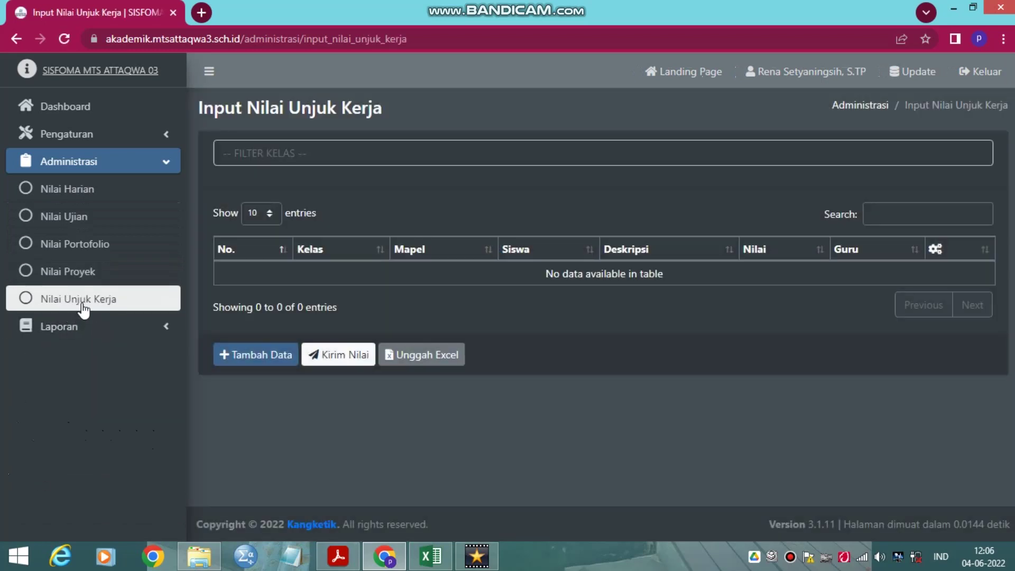
Filter the Nilai Unjuk Kerja score list by class KELAS 91
{"action": "left_click", "coordinate": [281, 158]}
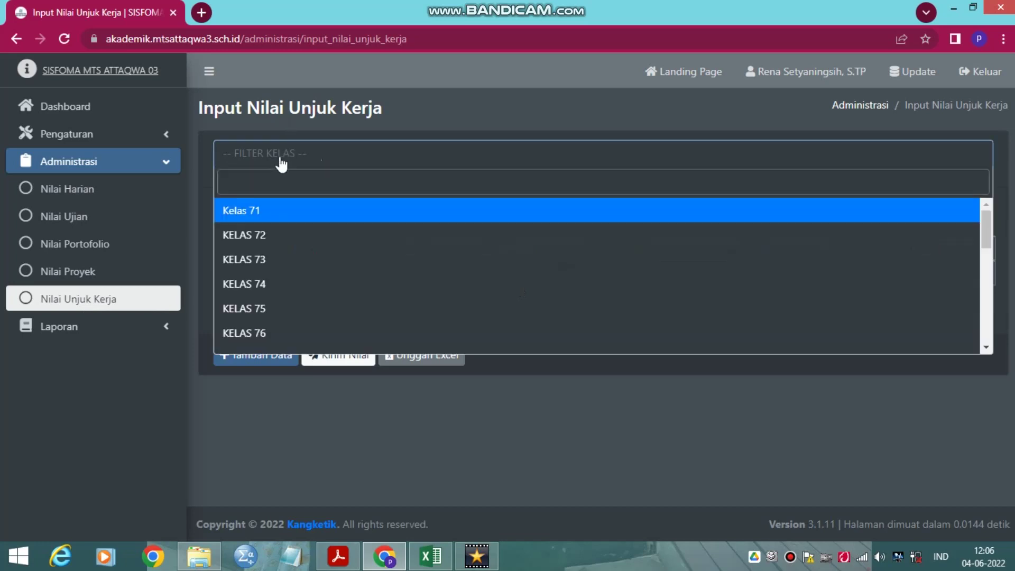
{"action": "scroll", "coordinate": [259, 280], "scroll_direction": "down", "scroll_amount": 5}
{"action": "left_click", "coordinate": [253, 286]}
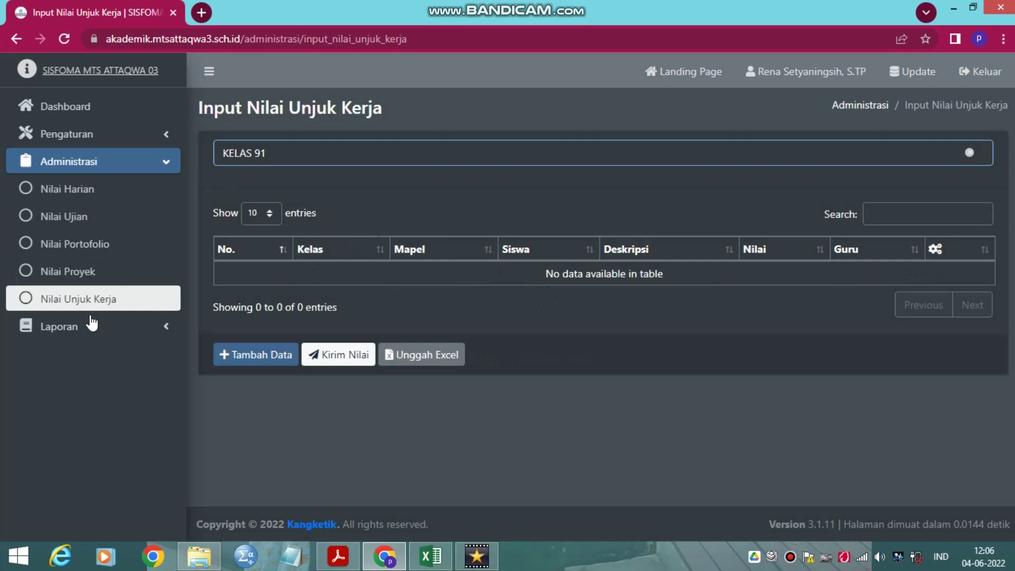
View the Nilai Harian report under Laporan and return to the teacher dashboard
{"action": "left_click", "coordinate": [80, 337]}
{"action": "left_click", "coordinate": [74, 359]}
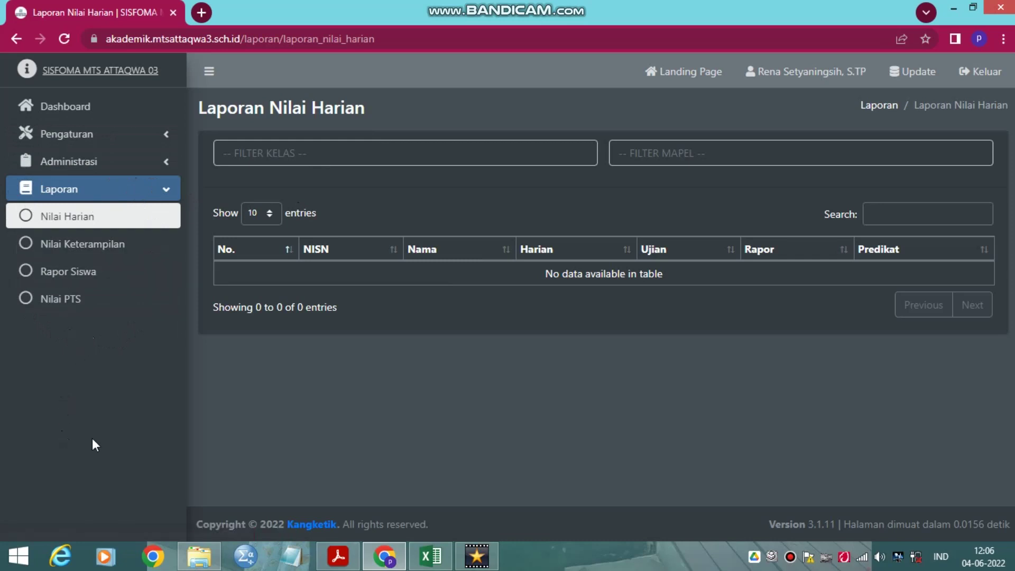
{"action": "left_click", "coordinate": [663, 74]}
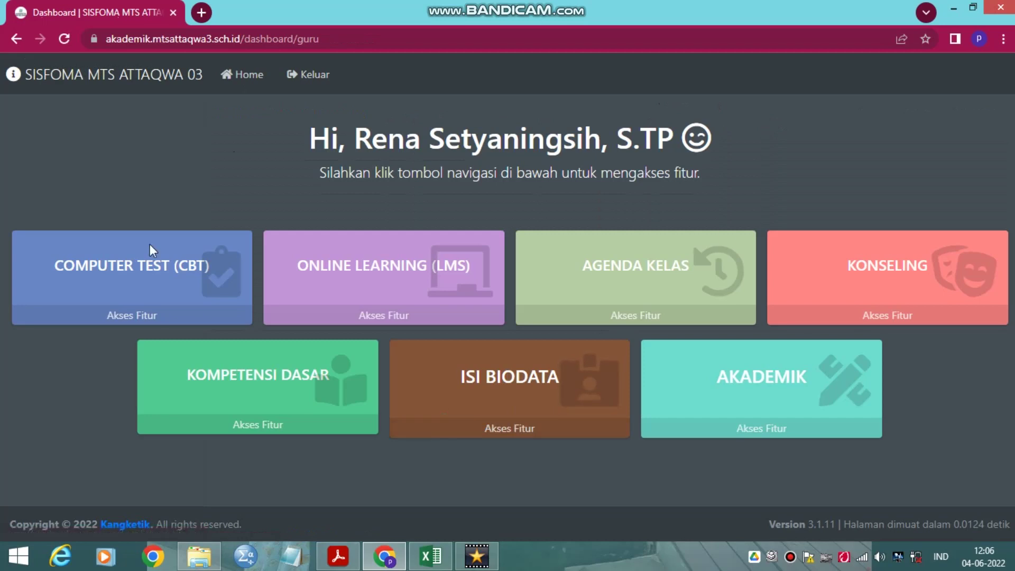